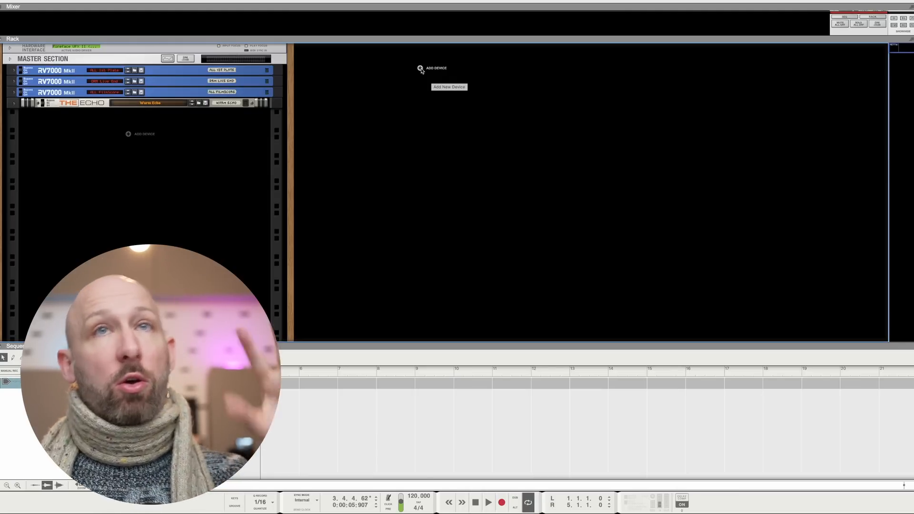
Add a Kong Drum Designer in a new rack column and reset it to an empty Init Patch
left_click(420, 69)
left_click(539, 149)
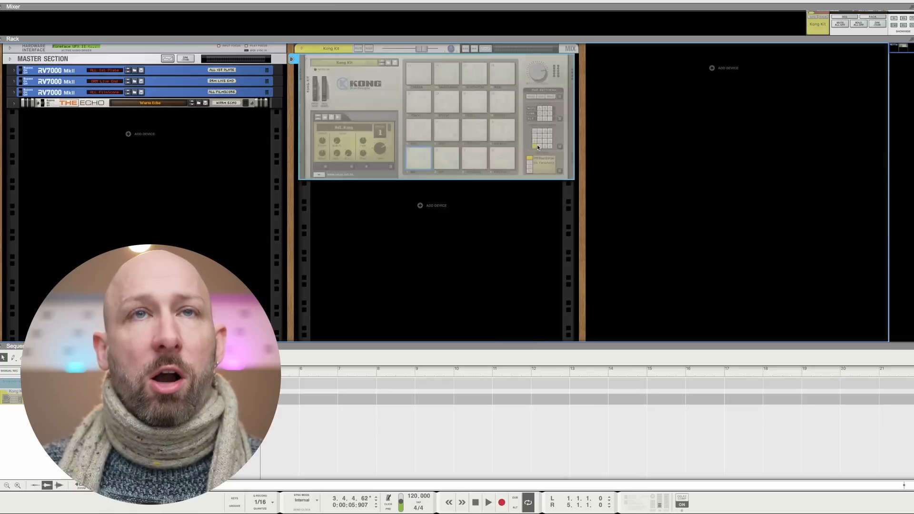
left_click(418, 131)
left_click(423, 161)
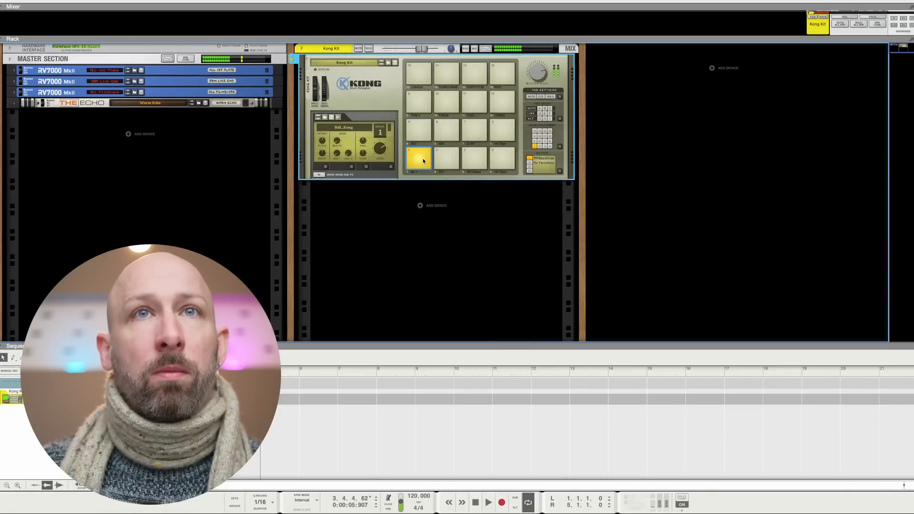
right_click(388, 104)
left_click(418, 119)
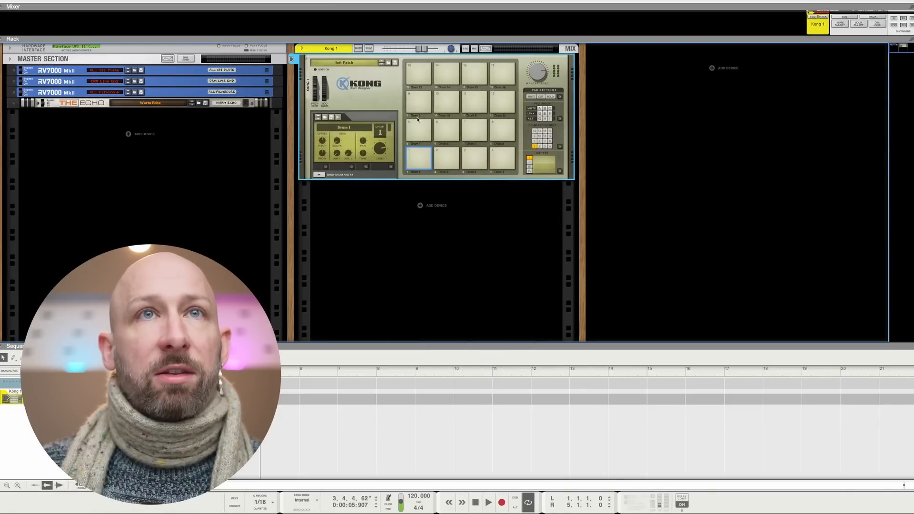
Audition Kong pads 2, 3 and 4 to check that they are empty
left_click(450, 159)
left_click(476, 160)
left_click(501, 161)
left_click(468, 161)
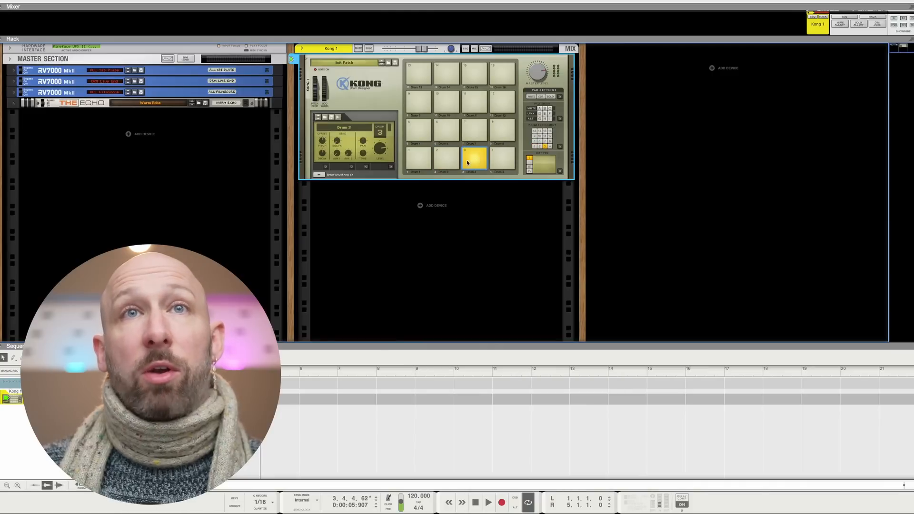
left_click(444, 162)
Load an Alex Stein Kick F# sample from the Artist kicks folder onto Kong pad 1
left_click(421, 163)
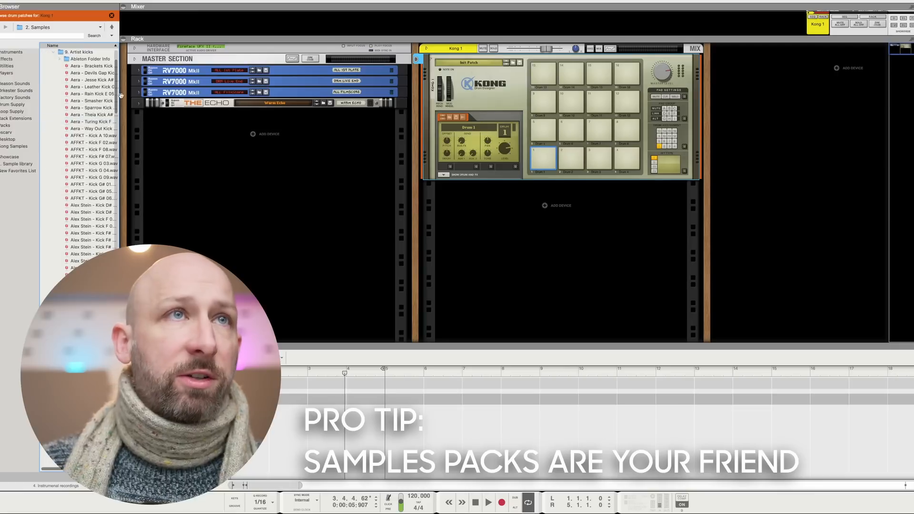
left_click_drag(119, 94, 148, 93)
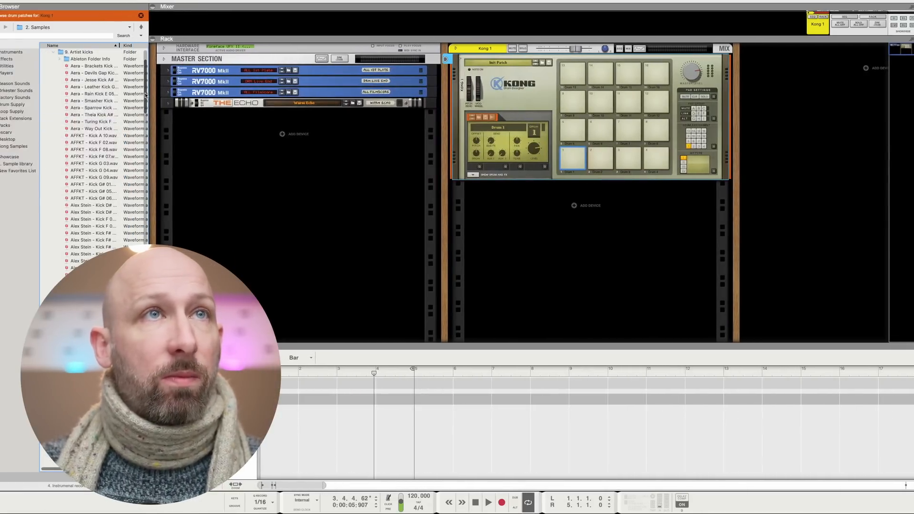
scroll(119, 167, "down", 1)
left_click(101, 232)
left_click(98, 226)
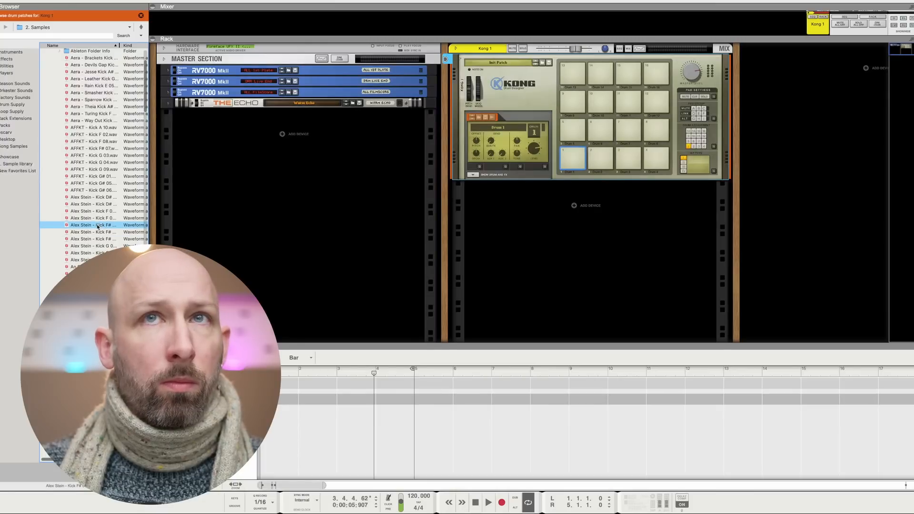
left_click_drag(95, 227, 575, 161)
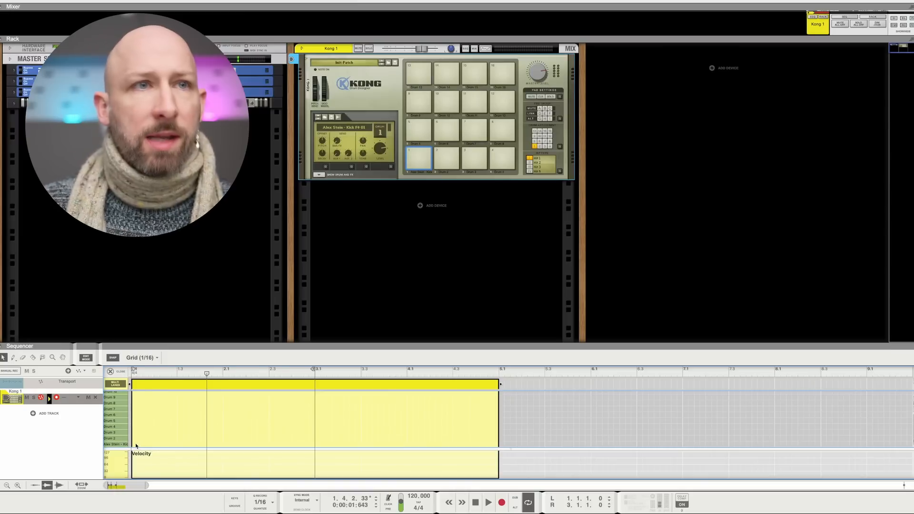
Draw kick notes on all four beats of bar 1, shorten the loop to that bar, and start playback
left_click(134, 445)
left_click(156, 445)
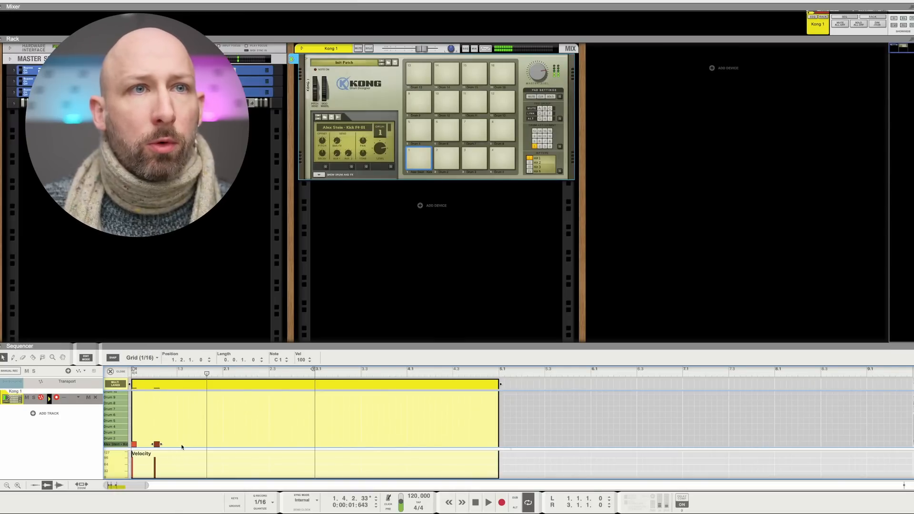
left_click(203, 445)
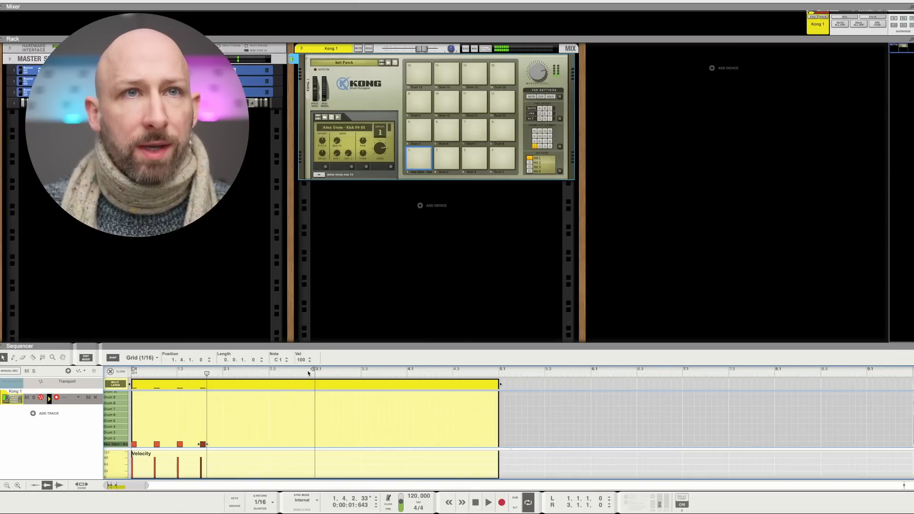
left_click_drag(316, 370, 222, 374)
key("space")
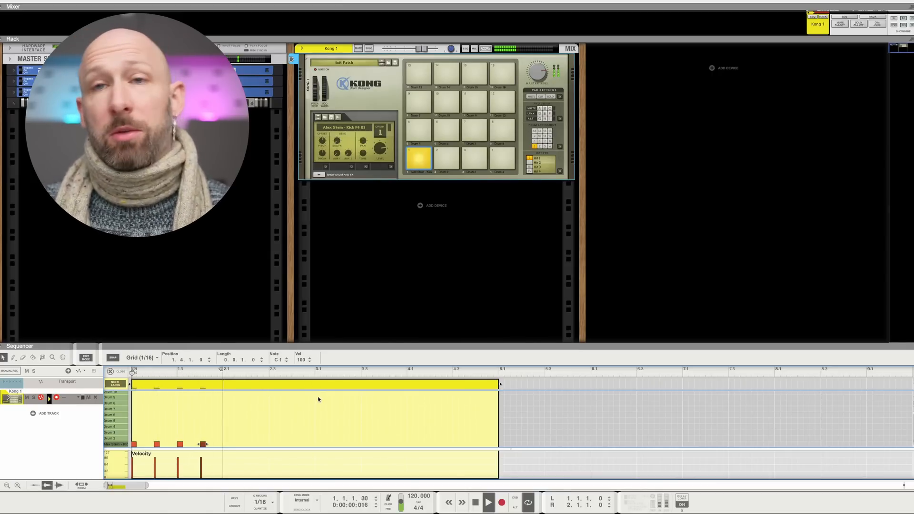
Set the tempo to 138 BPM and adjust the kick's decay offset on Kong drum 1 while the loop plays
key("space")
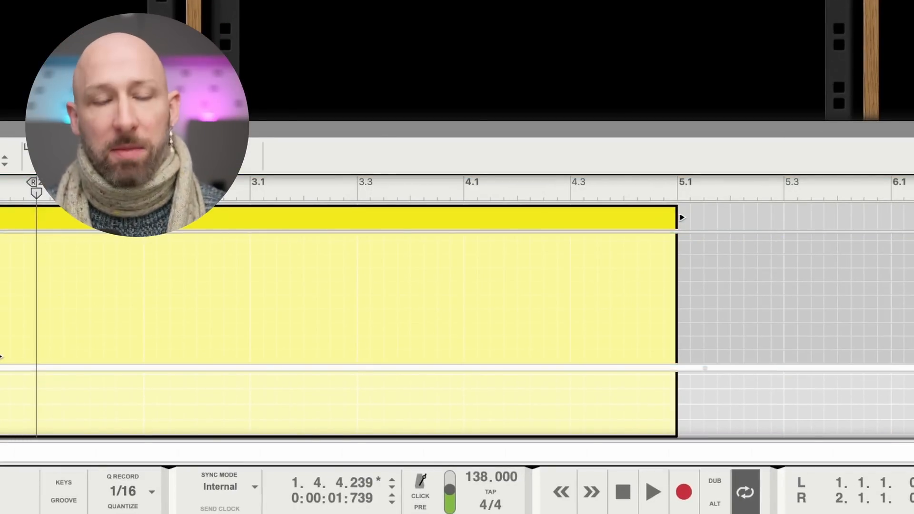
key("space")
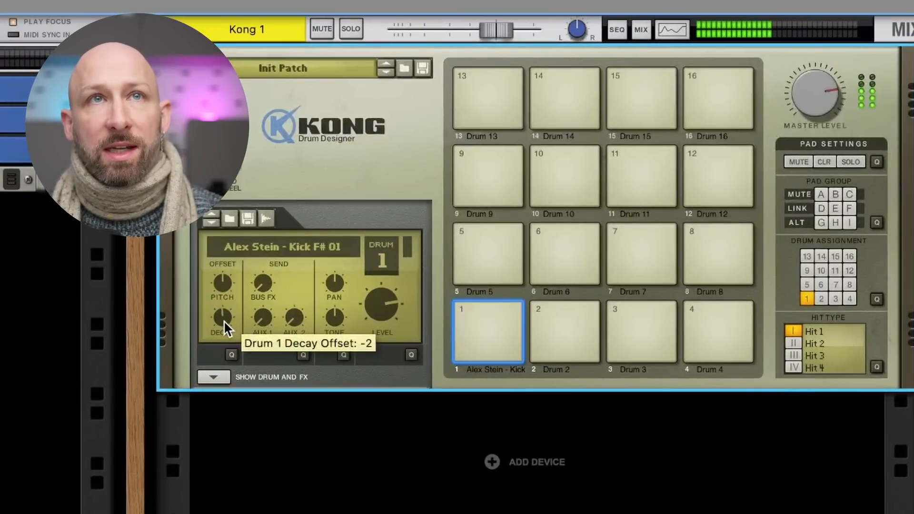
mouse_move(224, 321)
left_mouse_down()
mouse_move(229, 331)
mouse_move(211, 312)
left_mouse_up()
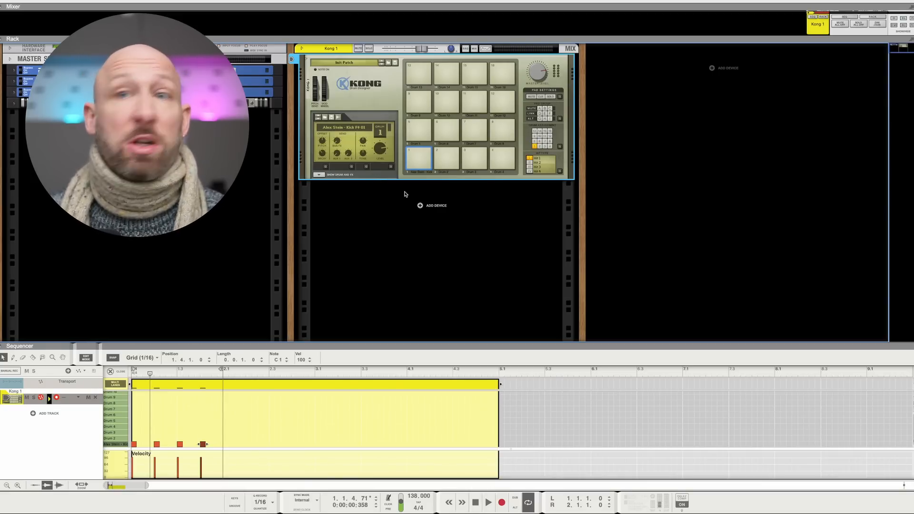
Duplicate the Kong 1 device with its track and rename the copy's mix channel as Rumble
right_click(328, 58)
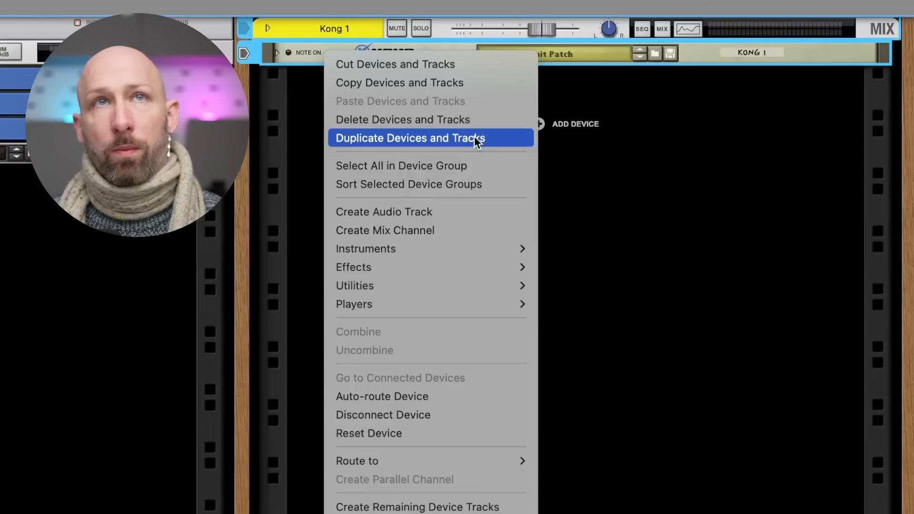
left_click(476, 139)
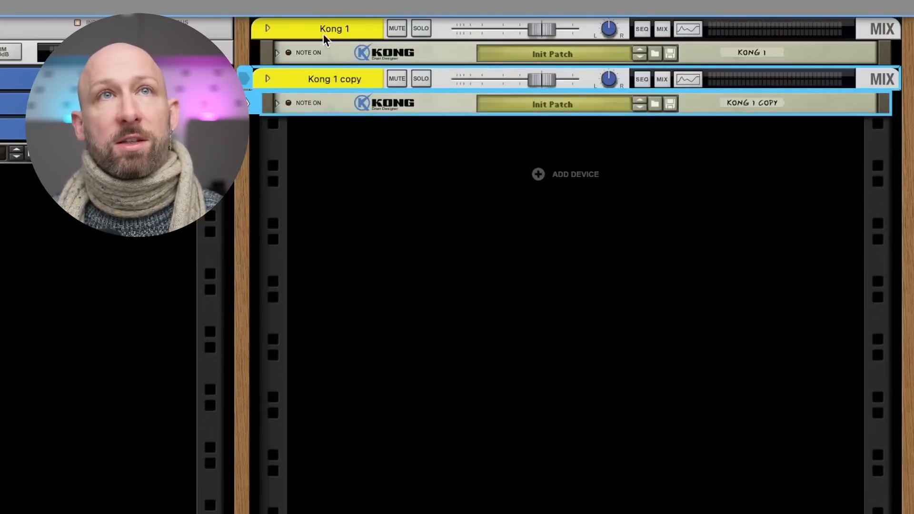
double_click(372, 81)
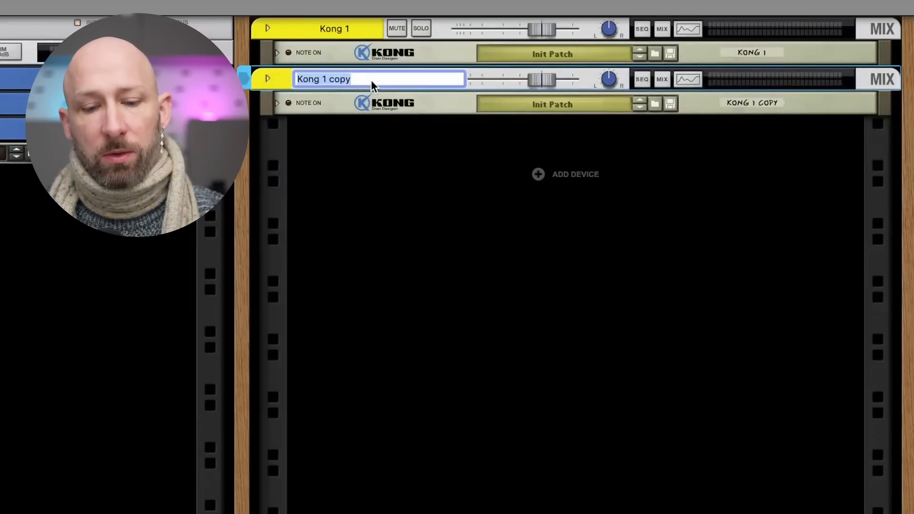
type("Rumble")
key("Return")
Rename the original Kong 1 mix channel as Kick
double_click(341, 30)
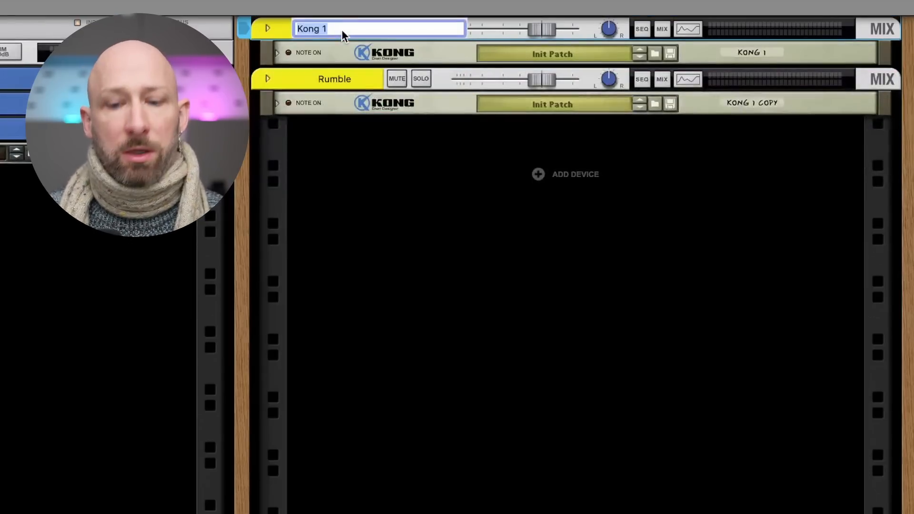
type("Kick")
key("Return")
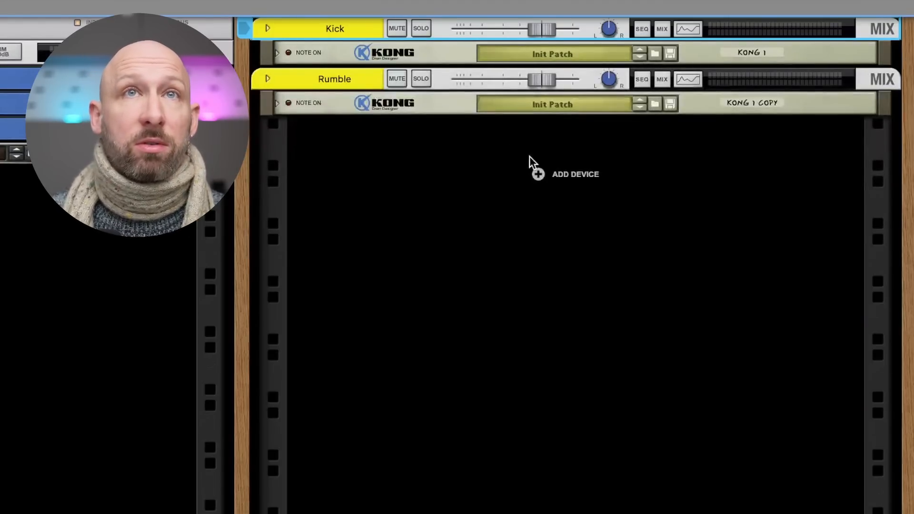
Add the UD rumble 2 patch below the Rumble Kong and shape its soloed rumble with a lower rumble volume and Pumping at 112
right_click(562, 171)
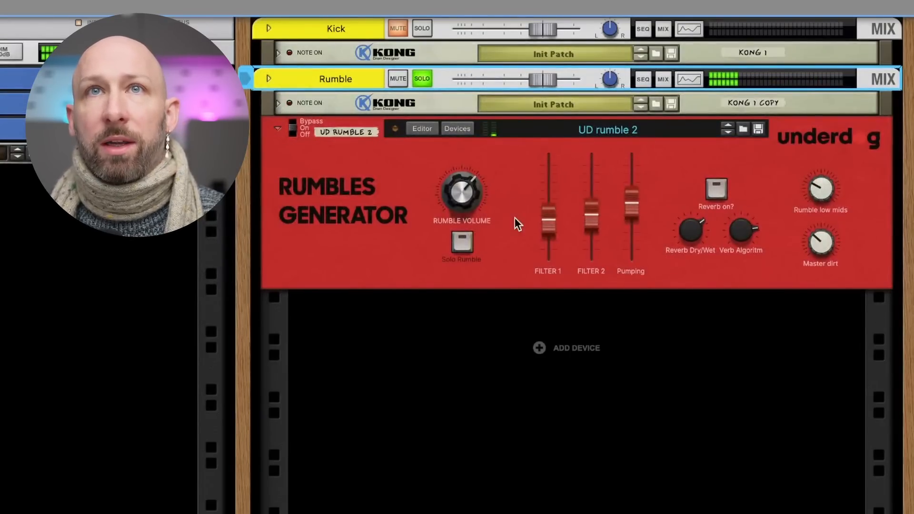
left_click(460, 244)
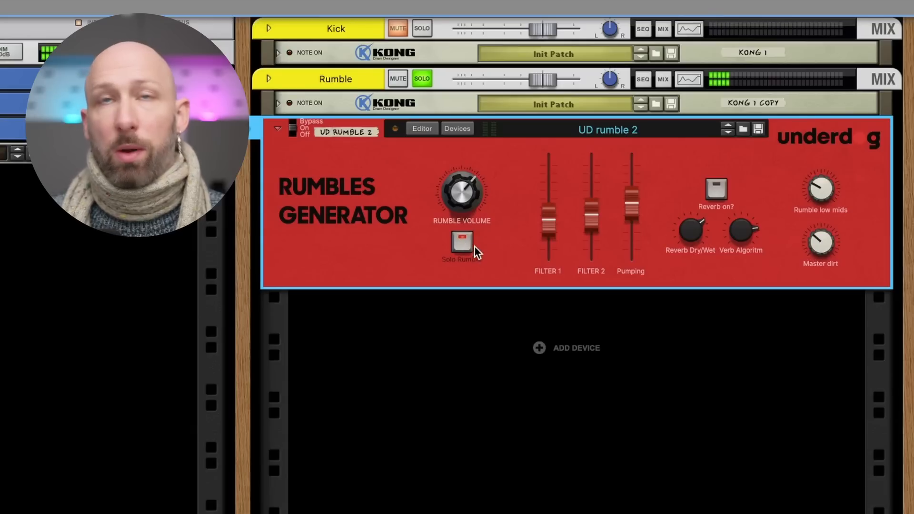
mouse_move(461, 190)
left_mouse_down()
mouse_move(468, 213)
mouse_move(466, 196)
left_mouse_up()
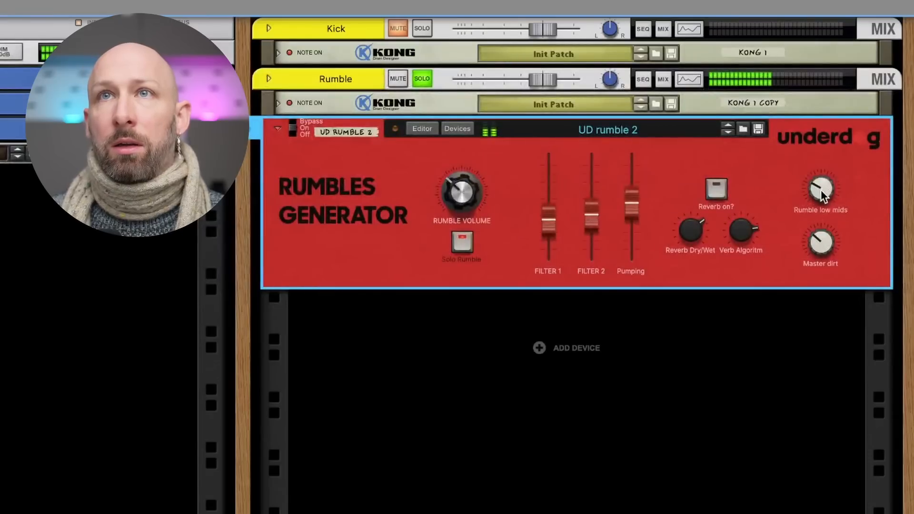
left_click_drag(642, 197, 635, 180)
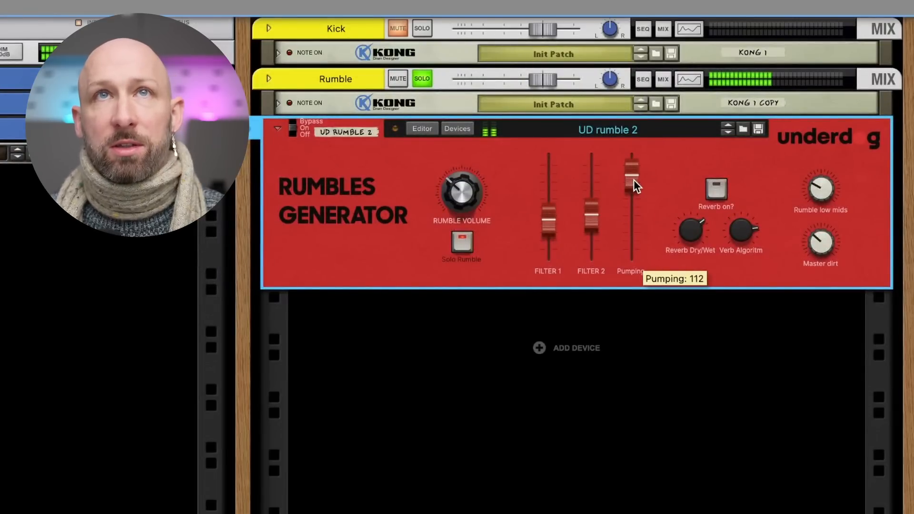
Toggle the Kick channel's mute and take the Rumble channel out of solo
left_click(401, 34)
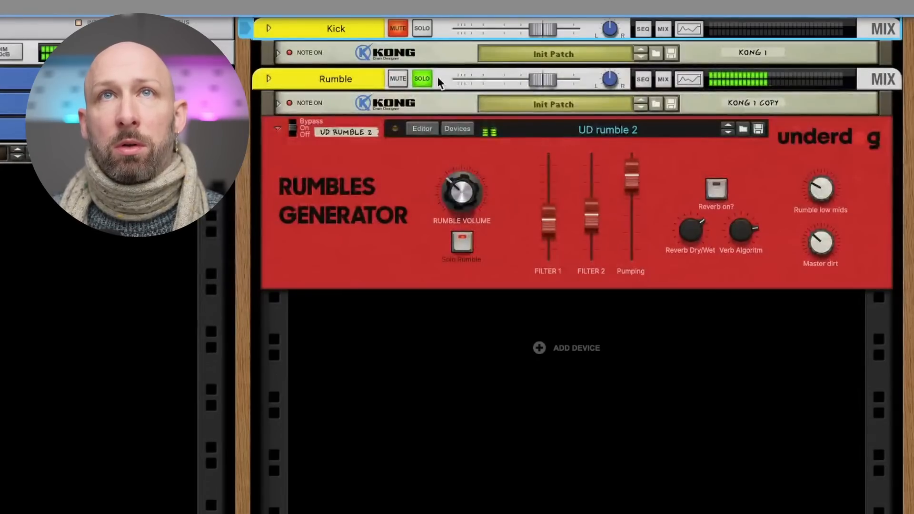
left_click(422, 81)
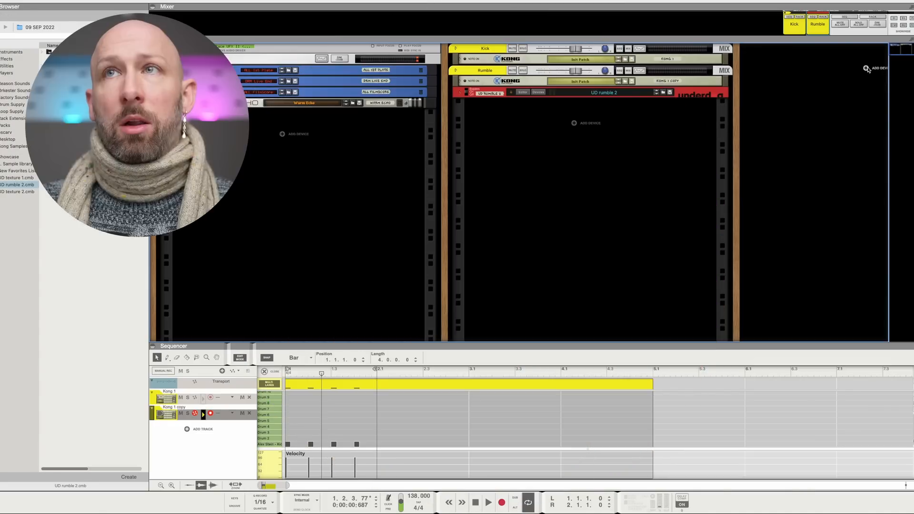
Add a Redrum Drum Computer in a new rack column and load the 909 hi-hats 909HH1_SP and 909HHo3_S on channels 8 and 9
left_click(867, 69)
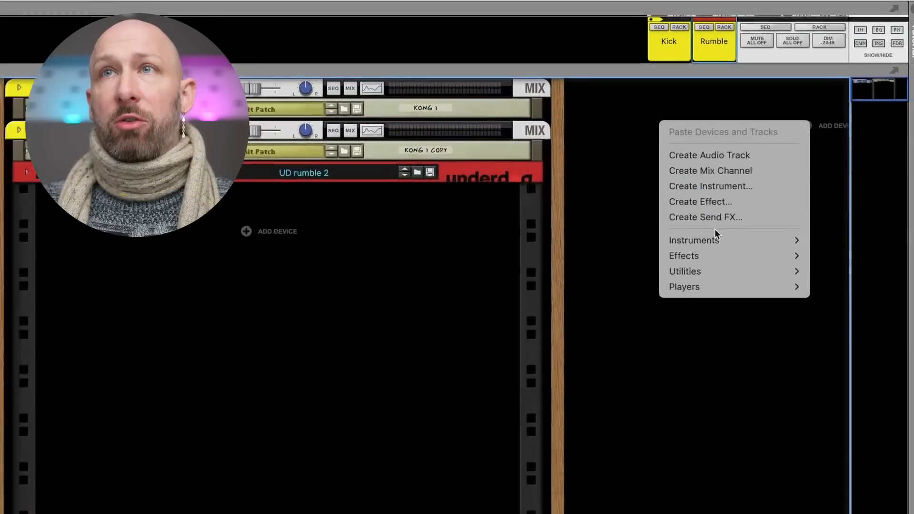
mouse_move(821, 129)
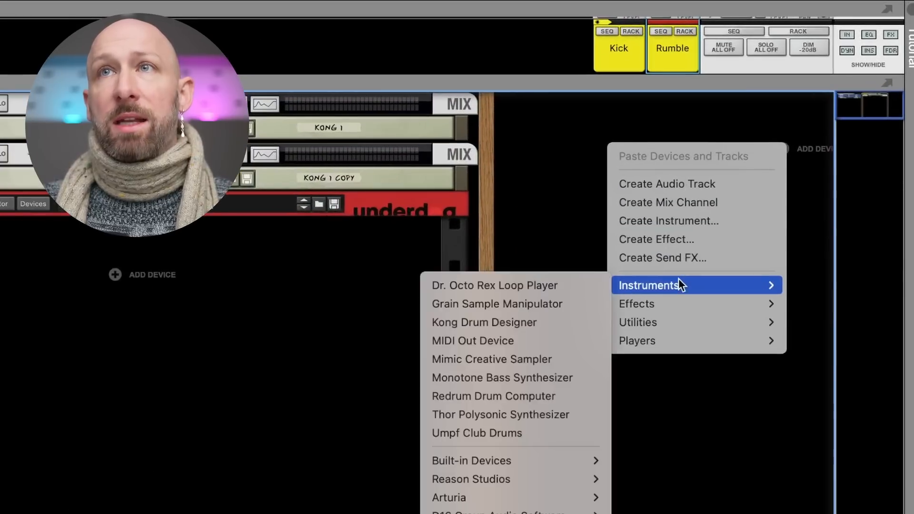
left_click(502, 395)
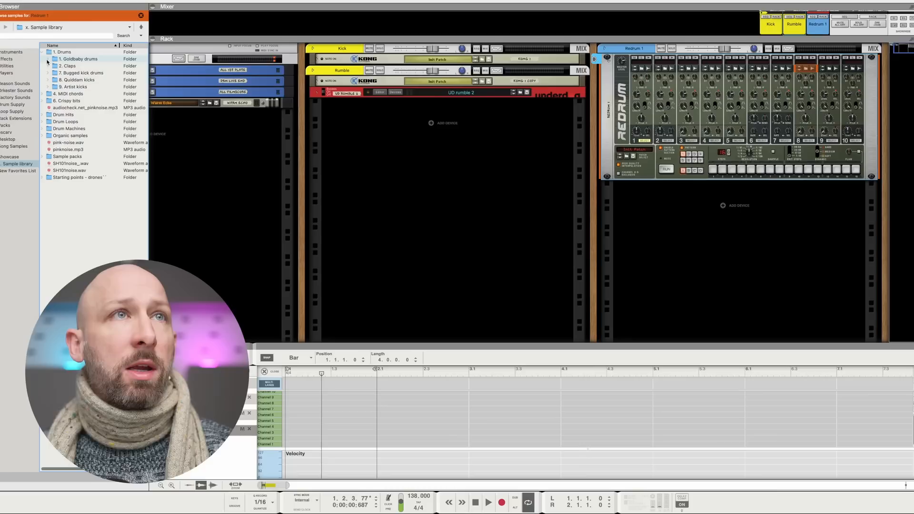
left_click(48, 59)
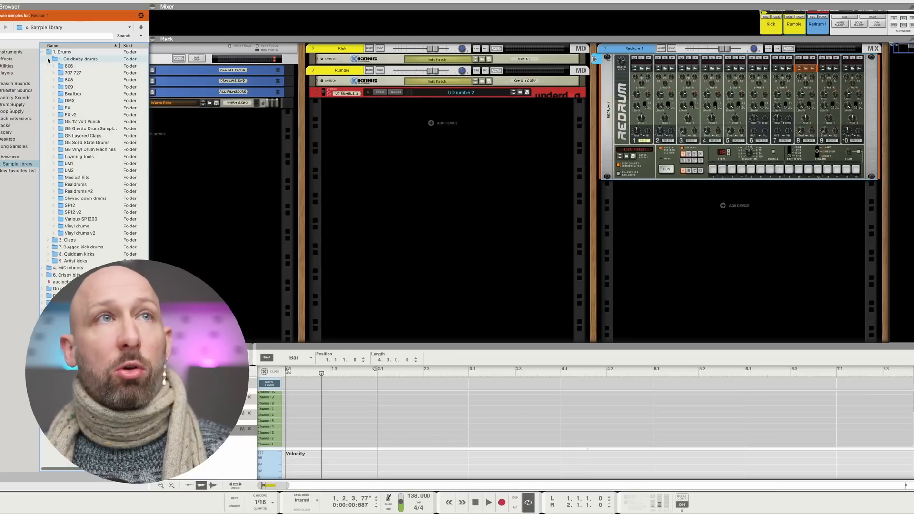
left_click(54, 86)
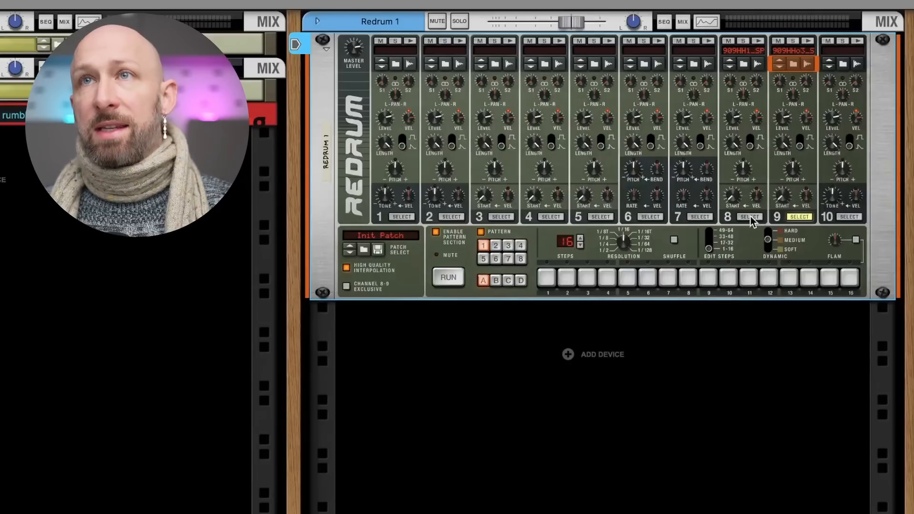
Program the Redrum channel 8 hi-hat on steps 3, 7, 11 and 15, and play the pattern
left_click(750, 217)
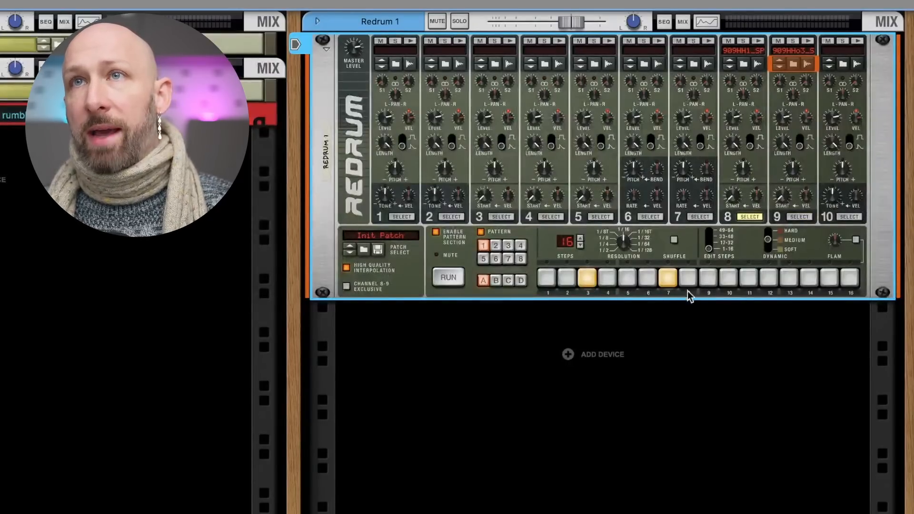
left_click(750, 280)
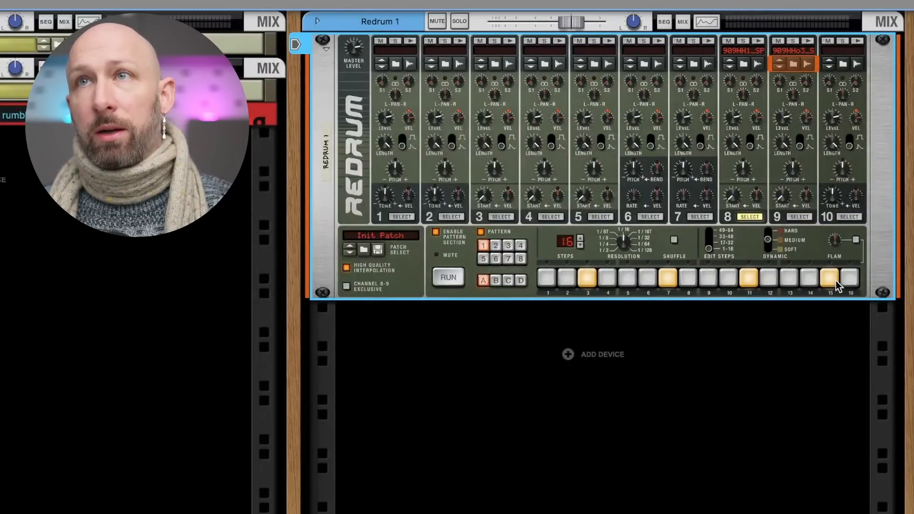
key("space")
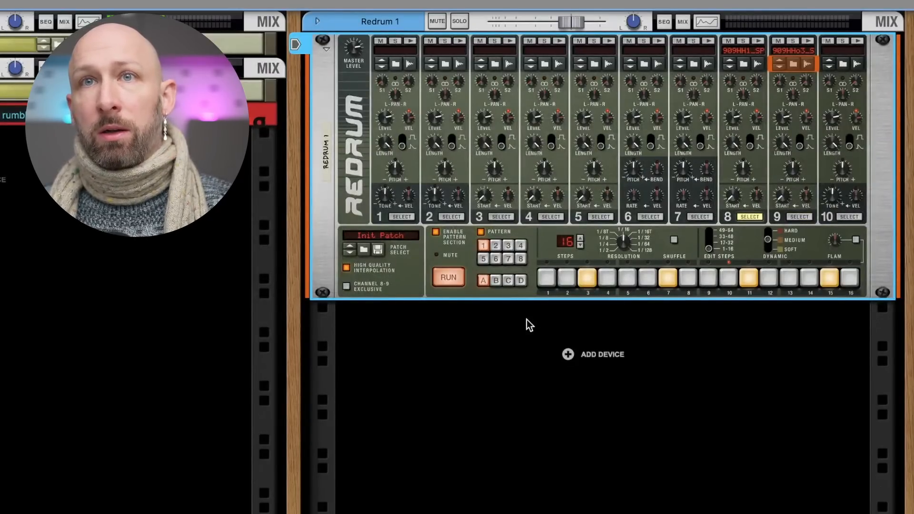
Program the Redrum channel 9 open hi-hat on steps 4, 10 and 15 during playback, and stop the pattern
left_click(806, 42)
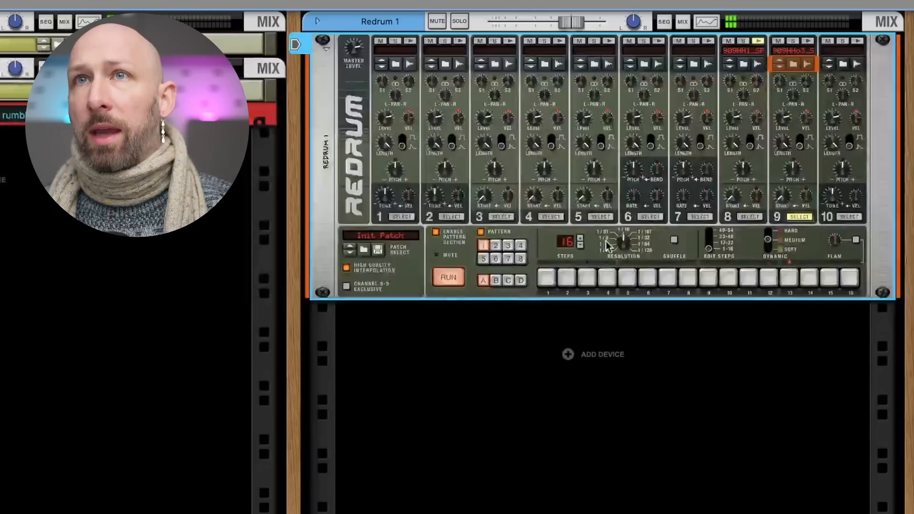
left_click(607, 277)
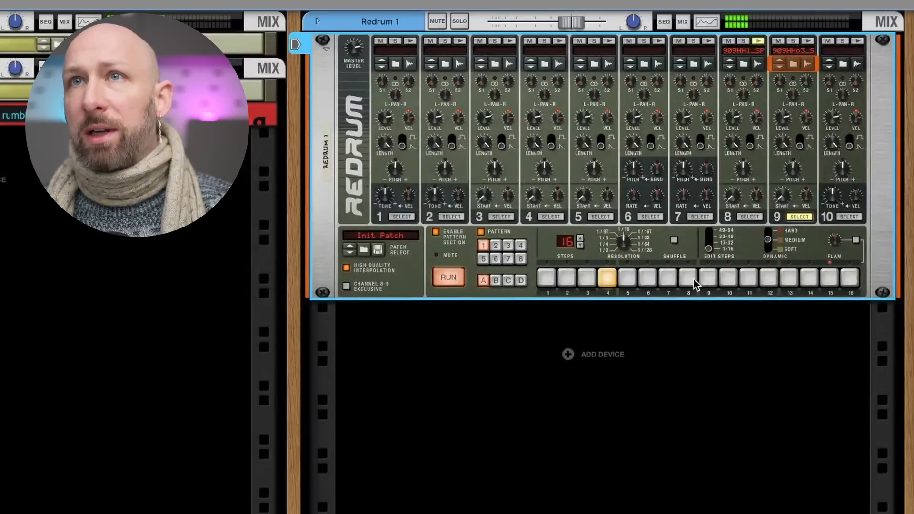
left_click(829, 277)
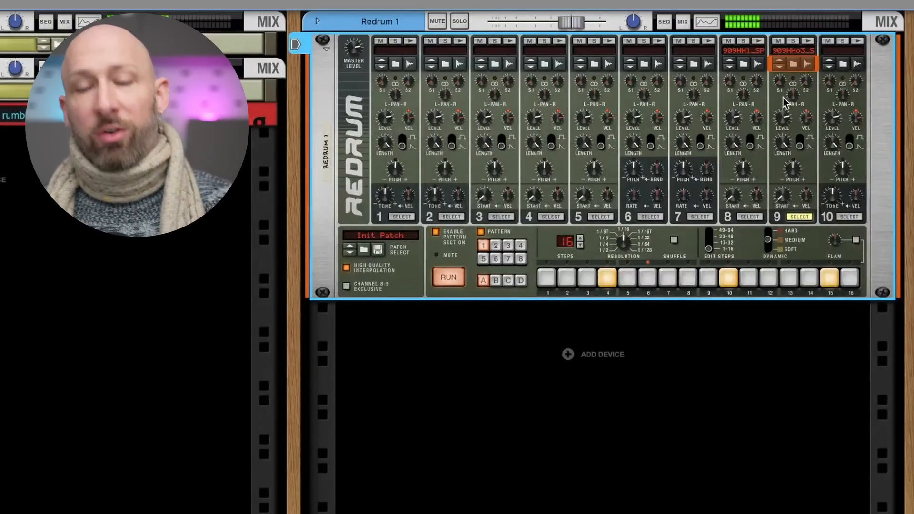
key("space")
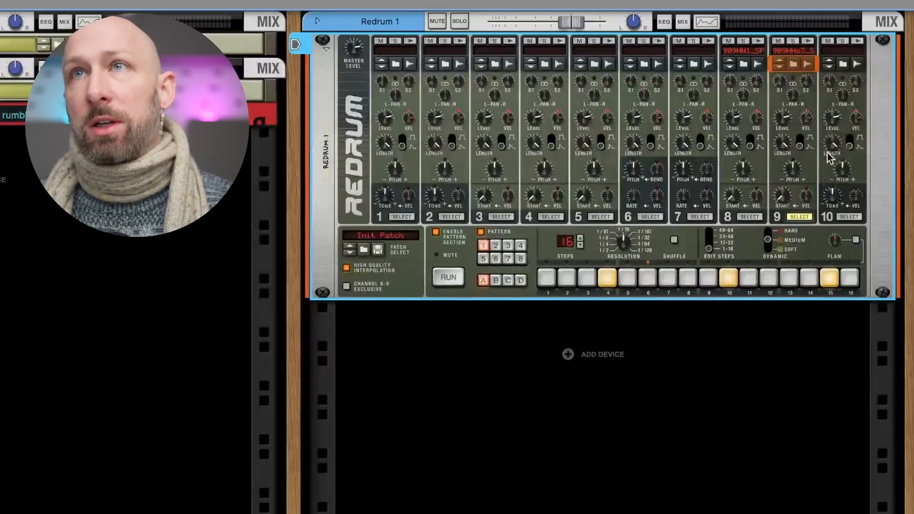
Adjust the level of Redrum drum 9 and shorten its length to 34 while the pattern plays
key("space")
left_click_drag(783, 115, 788, 180)
mouse_move(786, 122)
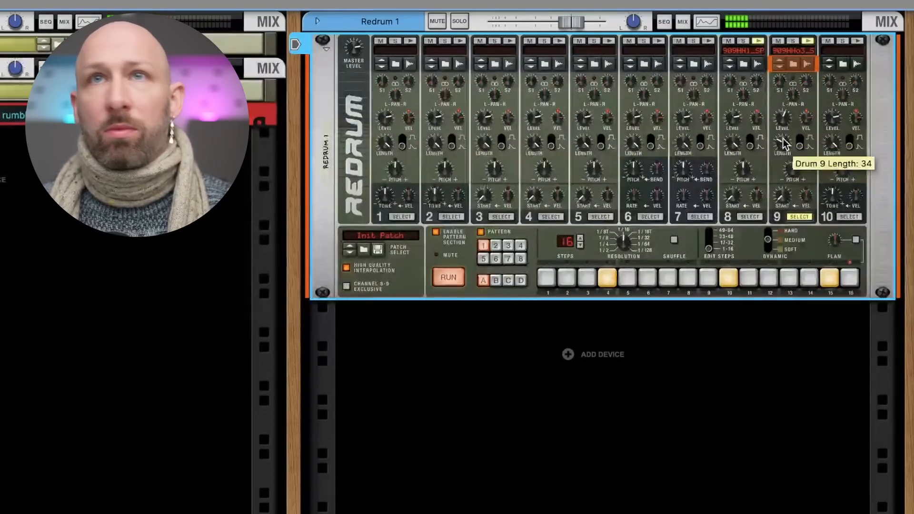
key("space")
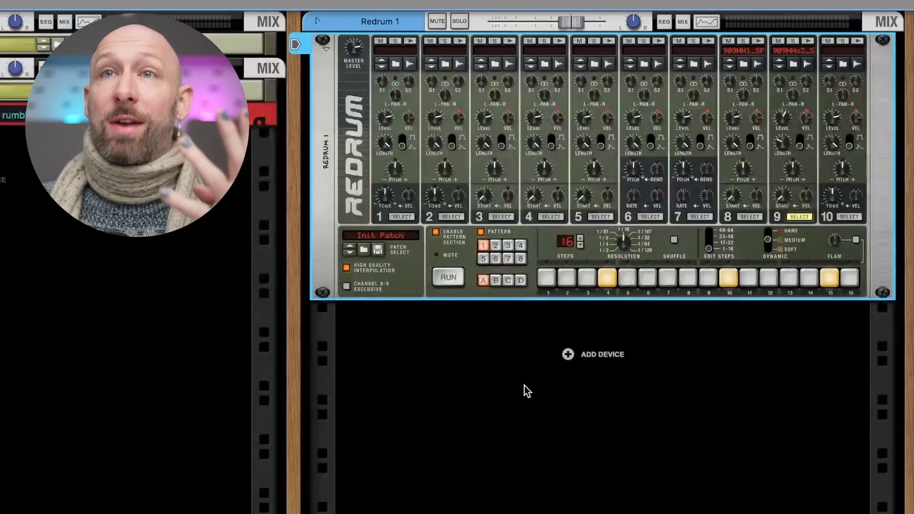
Add a Scream 4 Distortion below the Redrum, turn down its damage control and lower drum 9's level during playback
left_click(568, 356)
mouse_move(667, 507)
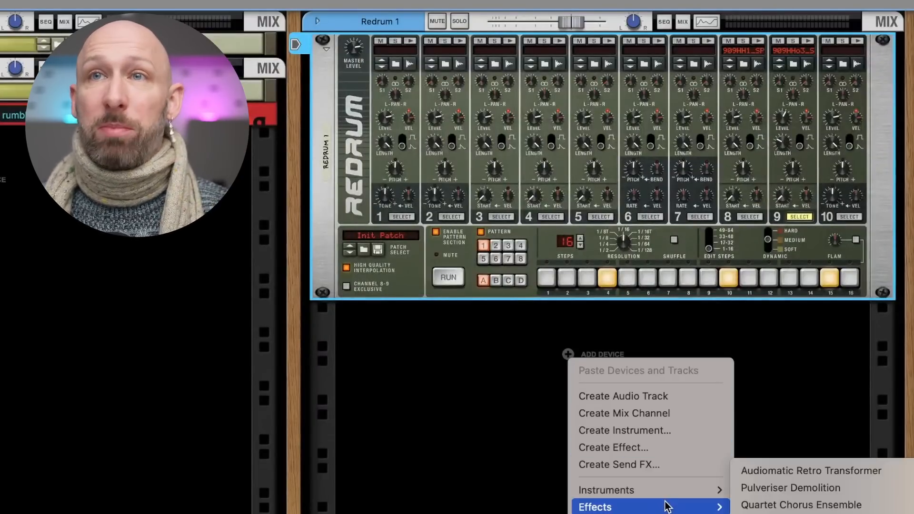
left_click(781, 513)
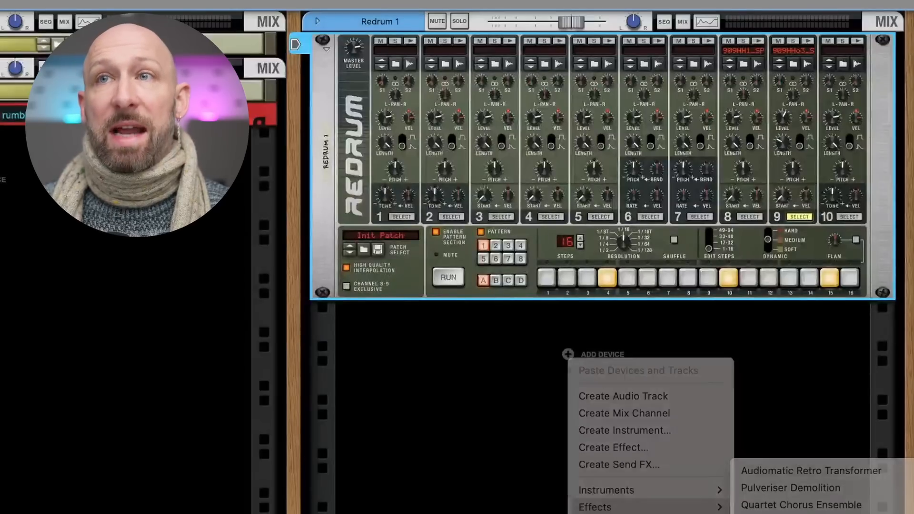
key("space")
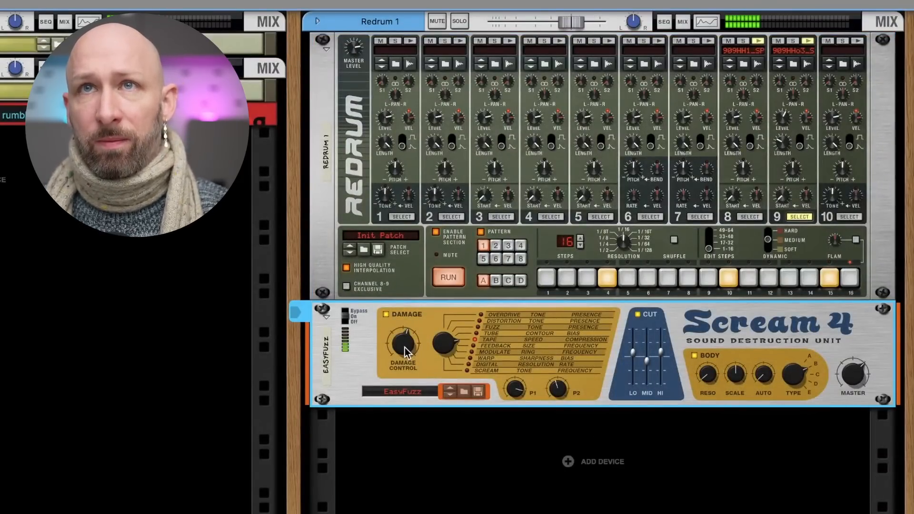
left_click_drag(408, 376, 405, 353)
left_click(784, 120)
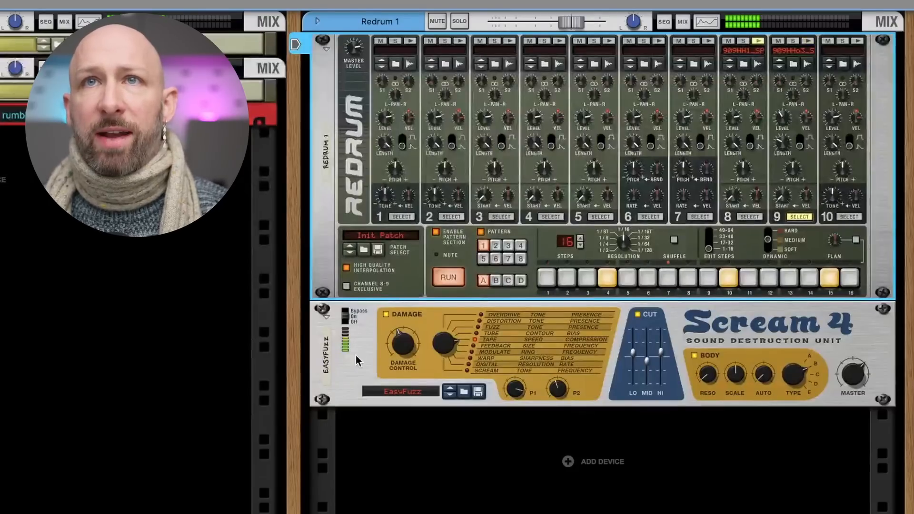
Add The Echo with the Warm Echo patch below the Scream 4 and adjust its delay time
right_click(376, 372)
mouse_move(557, 444)
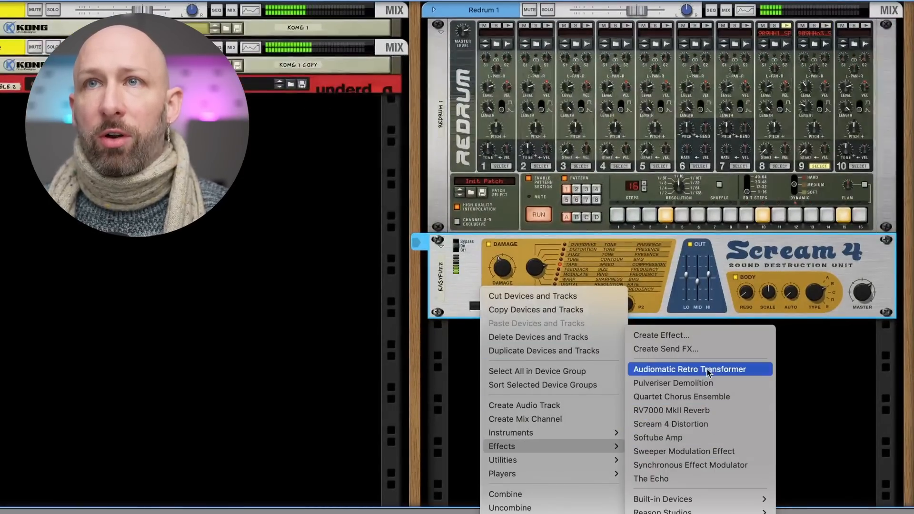
left_click(676, 478)
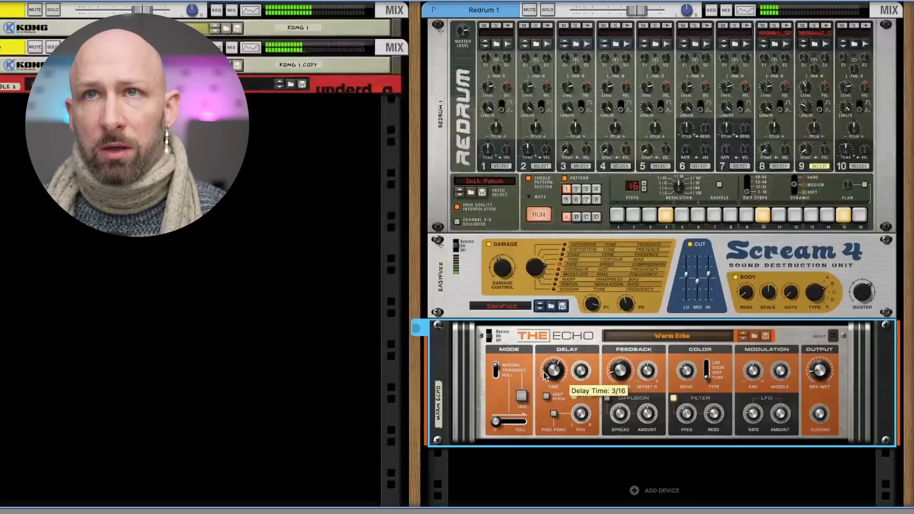
left_click_drag(551, 378, 551, 387)
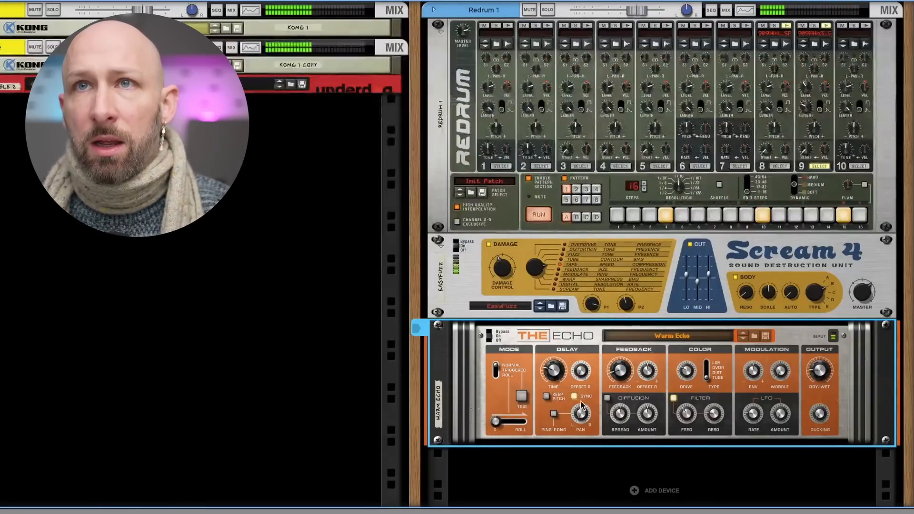
Enable ping pong on The Echo, adjust its feedback by ear and stop playback
left_click(554, 413)
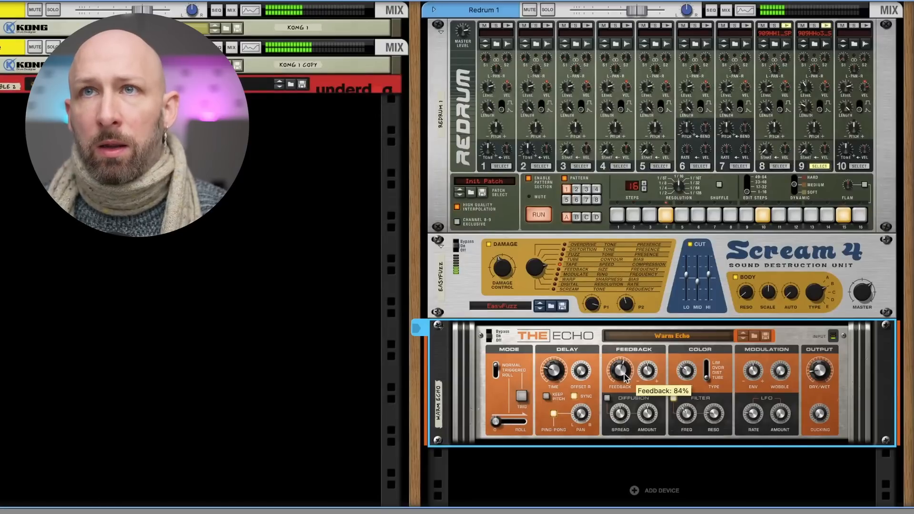
left_click_drag(624, 372, 624, 373)
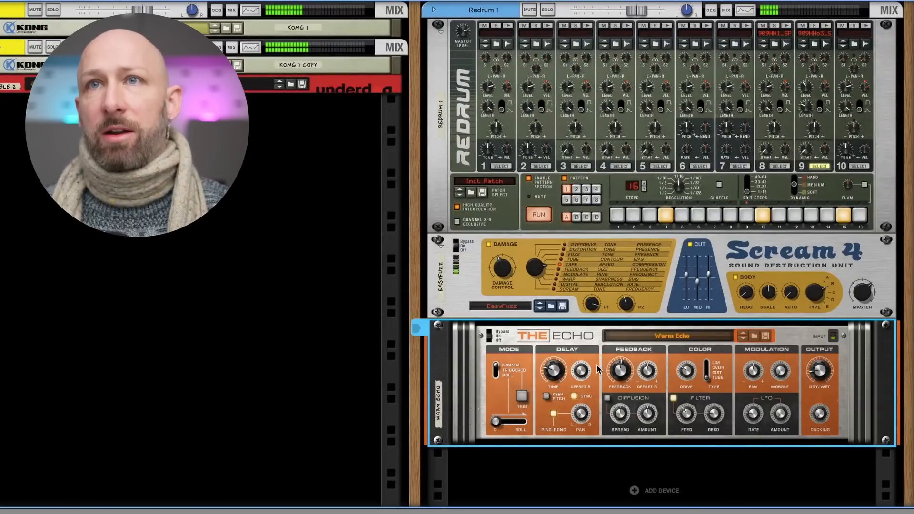
scroll(614, 369, "down", 2)
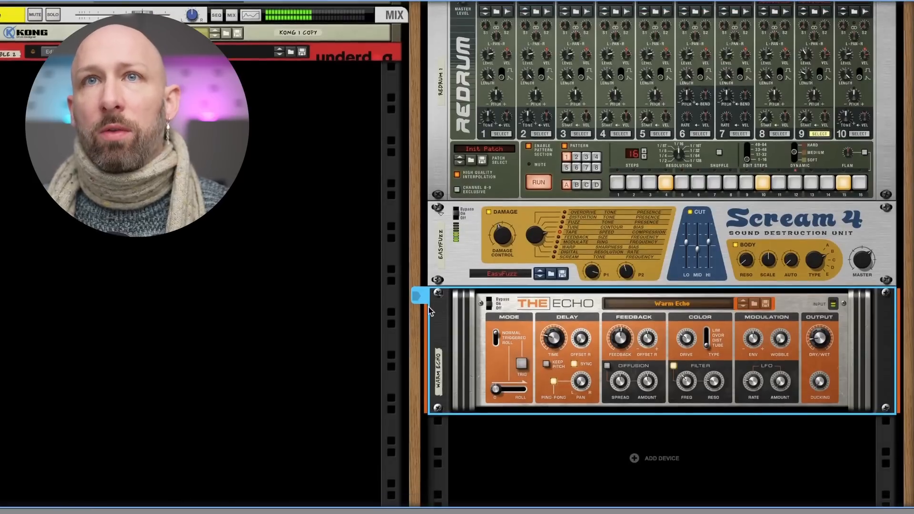
scroll(537, 340, "up", 2)
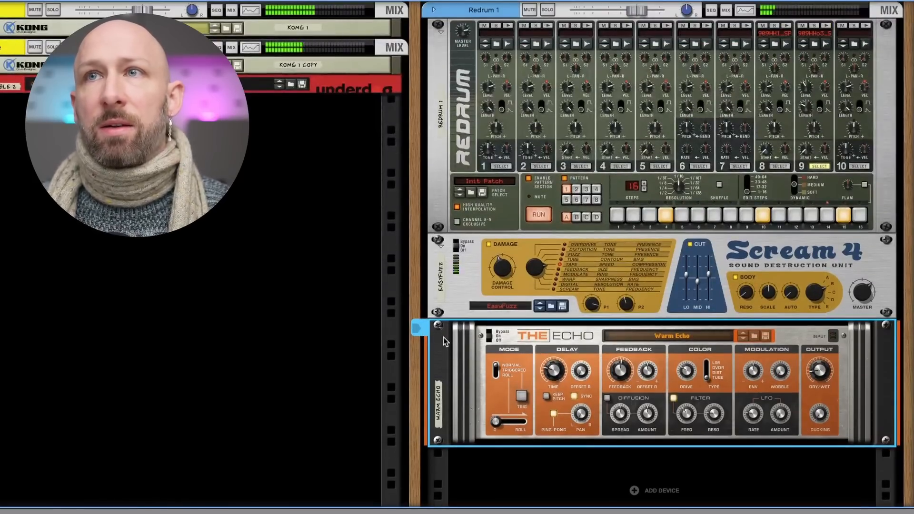
key("space")
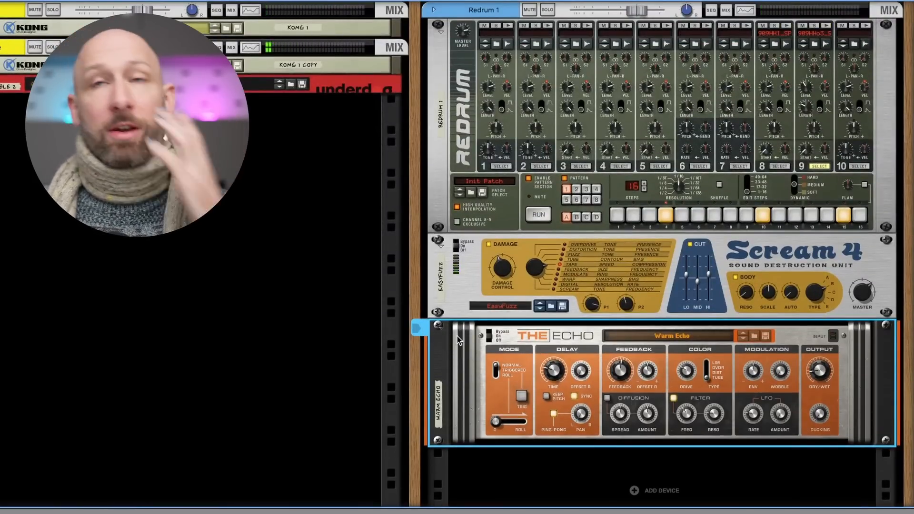
Rename the Redrum channel as Short HH and fold its Redrum, Scream 4 and The Echo devices
left_click(458, 304)
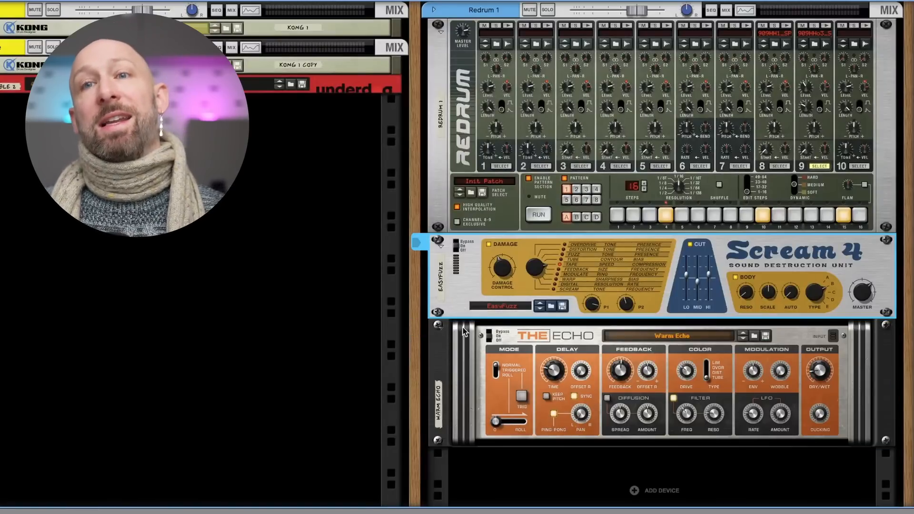
left_click(469, 352)
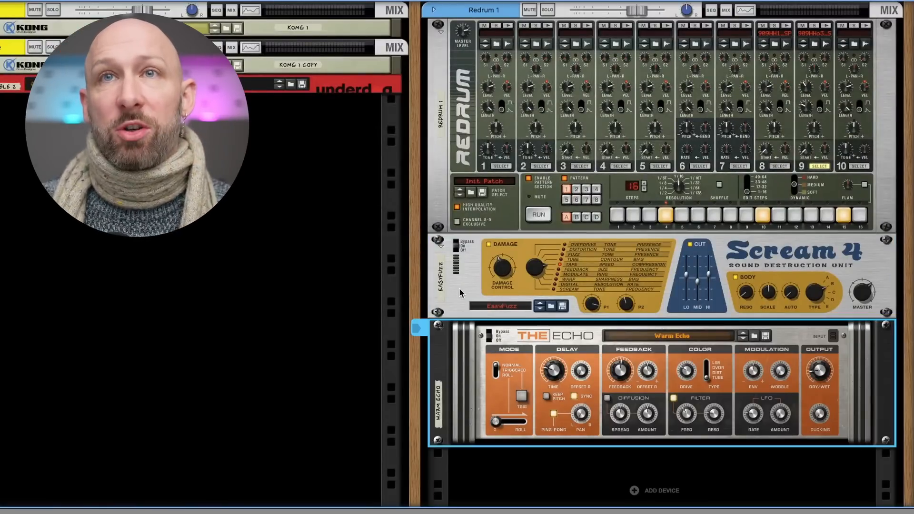
left_click(458, 288)
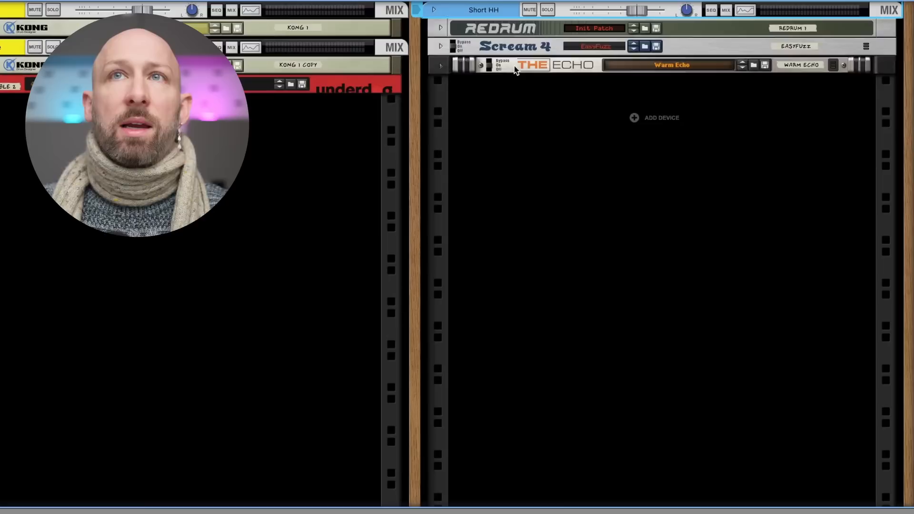
Duplicate the Short HH channel together with its Redrum, Scream 4 and The Echo, and rename the copy as Ride
left_click(515, 66, "shift")
right_click(480, 14)
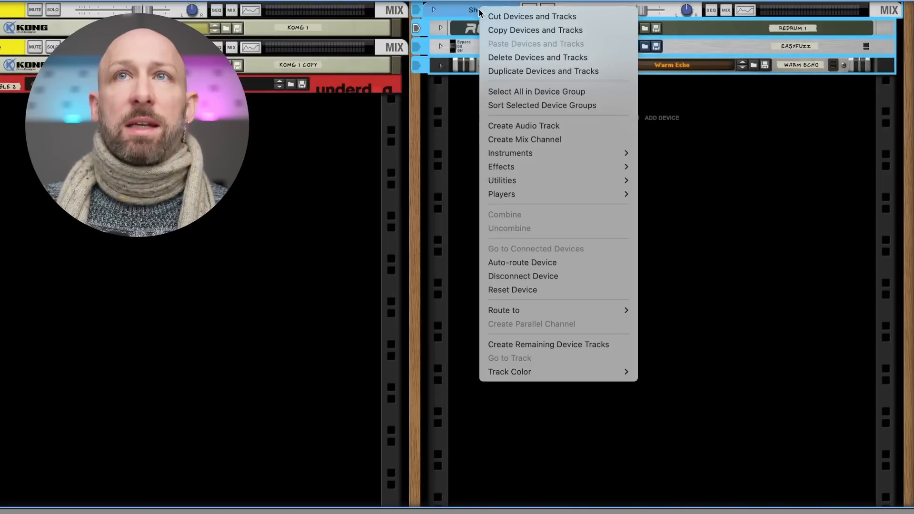
left_click(566, 71)
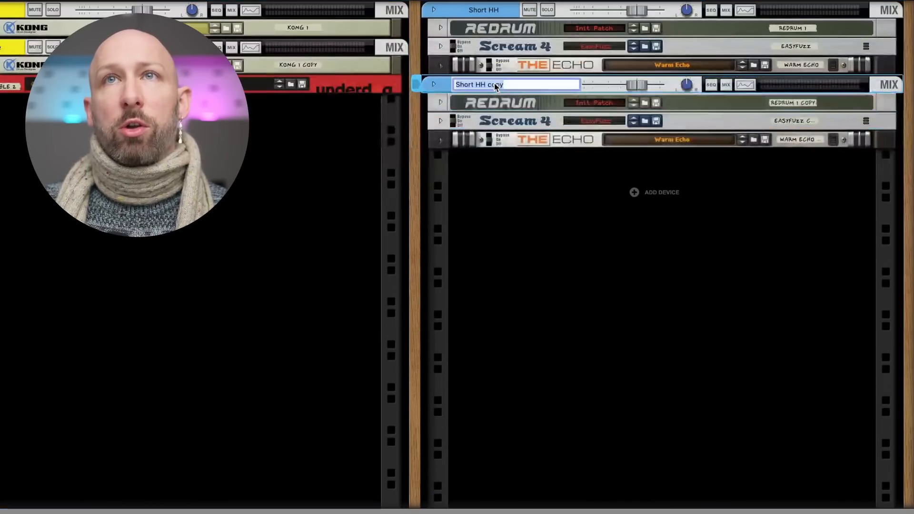
double_click(495, 84)
type("Ride")
key("Return")
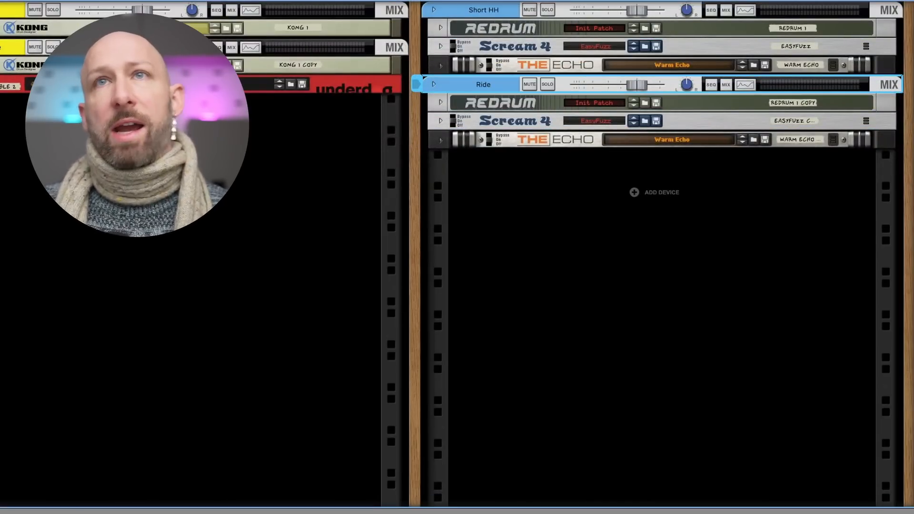
Load the 909Ride1 sample on channel 10 of the Ride Redrum, program steps 3, 7, 11 and 15, and set its level to 29
left_click(440, 103)
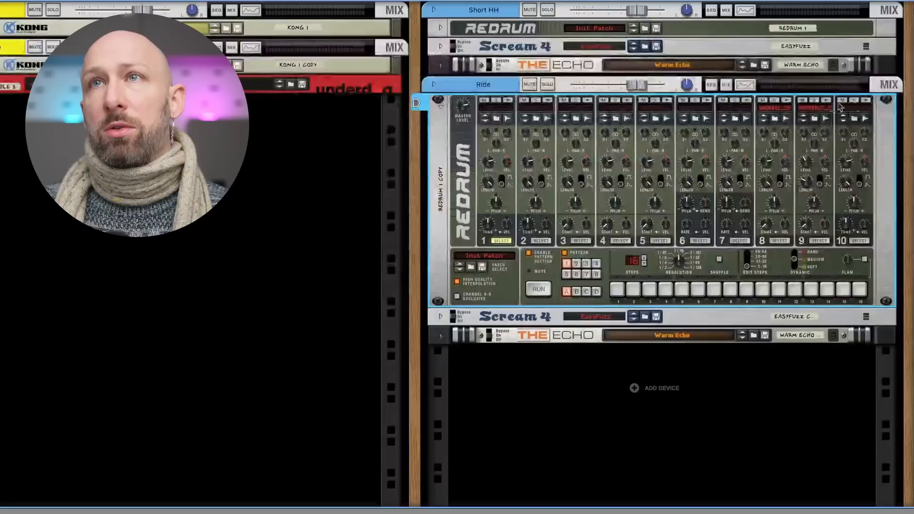
left_click(853, 119)
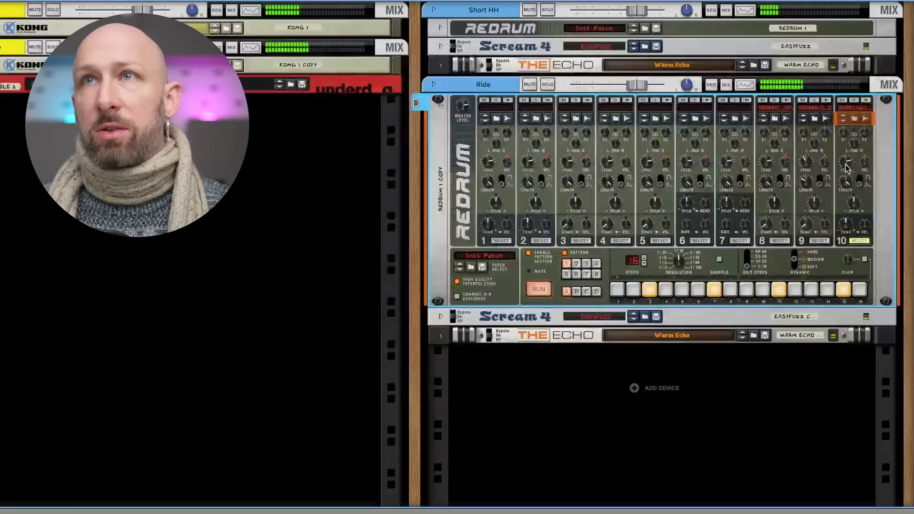
left_click_drag(845, 163, 845, 180)
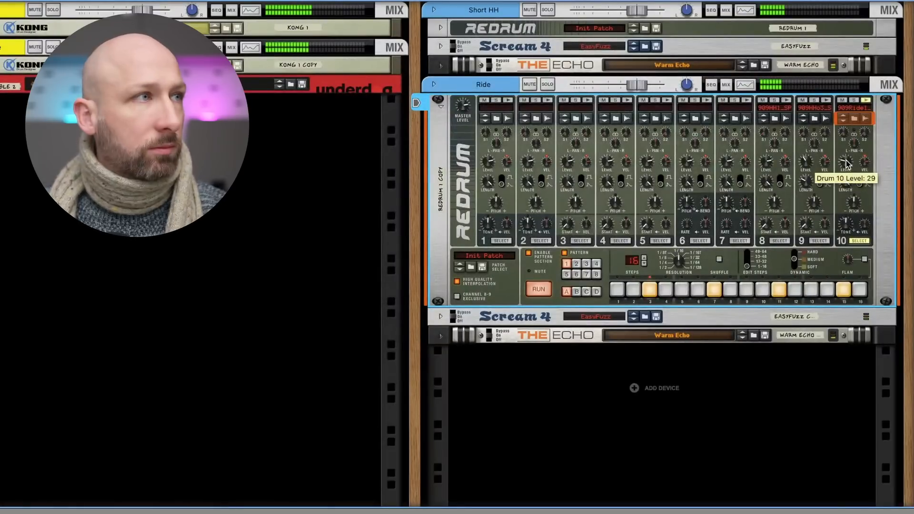
Delete The Echo from the Ride channel
left_click(490, 336)
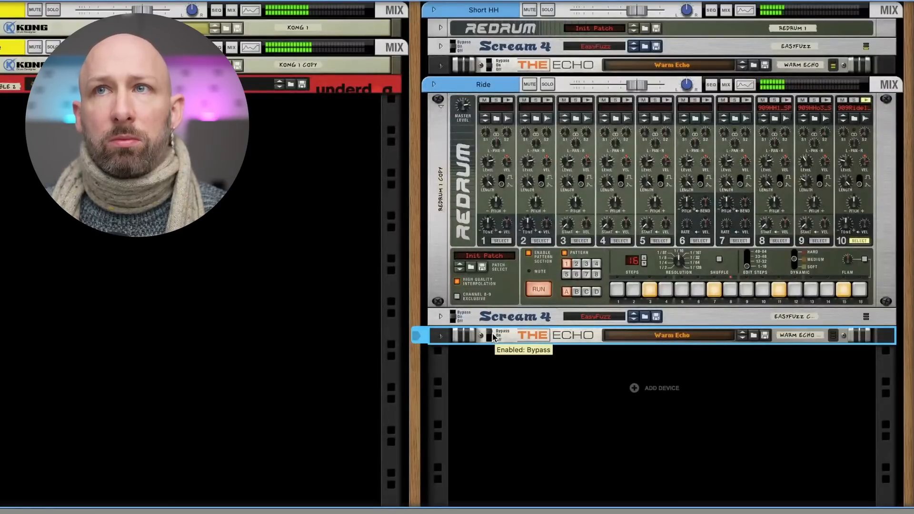
key("Delete")
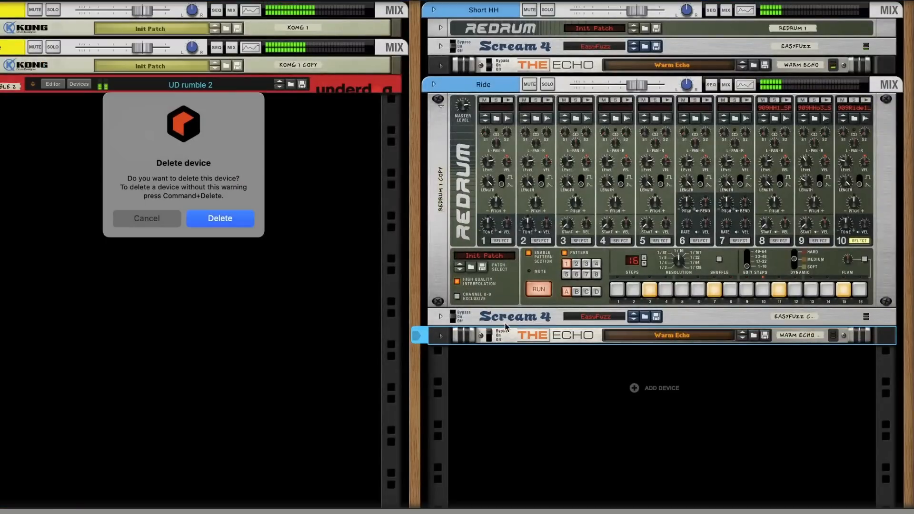
left_click(233, 219)
Set the Ride Scream 4's damage type to Feedback and drum 10's length to 60, fold both devices and stop playback
left_click(441, 317)
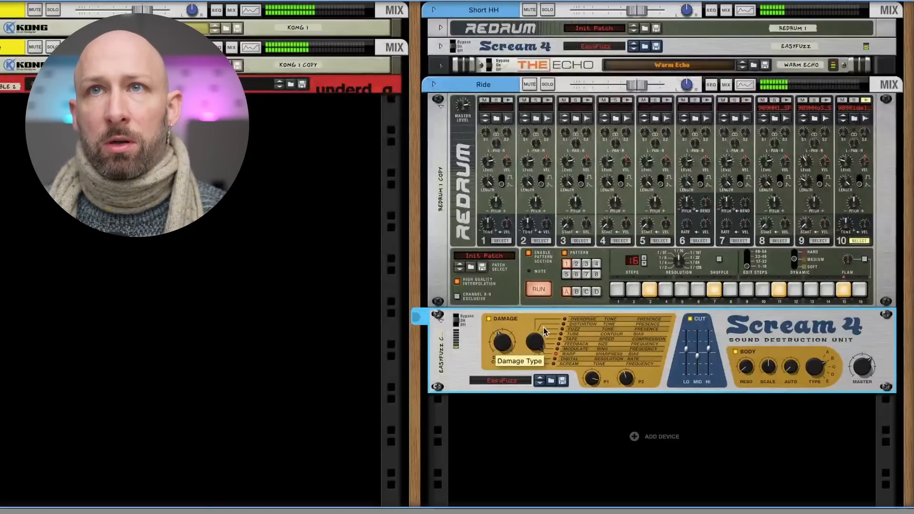
left_click(847, 180)
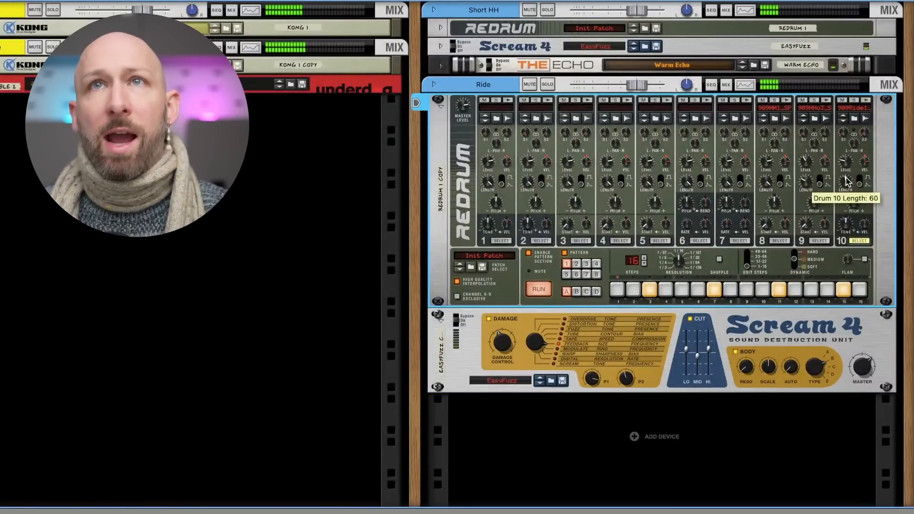
left_click(441, 107)
left_click(441, 124)
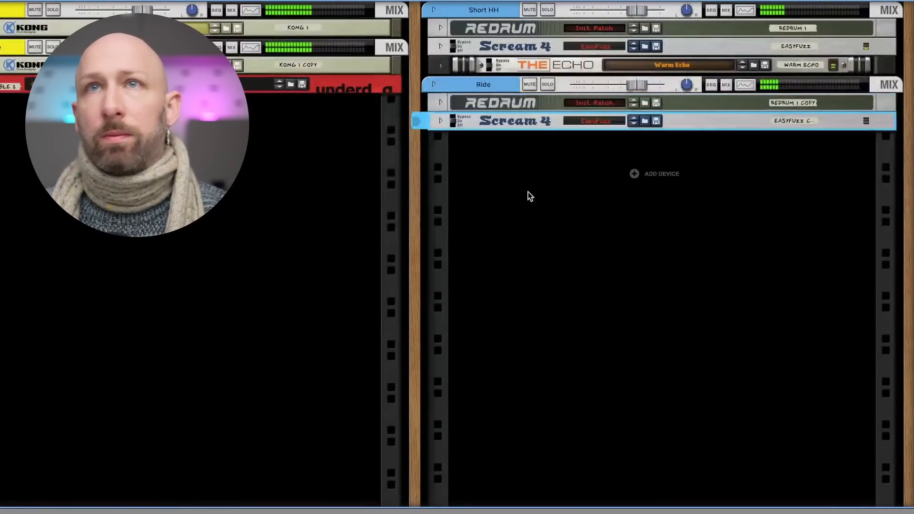
left_click(642, 250)
key("space")
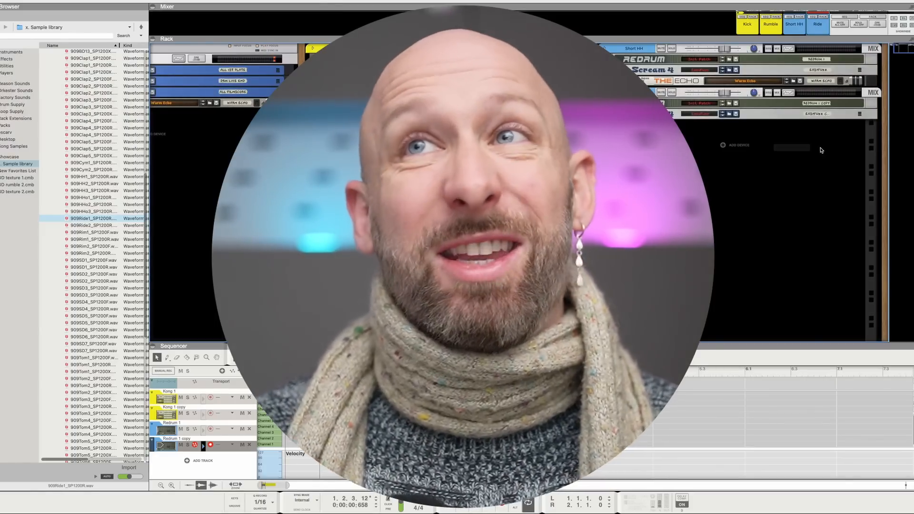
Create a Friktion Modeled Strings instrument in the rack and move its channel to a new column beside the hi-hat and ride
left_click(892, 48)
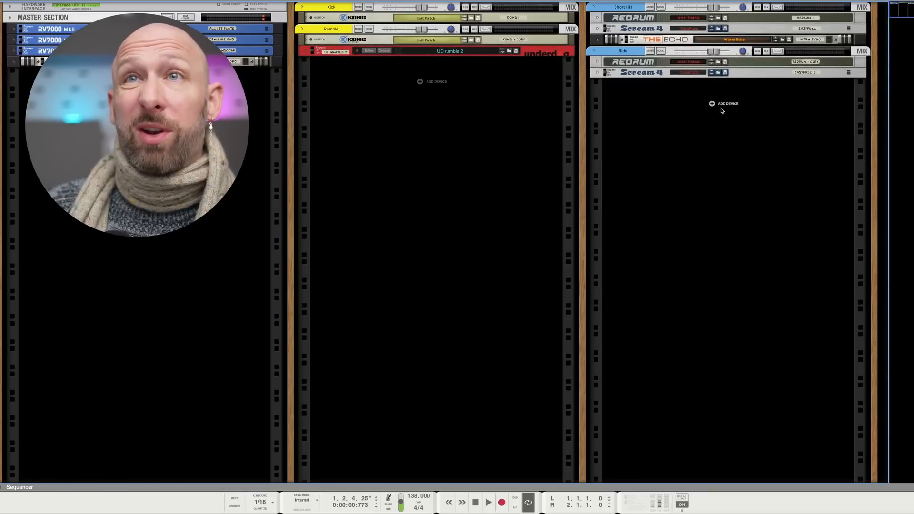
right_click(719, 107)
mouse_move(762, 166)
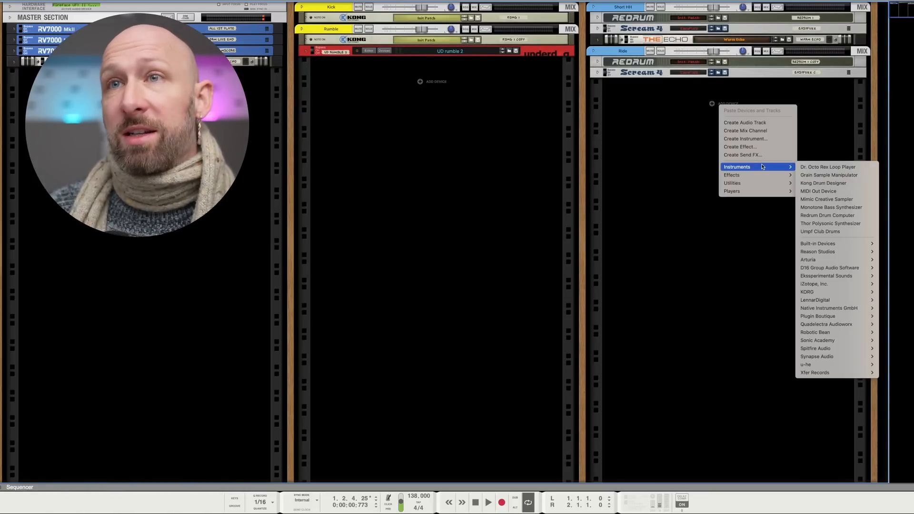
mouse_move(818, 251)
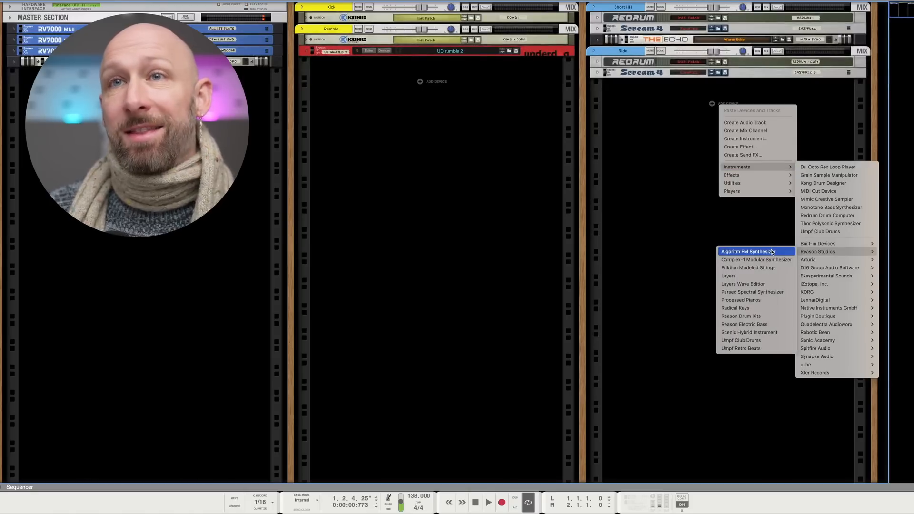
left_click(749, 268)
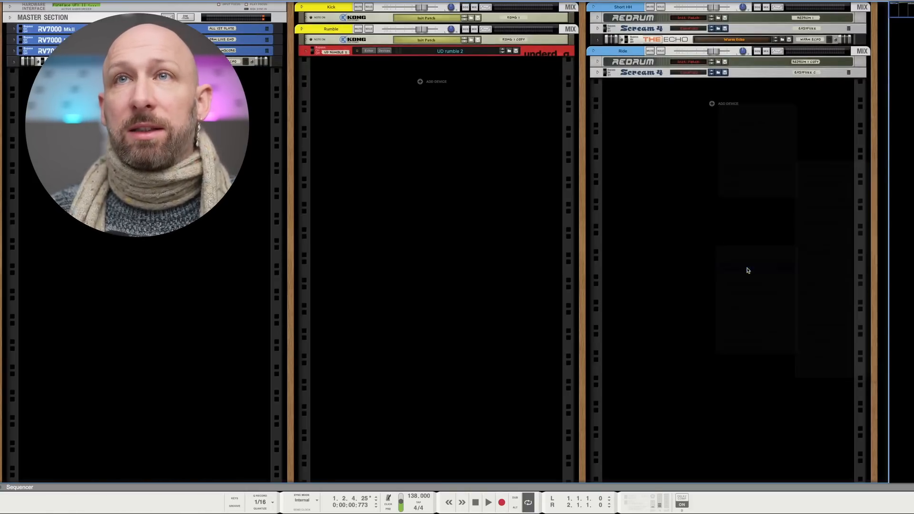
left_click_drag(614, 86, 881, 52)
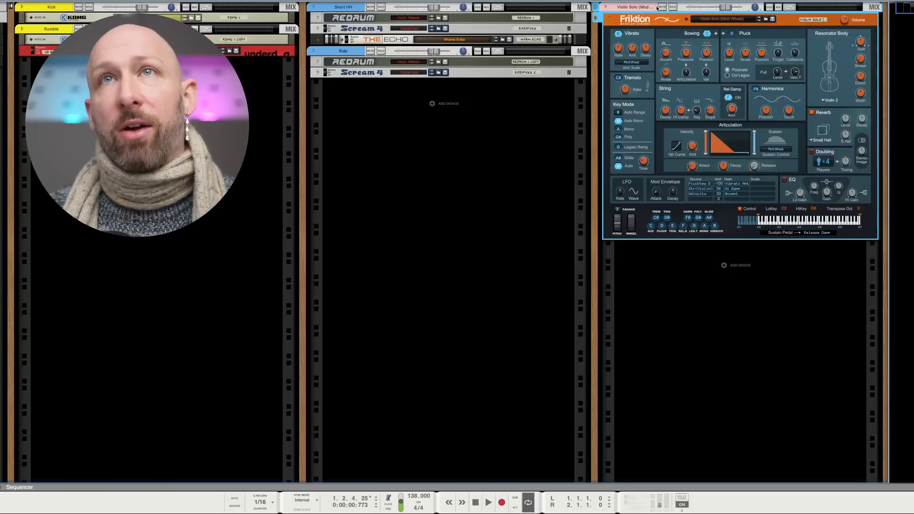
left_click(797, 279)
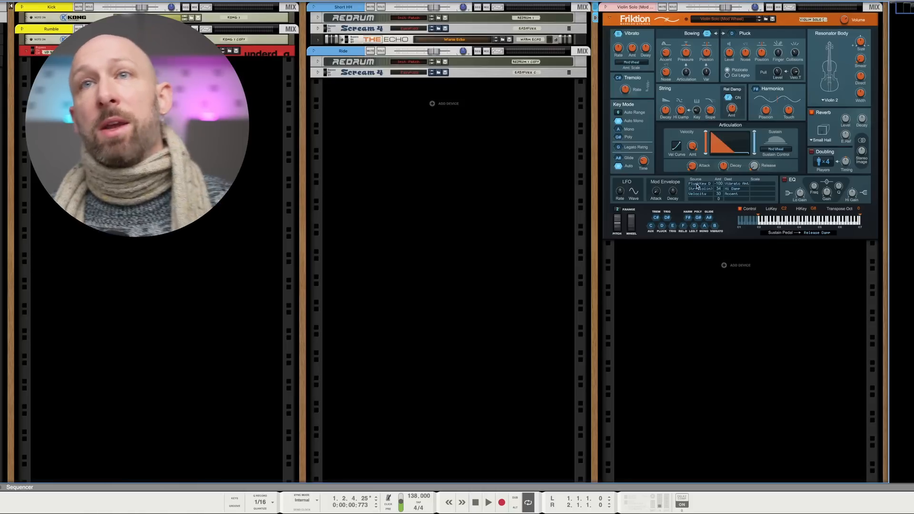
left_click(661, 127)
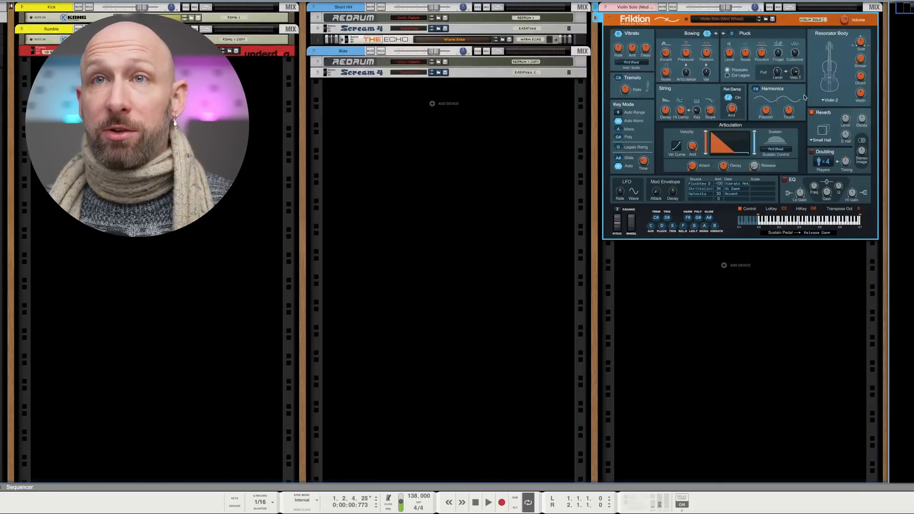
left_click(837, 344)
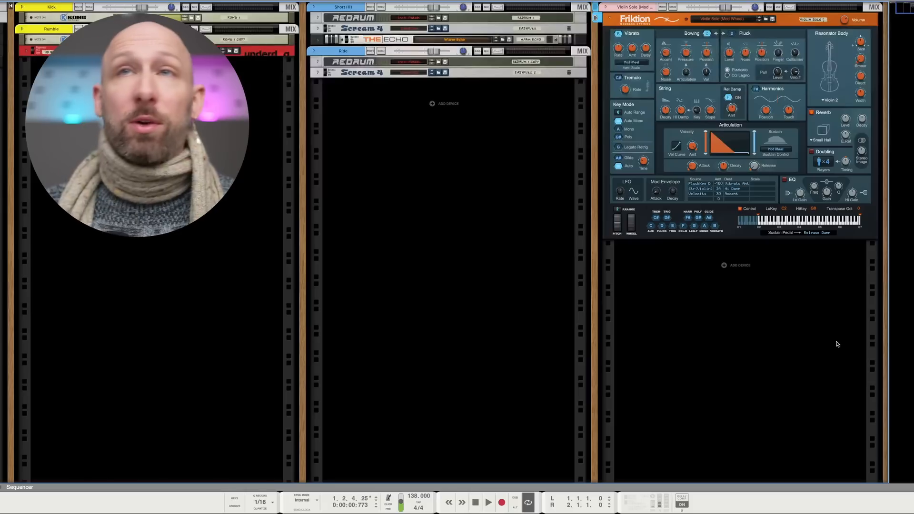
Add a Pattern Mutator player to the Friktion instrument
left_click(605, 126)
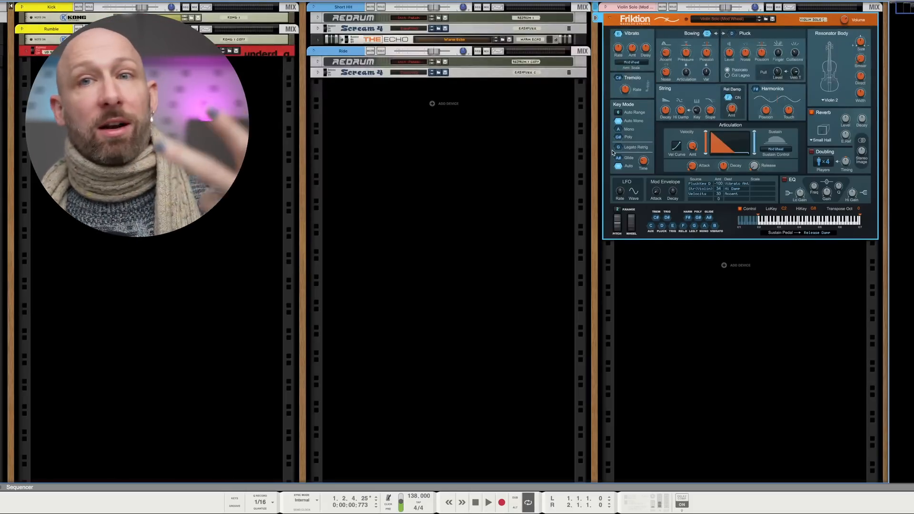
right_click(610, 135)
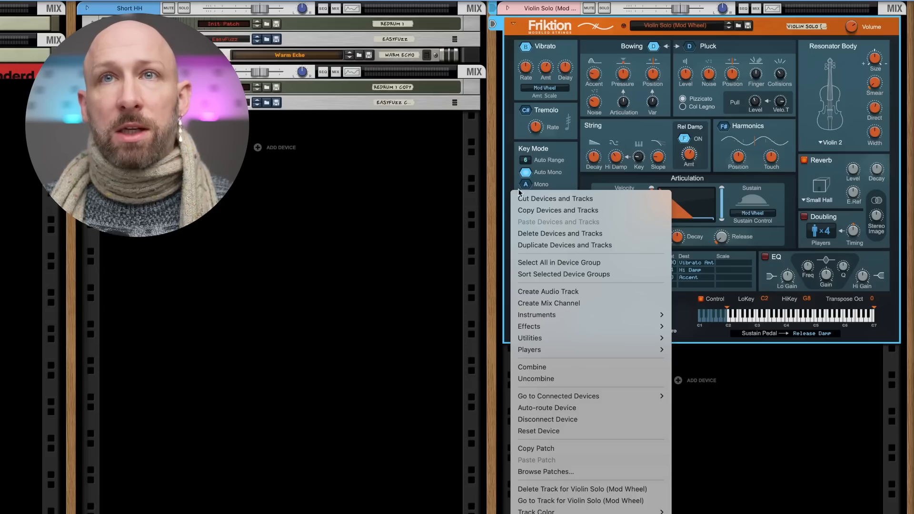
mouse_move(704, 244)
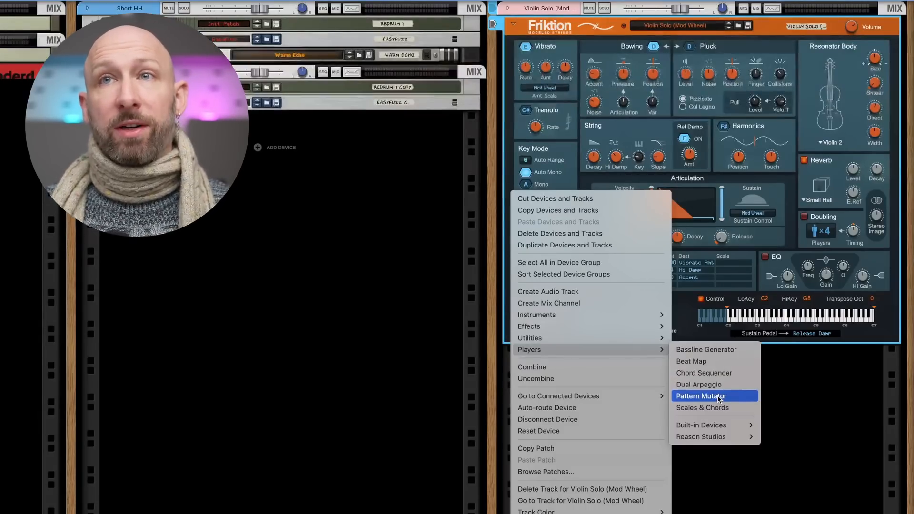
left_click(719, 398)
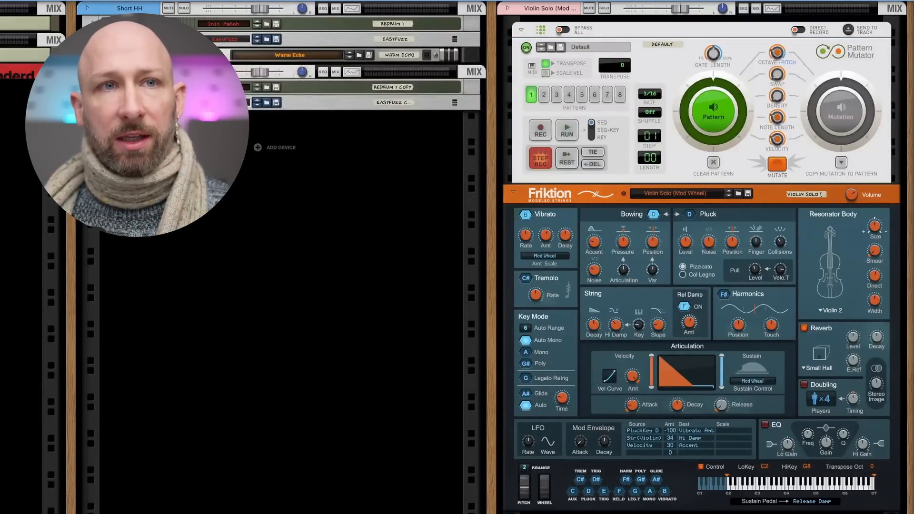
Open the on-screen piano keys and step-record notes into pattern 1 of the Pattern Mutator over nine steps
key("F4")
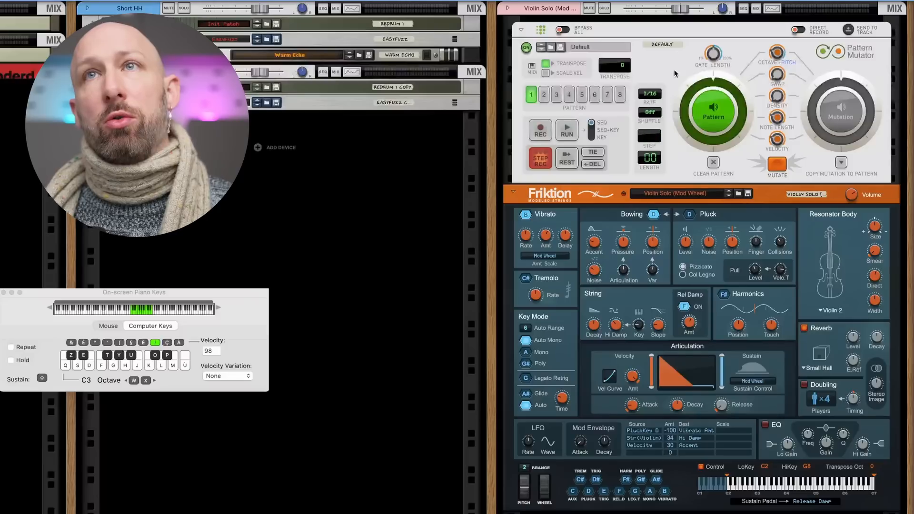
left_click(681, 67)
key("q")
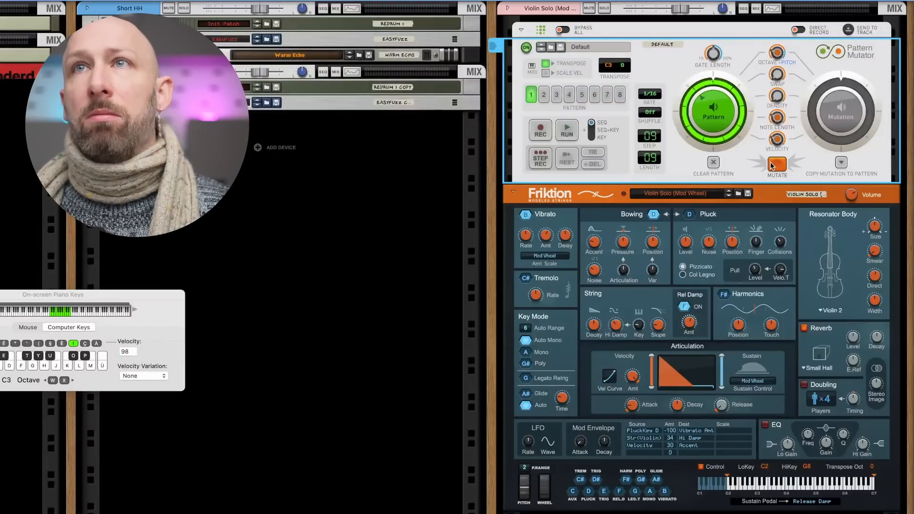
Shorten the Pattern Mutator pattern to 8 steps, then mutate and audition it with the groove
left_click(772, 164)
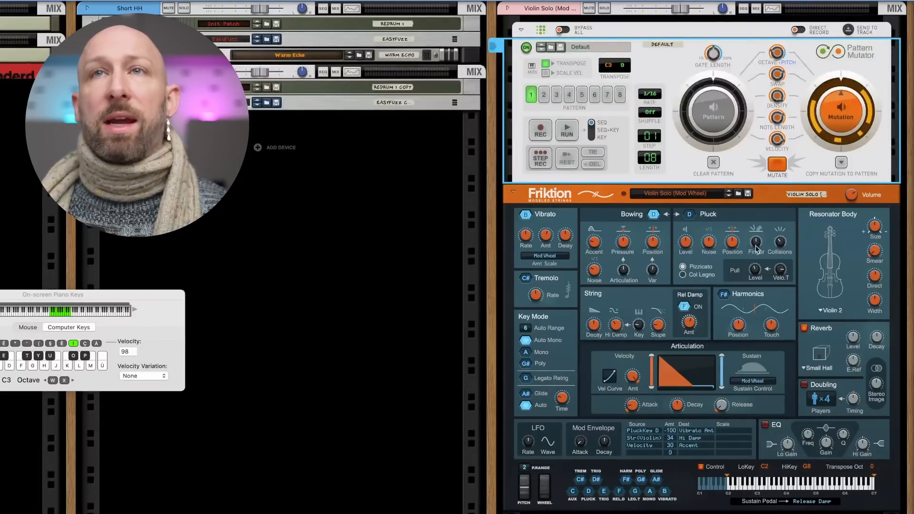
key("space")
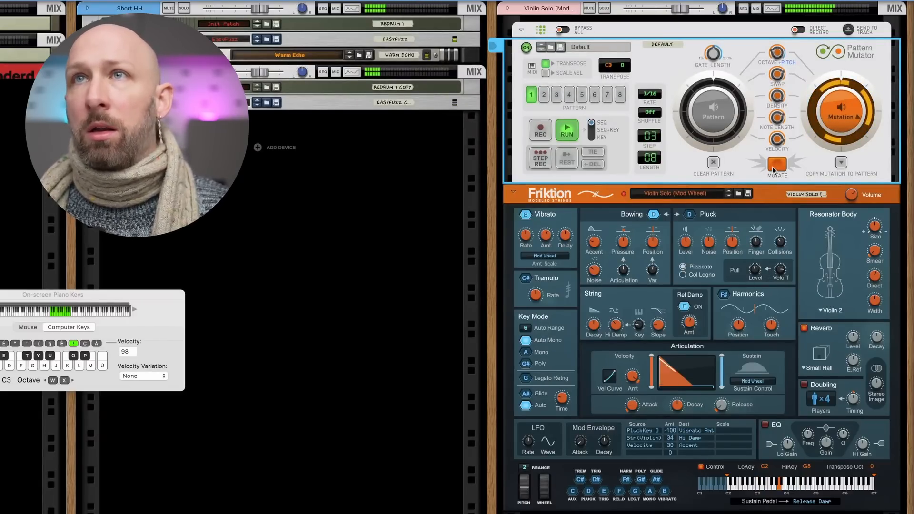
key("space")
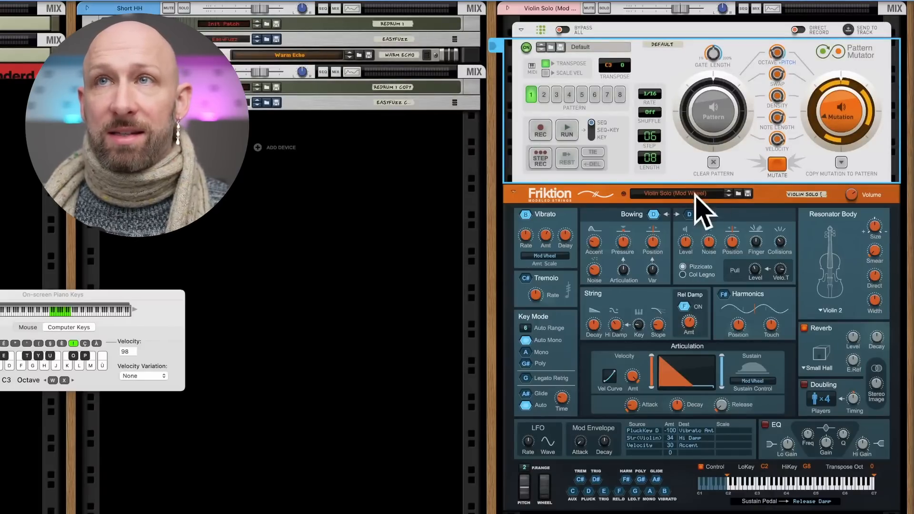
Browse Friktion's patches, load Pizzicato Violins, and add a Scream 4 Distortion after the instrument
left_click(700, 195)
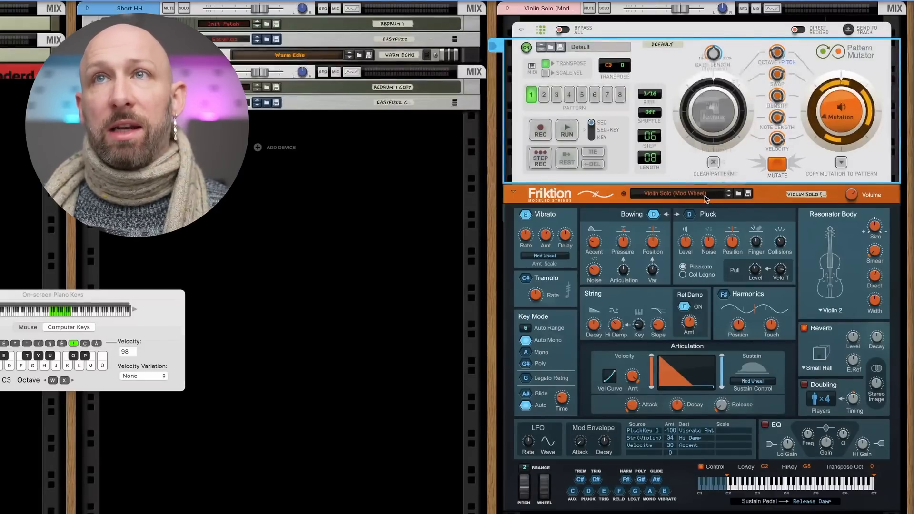
left_click(757, 80)
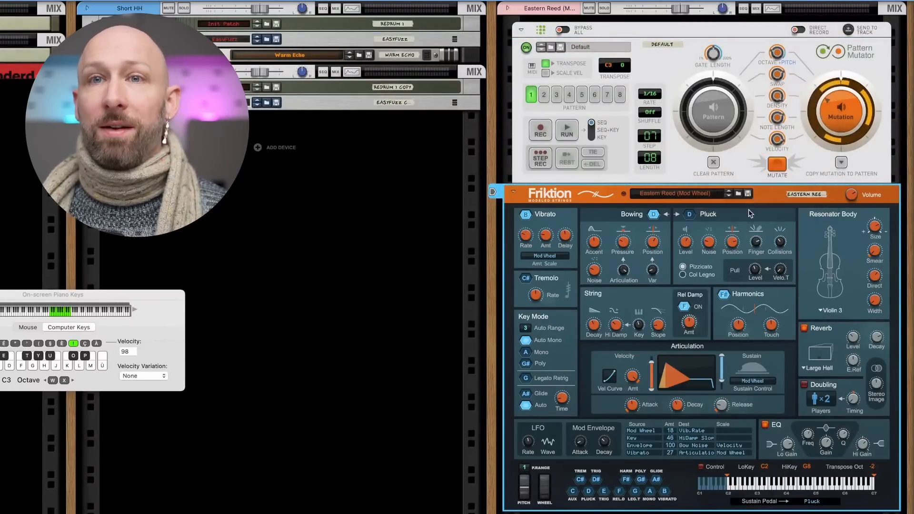
left_click(728, 196)
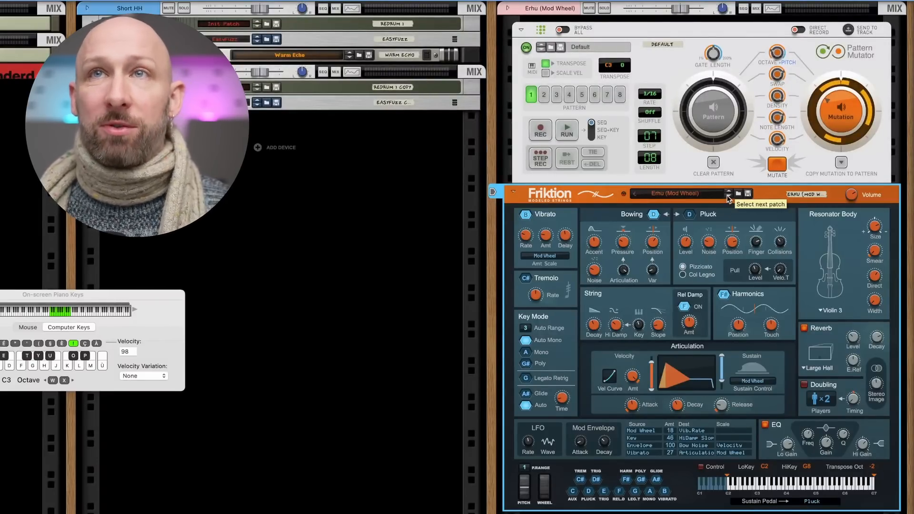
key("space")
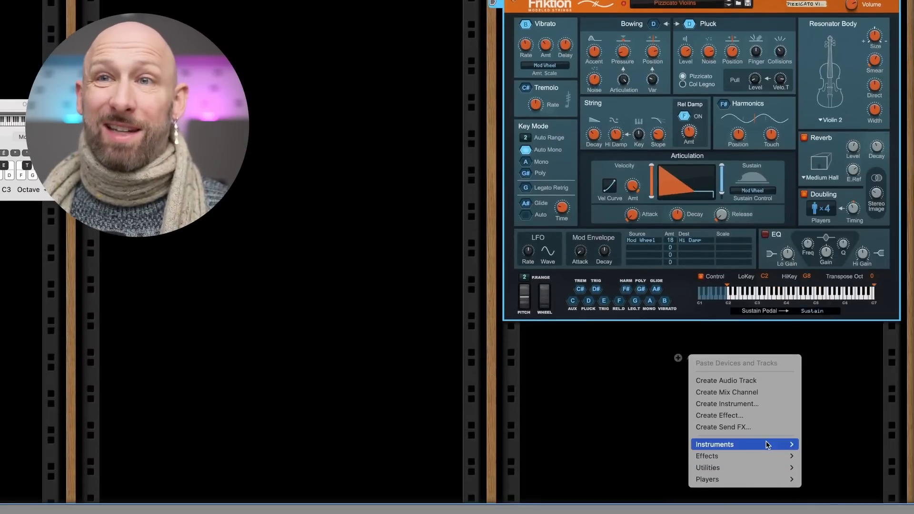
mouse_move(767, 444)
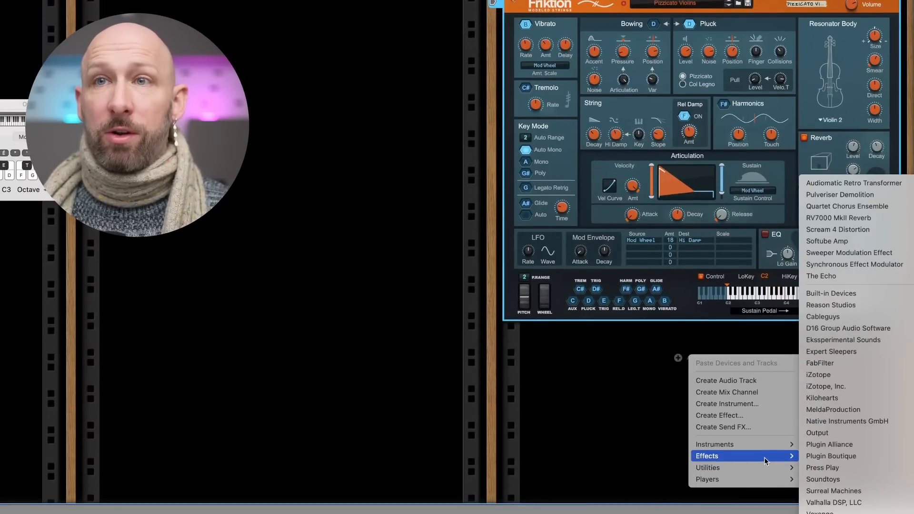
left_click(838, 229)
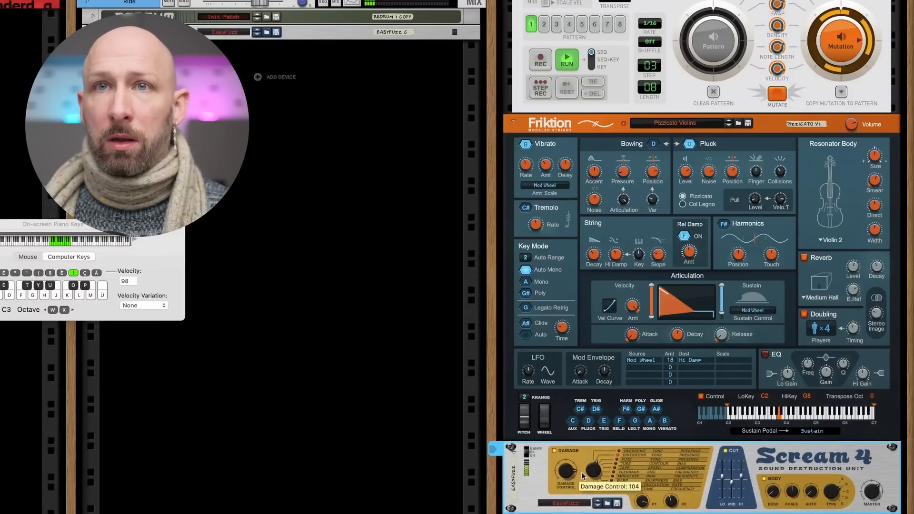
Set the Pattern Mutator length to 7 and mutate the pattern again, stopping playback after listening
left_click(661, 93)
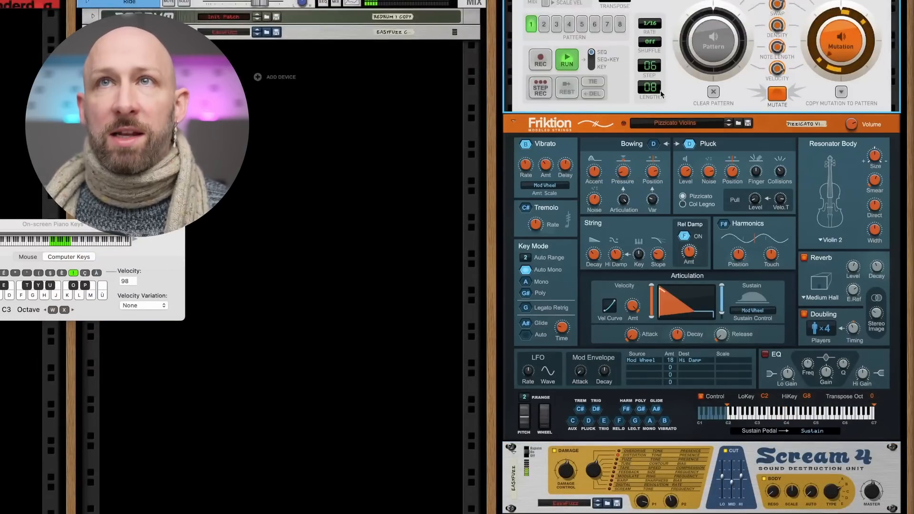
left_click_drag(657, 89, 655, 92)
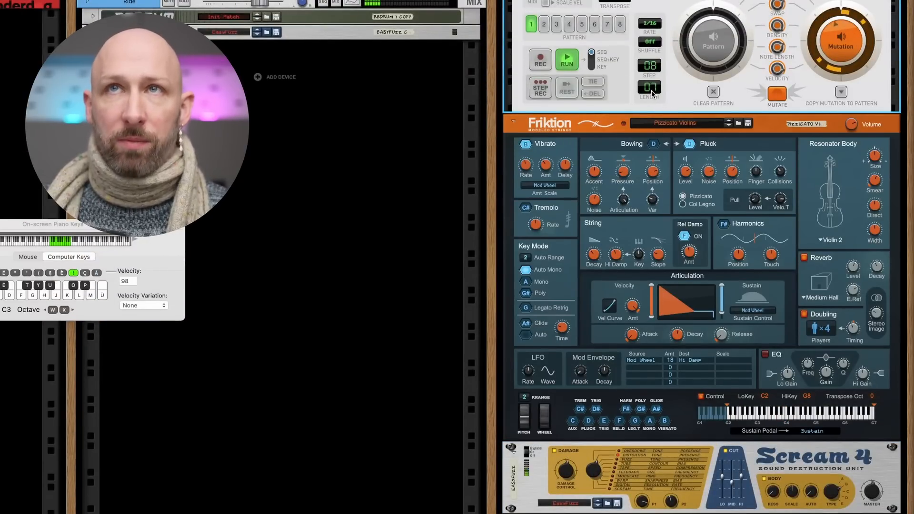
left_click(776, 98)
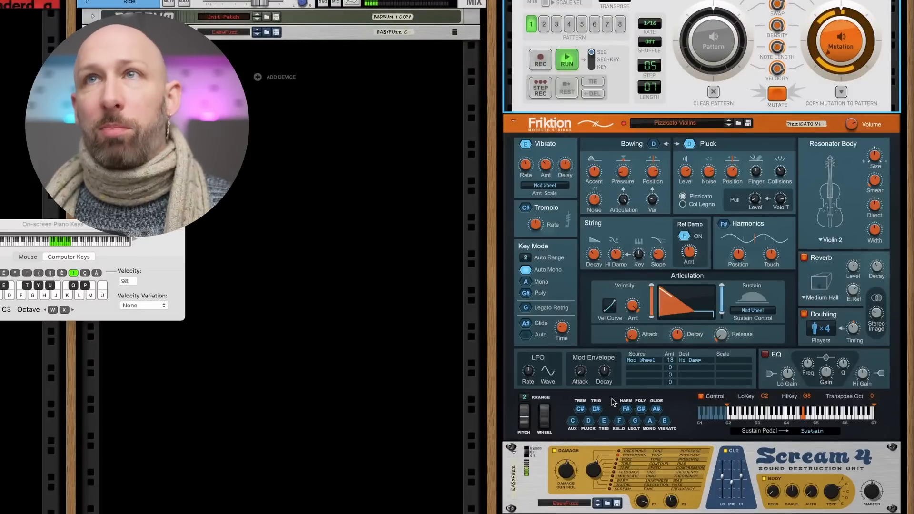
key("space")
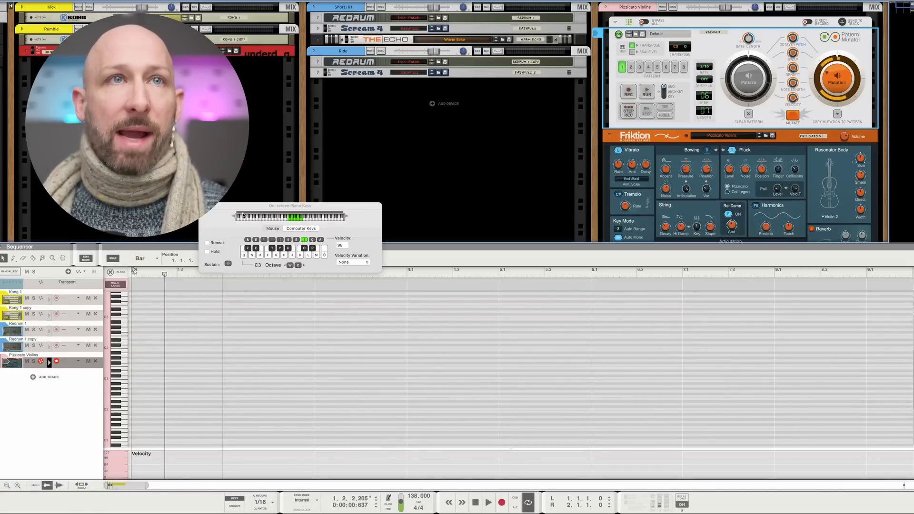
Move the right loop locator to bar 9 and adjust the end of the Kick clip in the sequencer
left_click_drag(242, 215, 216, 143)
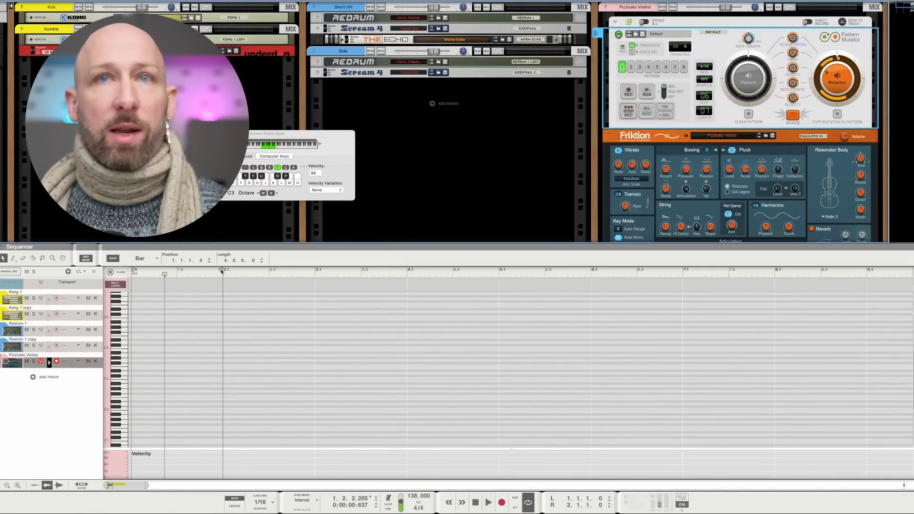
left_click_drag(221, 271, 865, 270)
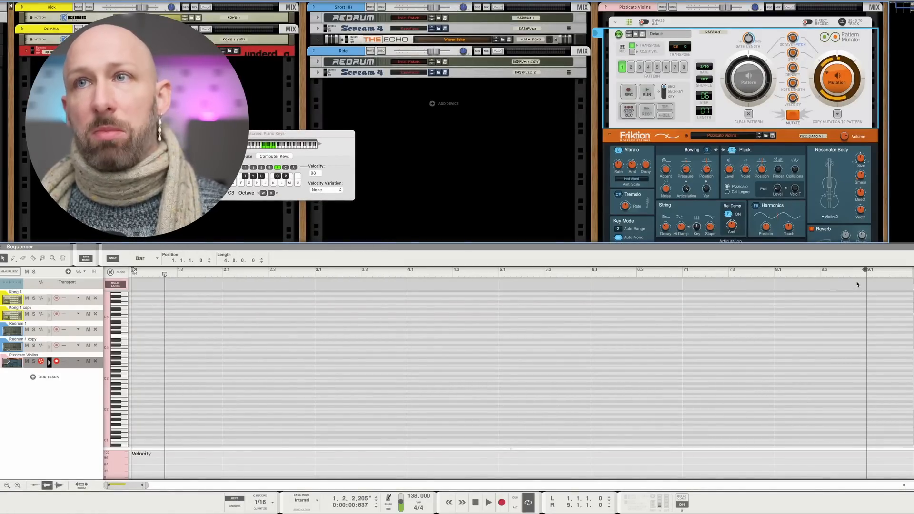
left_click(13, 294)
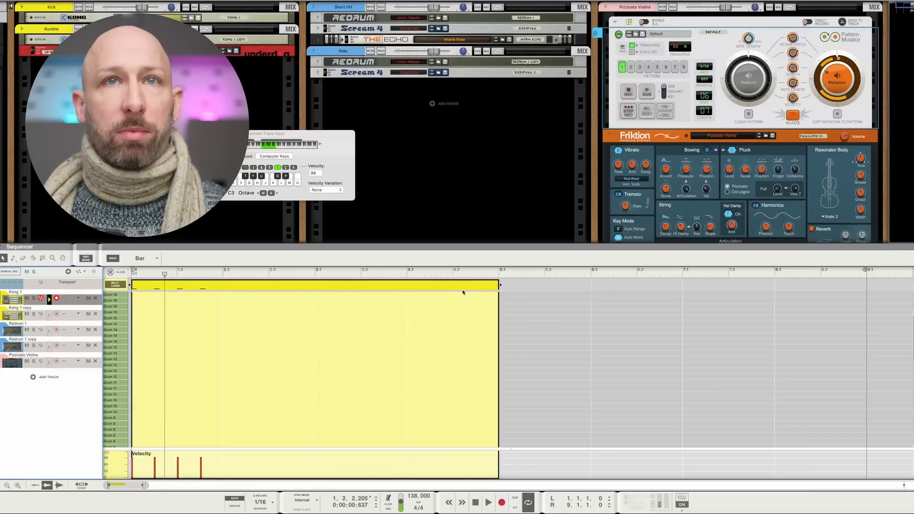
left_click_drag(500, 284, 314, 285)
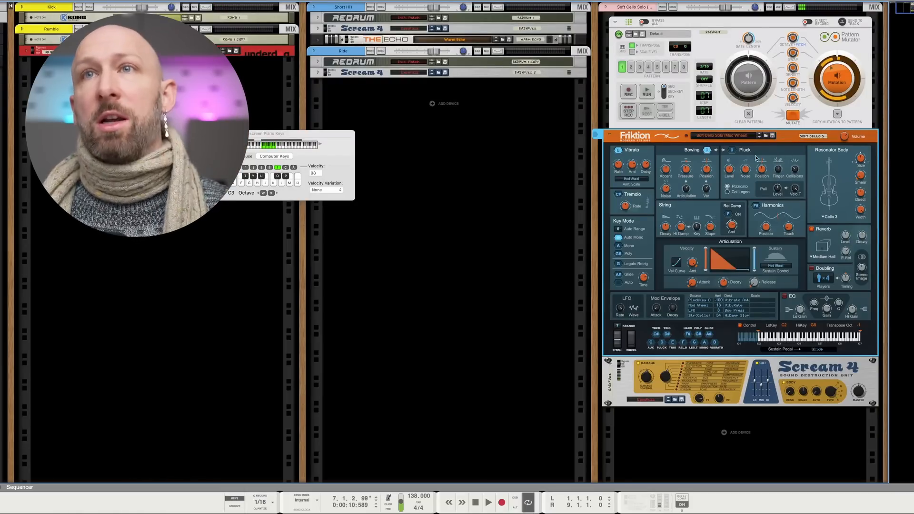
Create an Algoritm FM Synthesizer with the Basic FM Pluck patch under the Pattern Mutator in place of Friktion
right_click(792, 141)
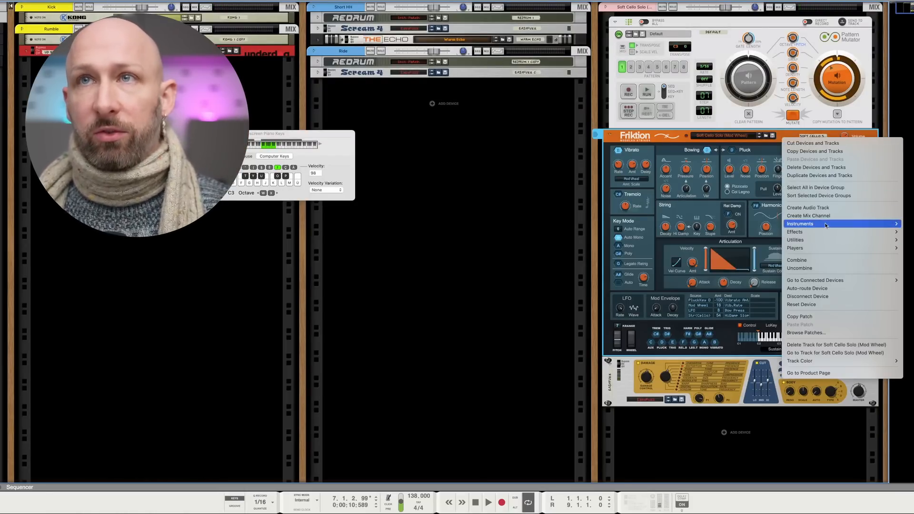
mouse_move(800, 224)
mouse_move(722, 320)
left_click(657, 320)
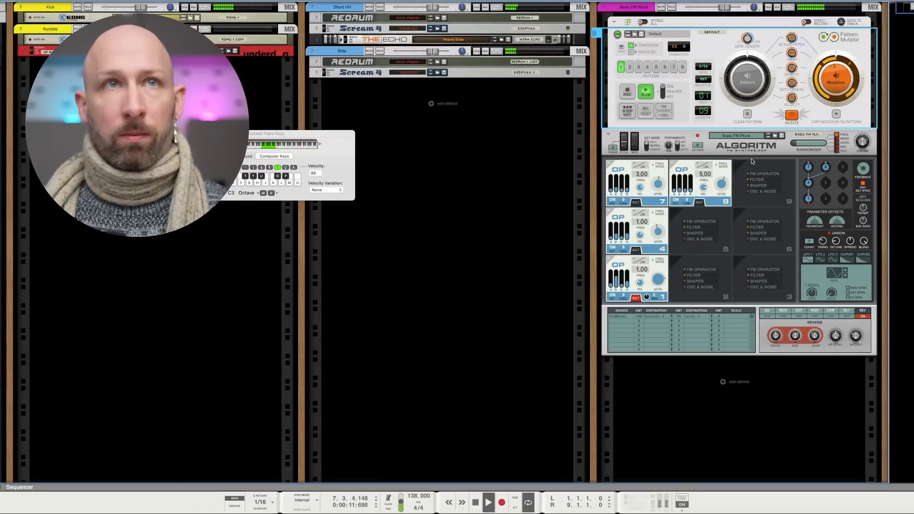
left_click(762, 353)
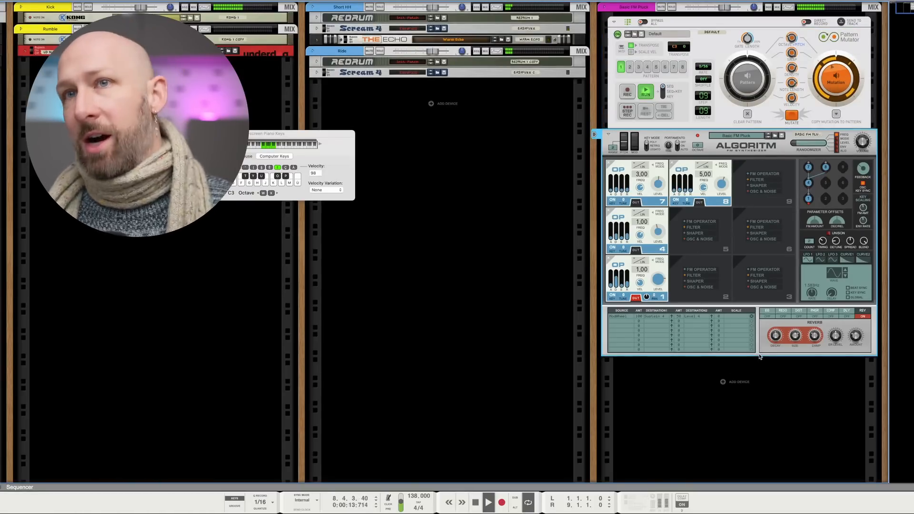
right_click(762, 350)
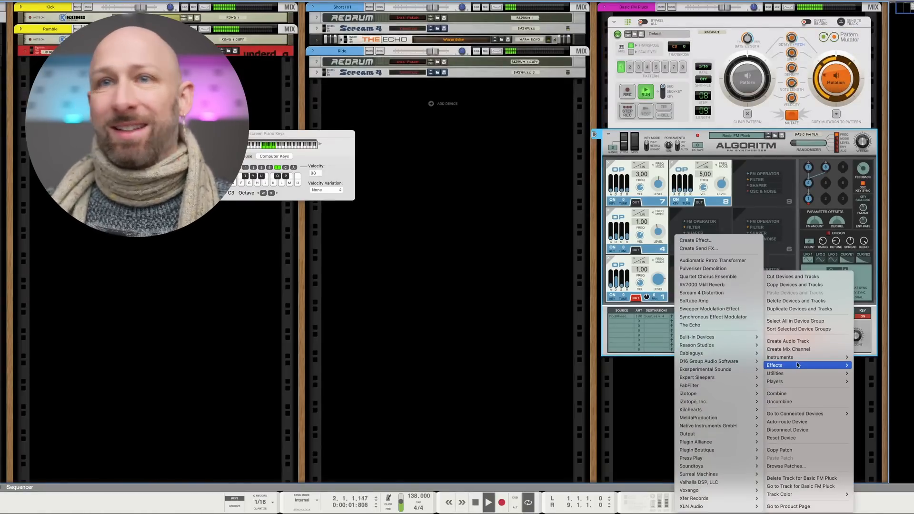
left_click(774, 147)
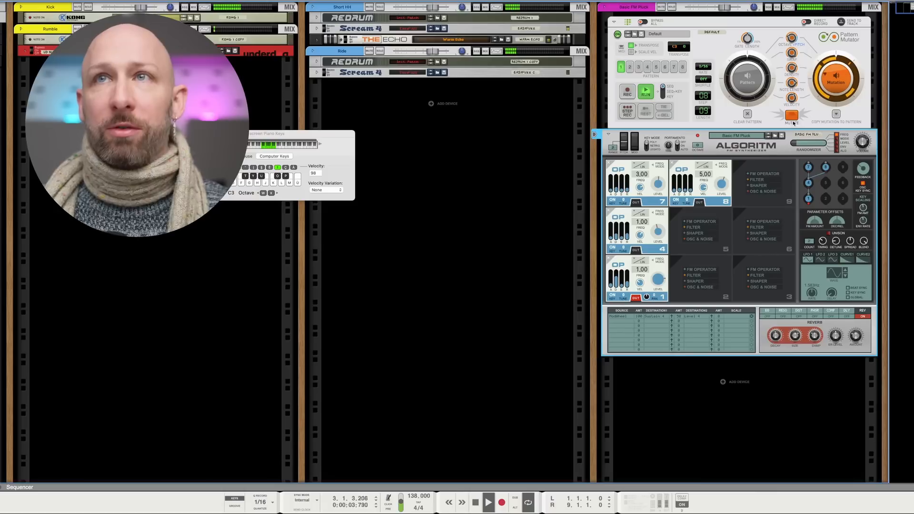
Mutate the pattern again and load the Chrome Lullaby patch into the Algoritm, hiding the on-screen piano keys
left_click(793, 120)
left_click(769, 139)
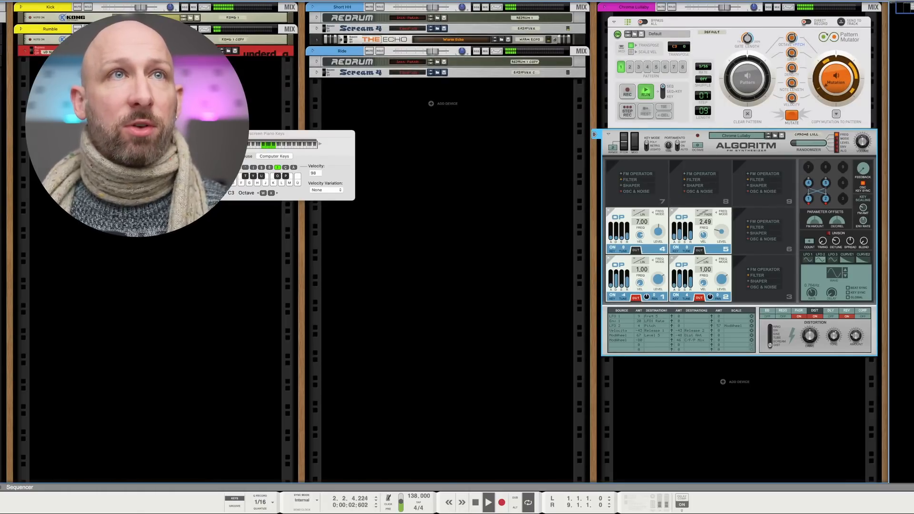
key("F4")
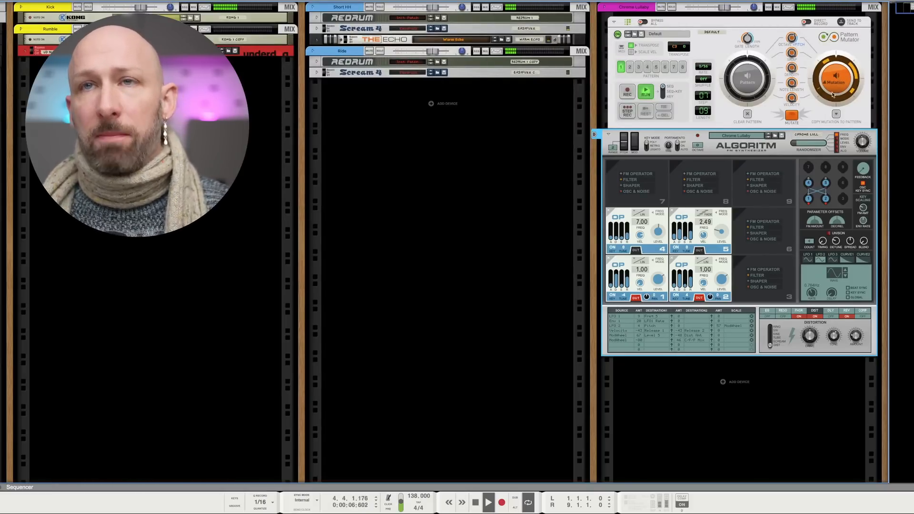
key("space")
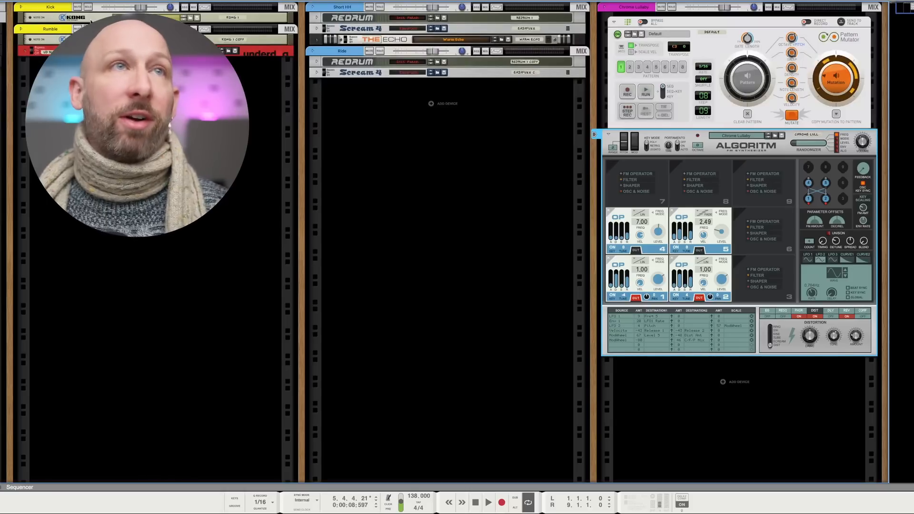
Add a Soundtoys Decapitator after the Kick's Kong during playback and switch on its Punish mode
left_click(48, 19)
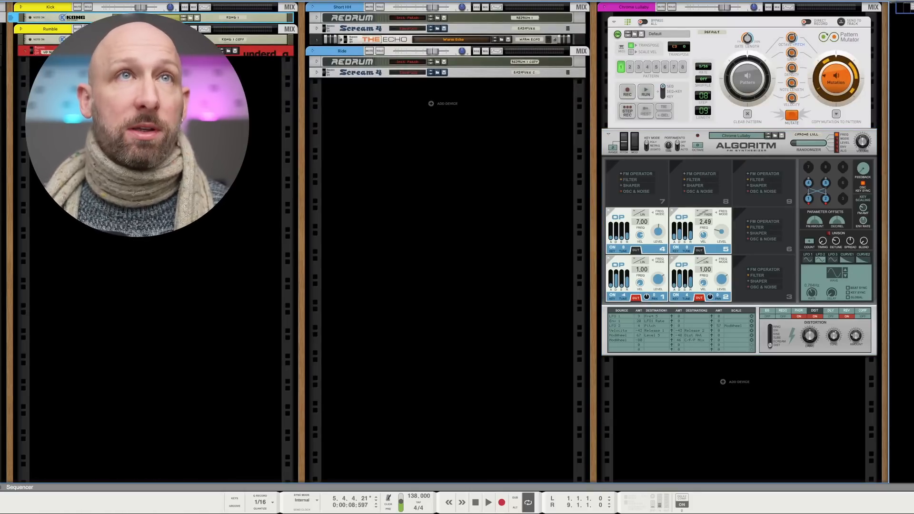
key("space")
right_click(39, 22)
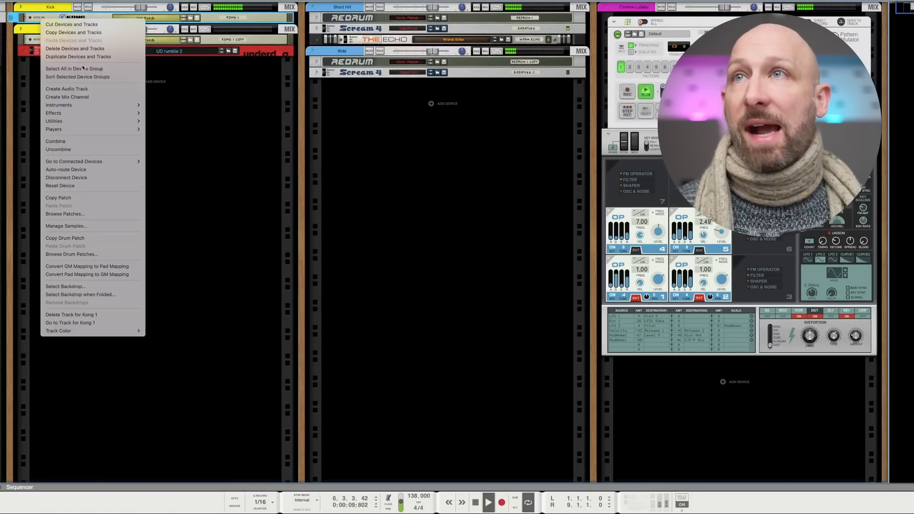
mouse_move(85, 107)
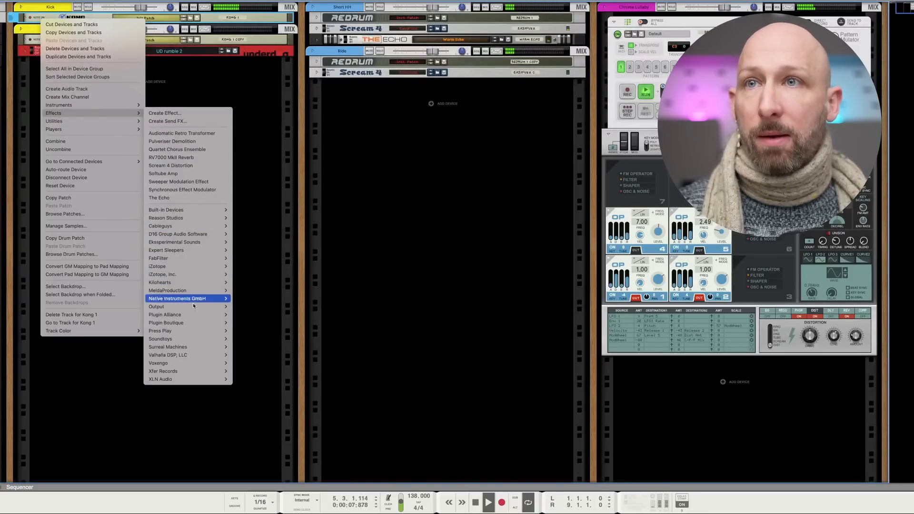
mouse_move(194, 339)
left_click(245, 347)
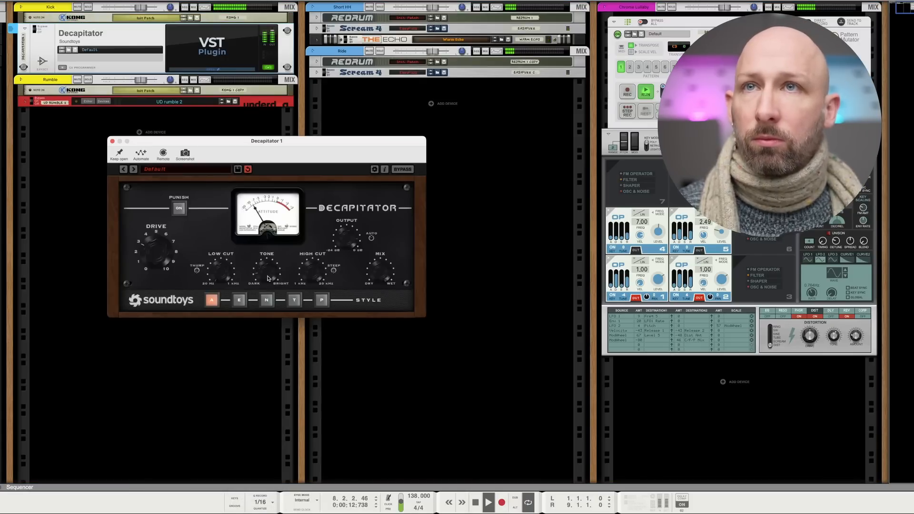
left_click(183, 206)
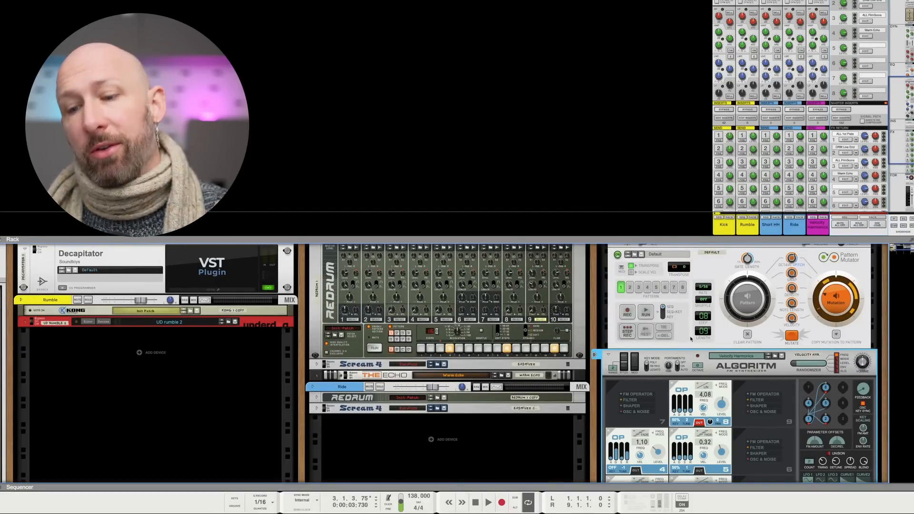
Reset the Algoritm to its Init Patch and briefly play the groove with it
right_click(686, 361)
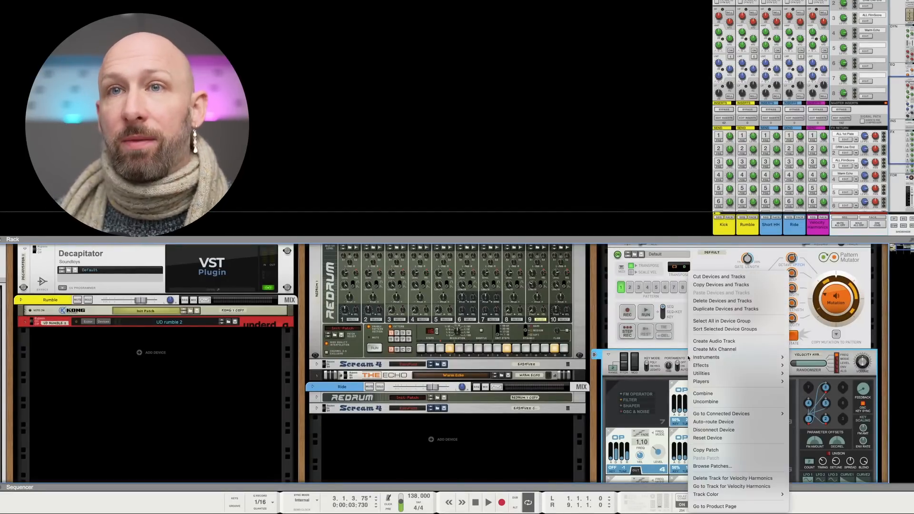
left_click(727, 438)
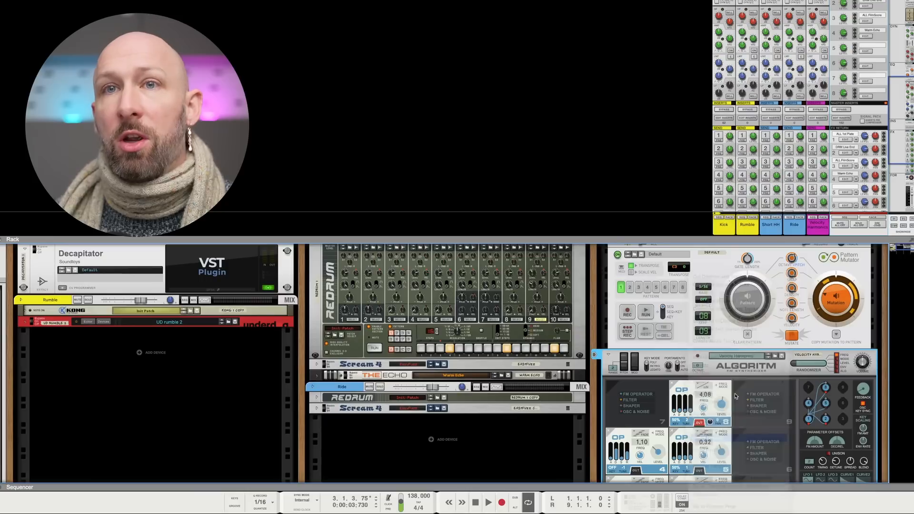
scroll(770, 359, "down", 4)
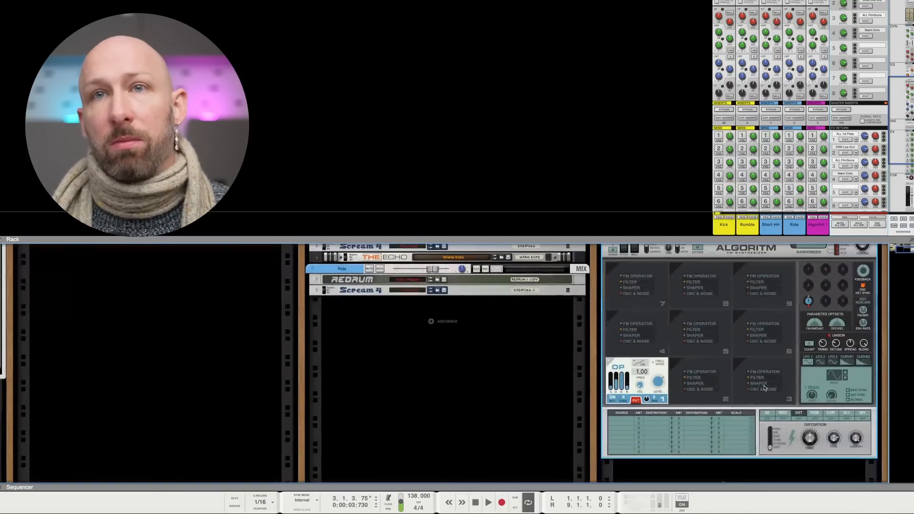
scroll(758, 379, "up", 4)
key("space")
scroll(757, 379, "up", 2)
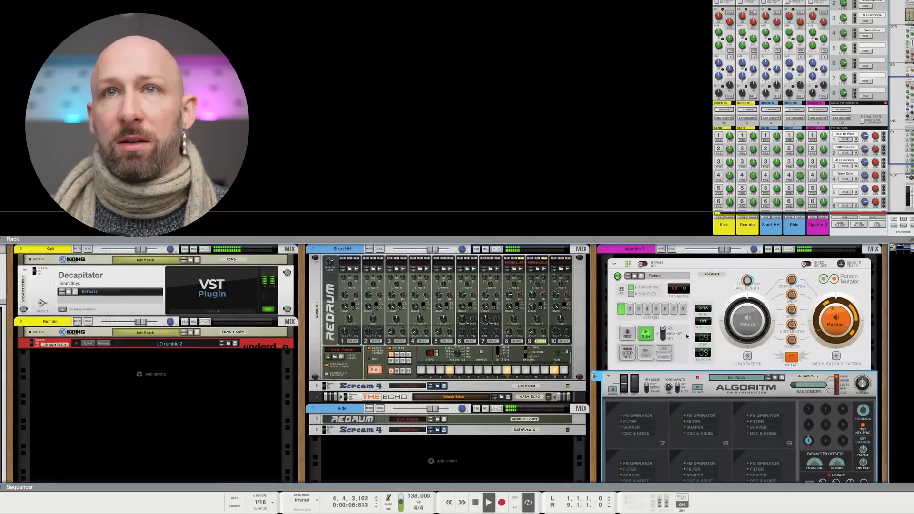
key("space")
Replace the Pattern Mutator with a Bassline Generator and, during playback, set its density to OnBeat 13 and OffBeat 40
left_click(724, 303)
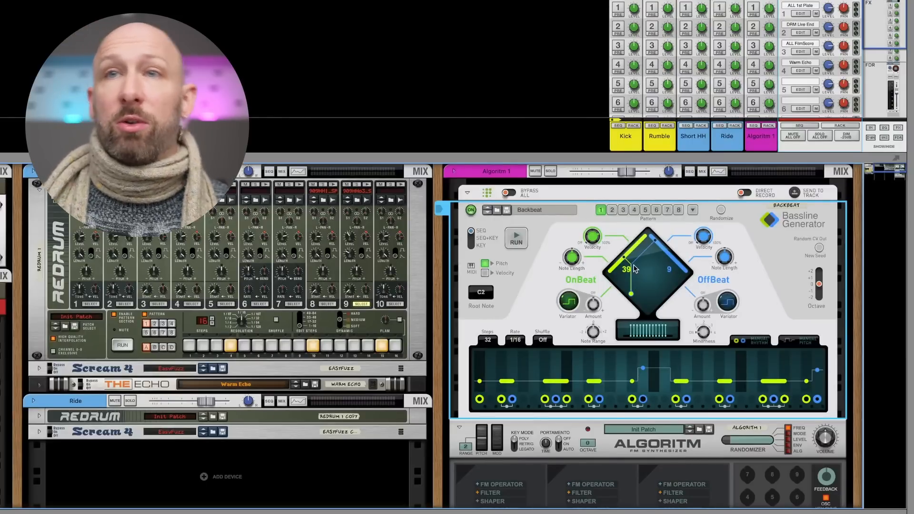
left_click_drag(634, 269, 655, 266)
key("space")
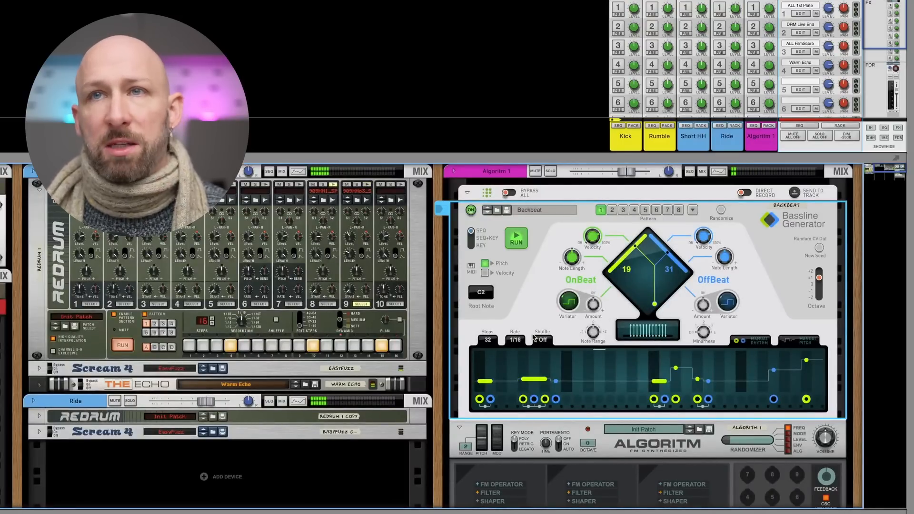
left_click_drag(655, 271, 659, 269)
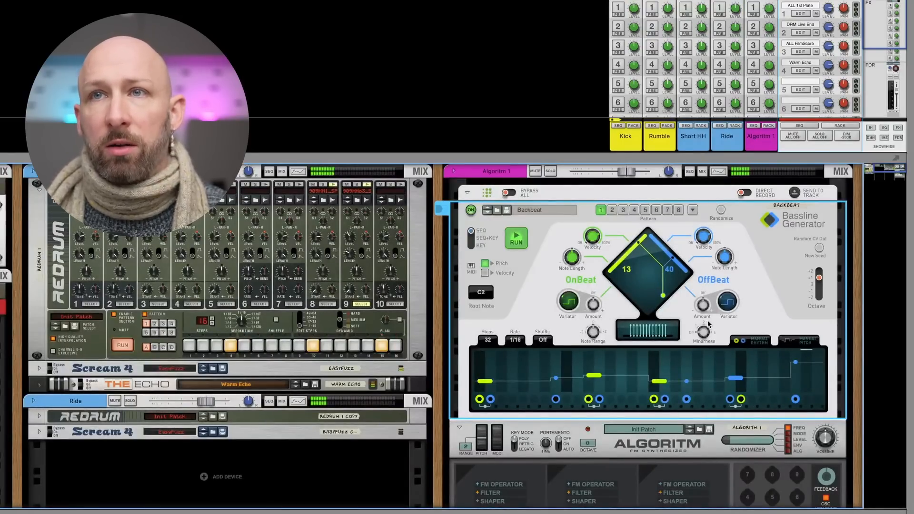
Raise the Bassline Generator's Minorness, set its steps to 16, and set the density to OnBeat 7 and OffBeat 19
left_click_drag(704, 332, 704, 323)
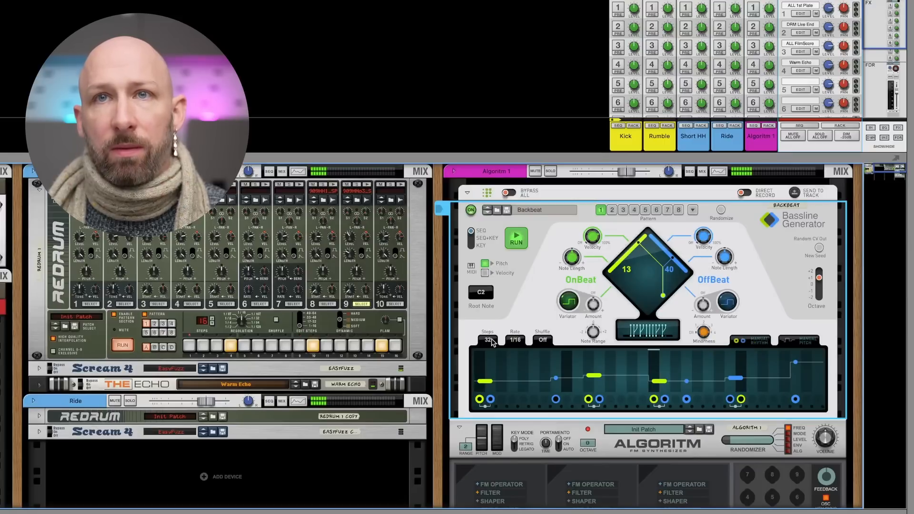
left_click_drag(492, 339, 491, 395)
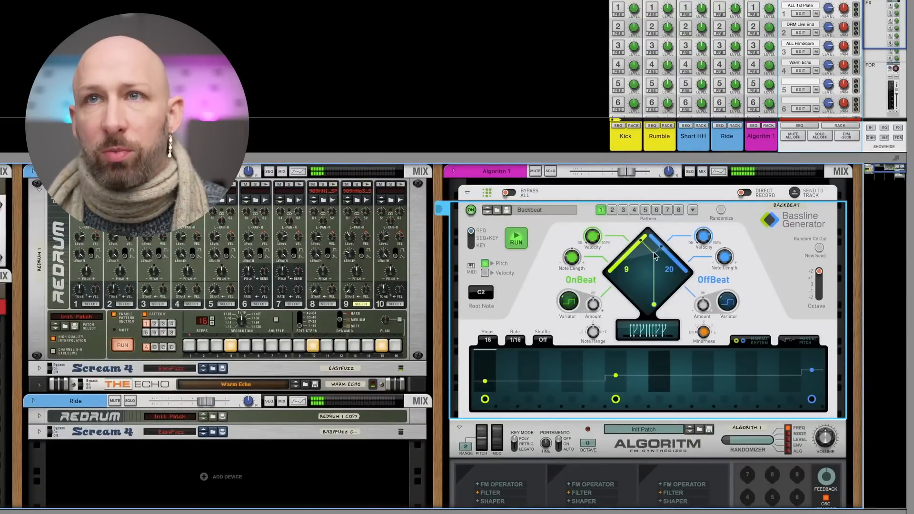
left_click_drag(655, 252, 654, 249)
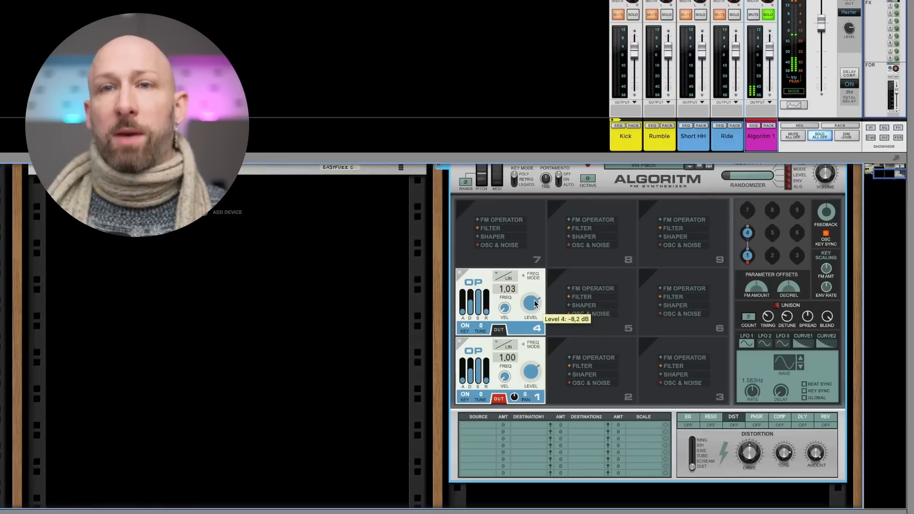
Adjust the level of FM operator 4 on the Algoritm and add FM operators in slots 2 and 5
left_click_drag(534, 301, 535, 302)
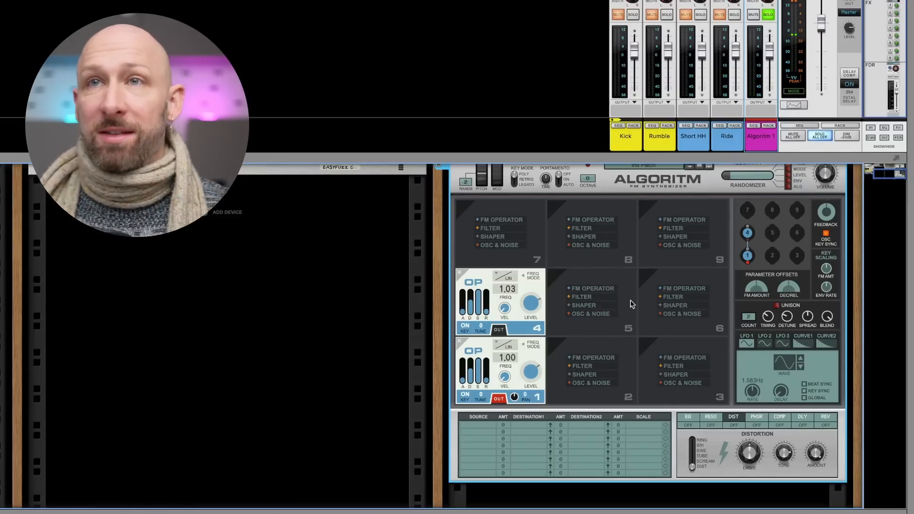
scroll(632, 303, "up", 5)
scroll(645, 332, "down", 2)
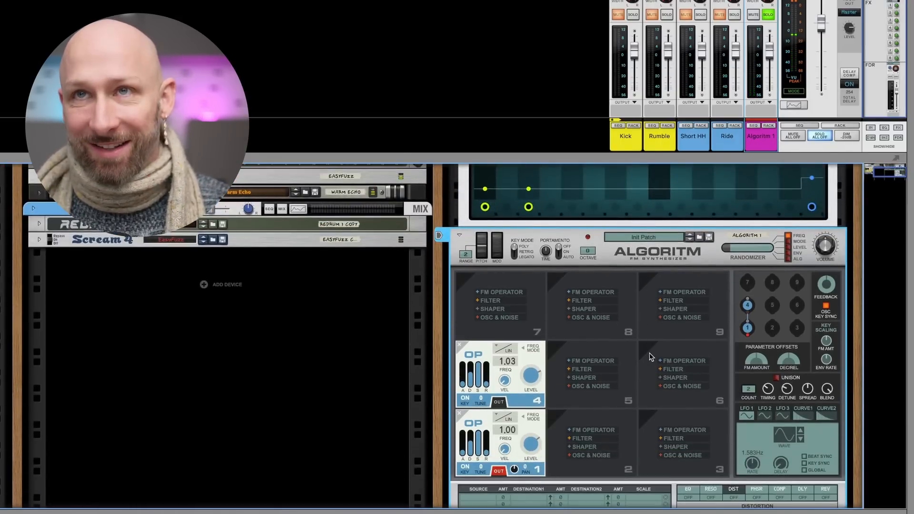
scroll(651, 357, "down", 2)
scroll(518, 383, "down", 2)
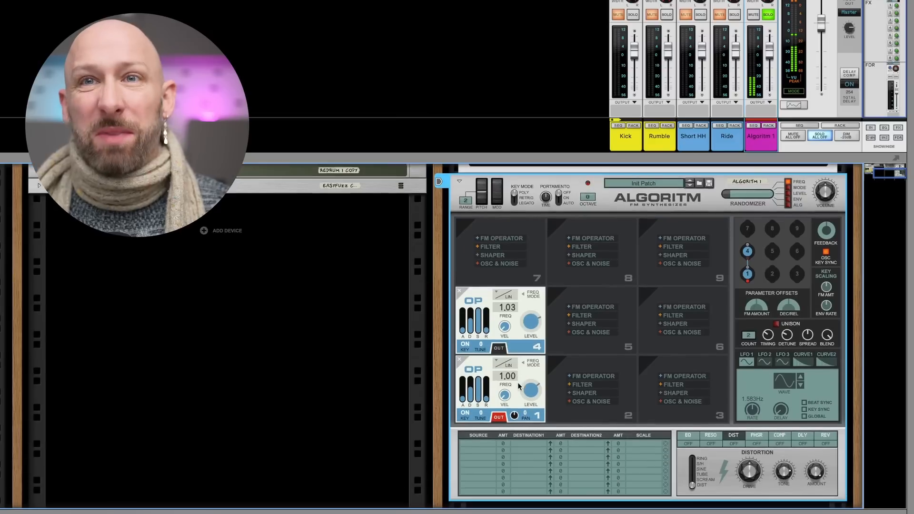
scroll(518, 382, "up", 2)
left_click(589, 395)
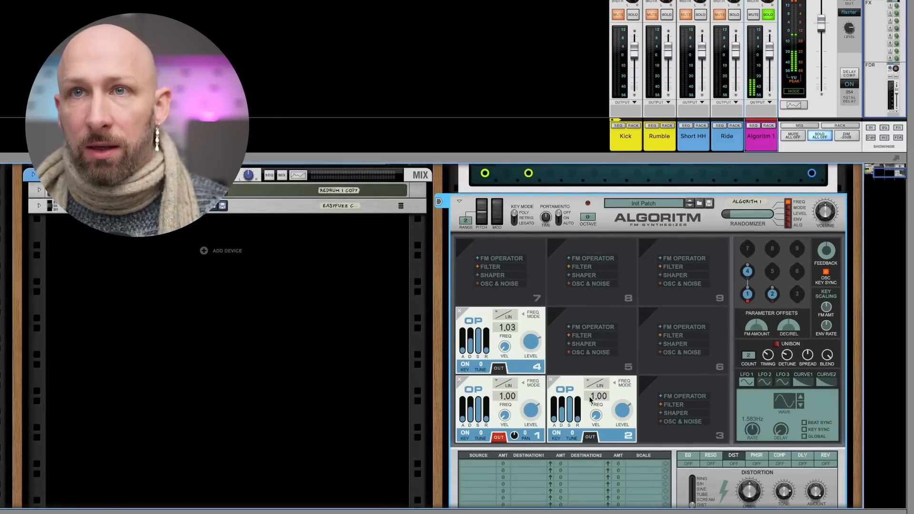
left_click(590, 328)
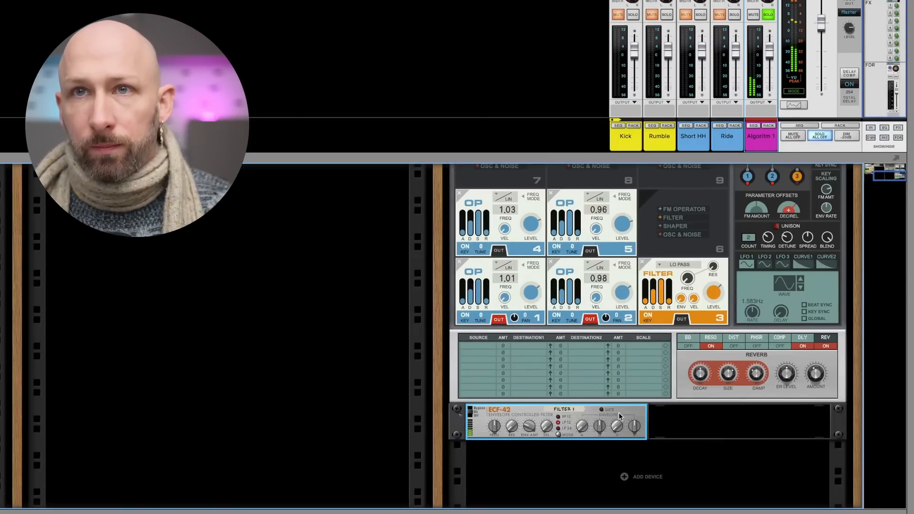
Add a Pulsar Dual LFO below the ECF-42 filter and patch its LFO 1 CV output to the filter's Freq CV input
right_click(619, 412)
mouse_move(661, 401)
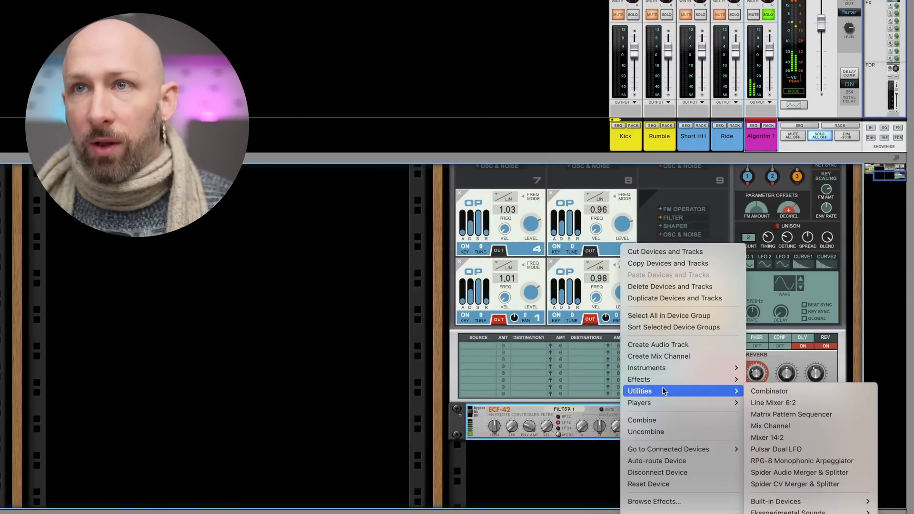
left_click(781, 449)
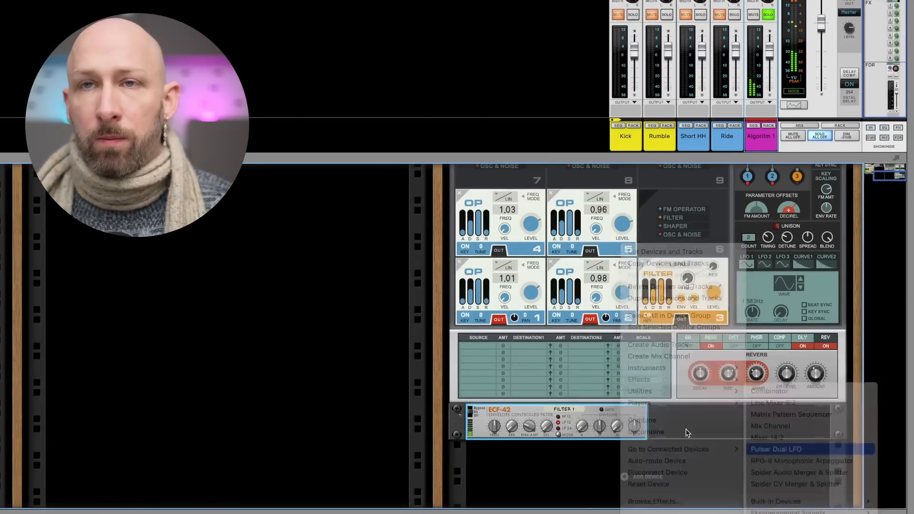
key("Tab")
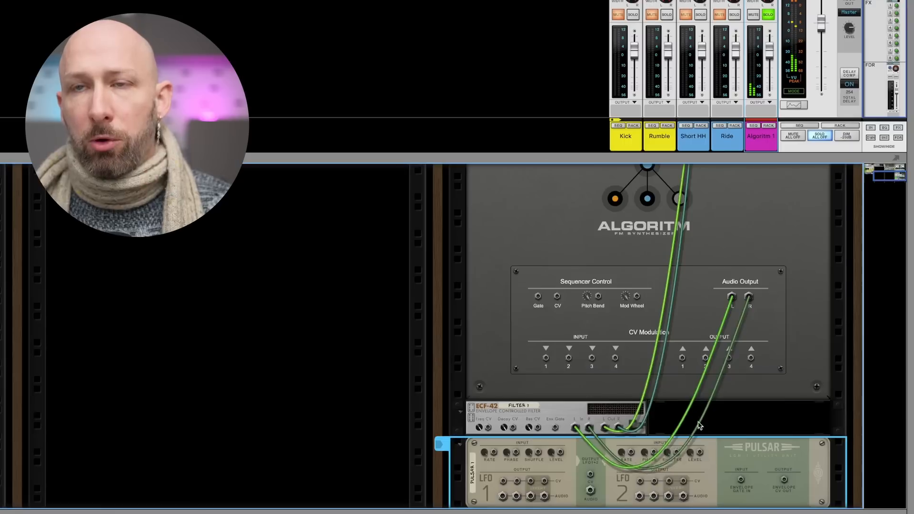
scroll(728, 424, "down", 3)
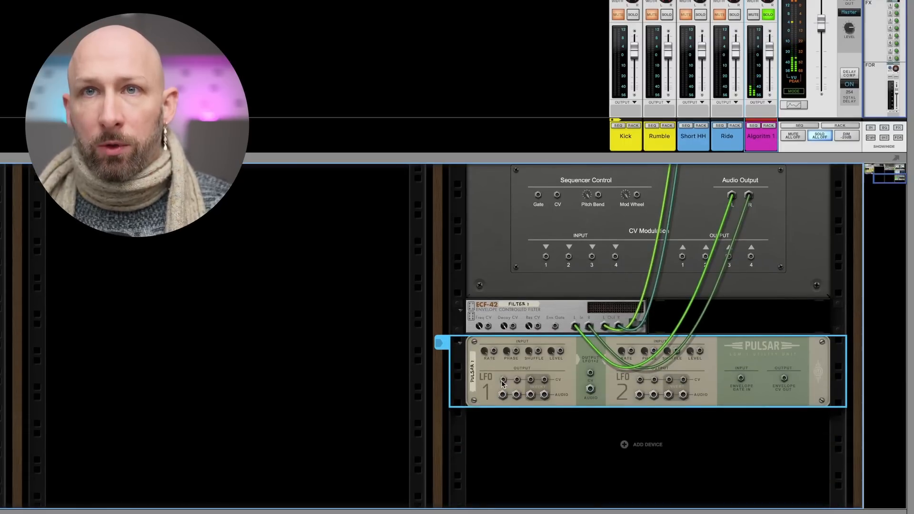
left_click_drag(503, 382, 489, 329)
key("Tab")
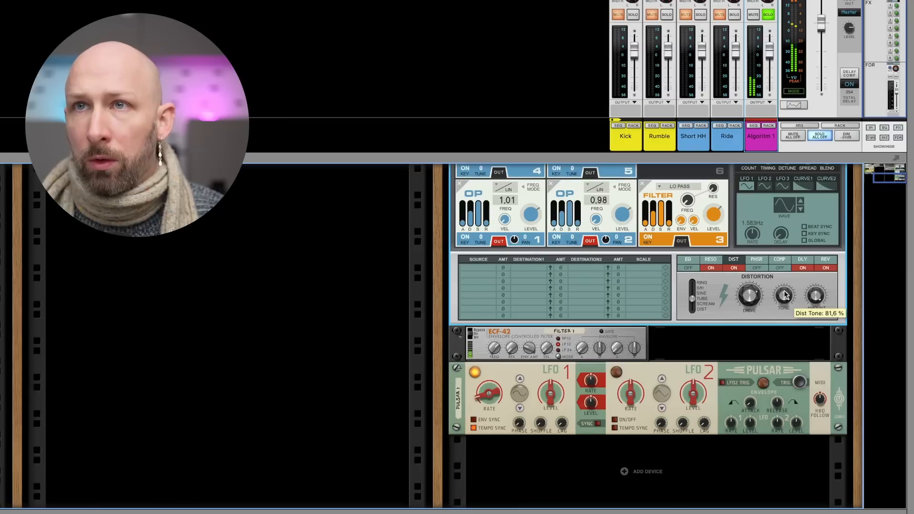
Unsolo the Algoritm channel in the mixer and increase the Bassline Generator's number of steps
scroll(698, 313, "up", 3)
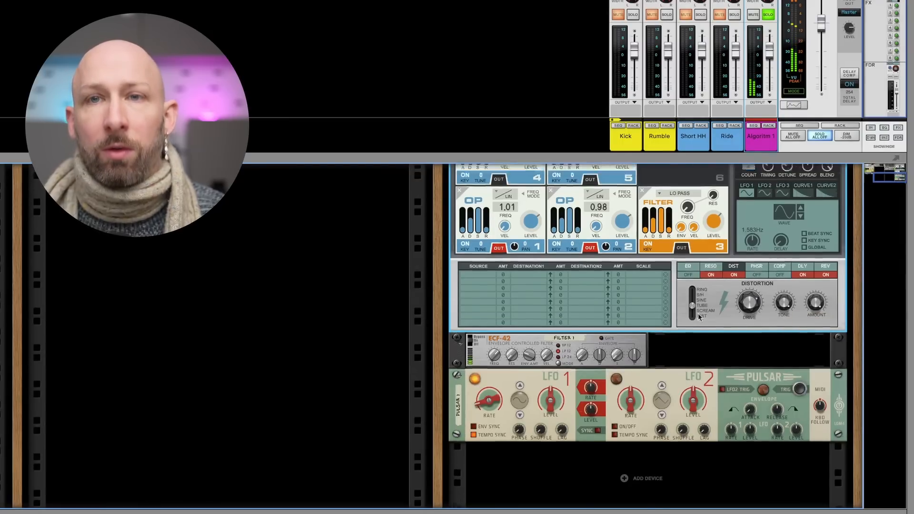
left_click(770, 16)
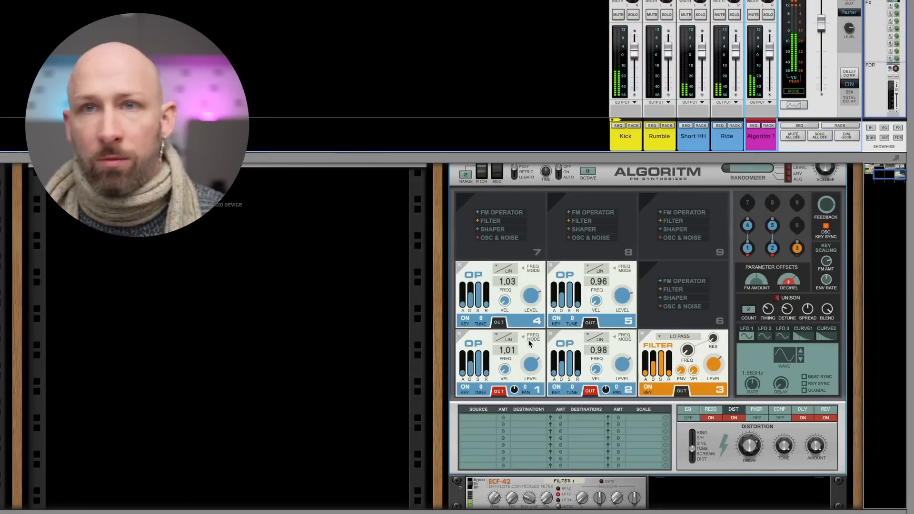
scroll(500, 341, "up", 5)
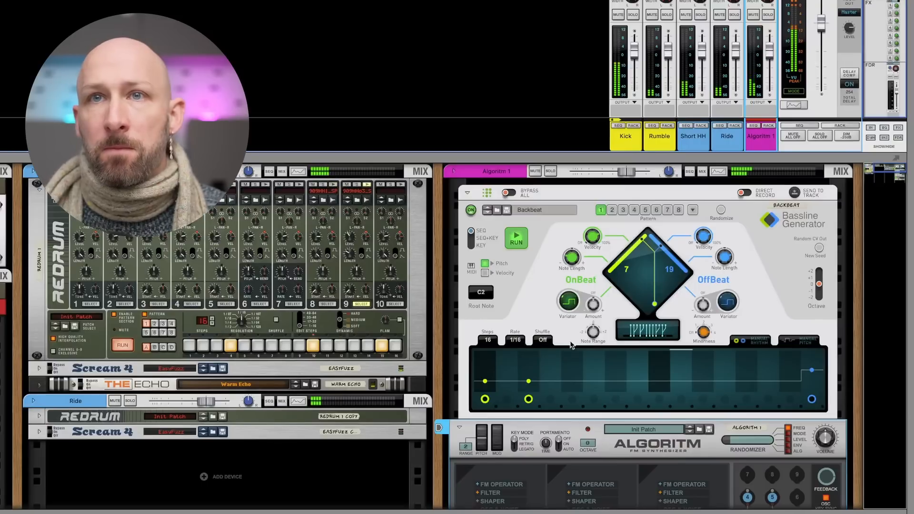
left_click_drag(489, 342, 492, 337)
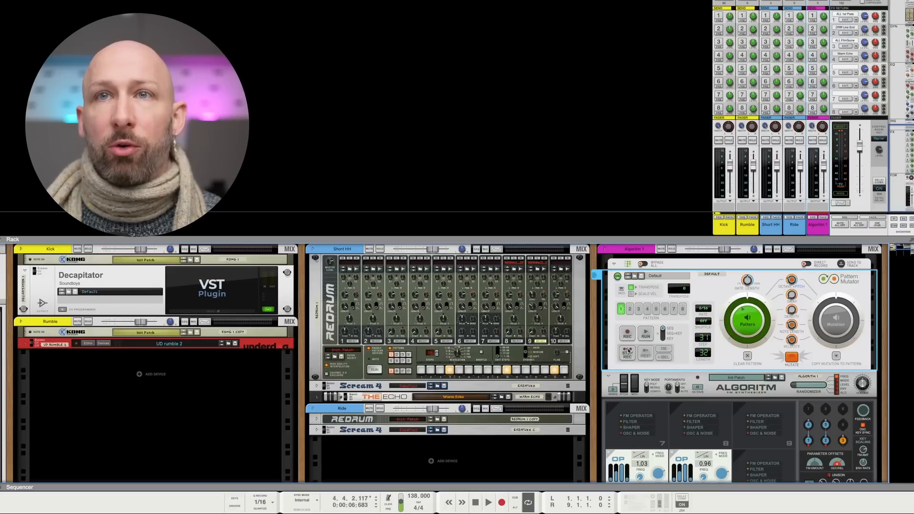
Step-record a 15-step note pattern into the Pattern Mutator using the on-screen piano keys
left_click(627, 352)
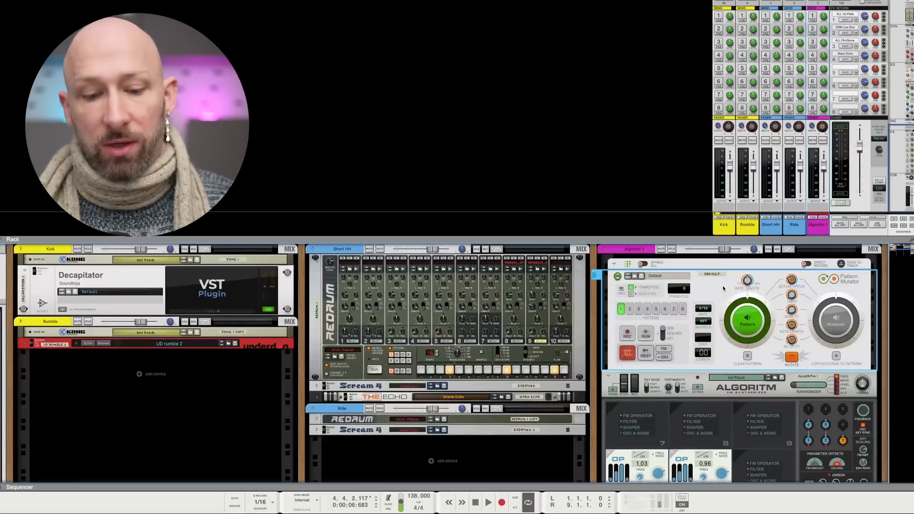
key("F4")
key("q")
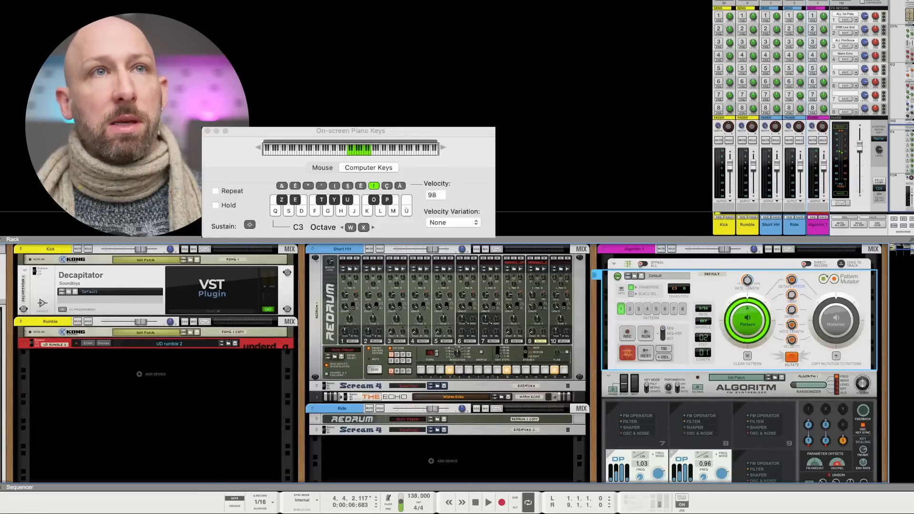
key("f")
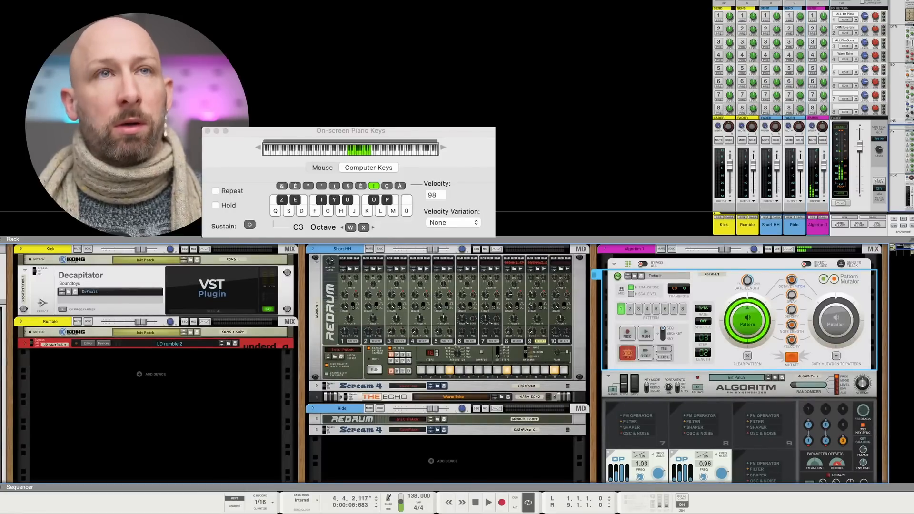
key("u")
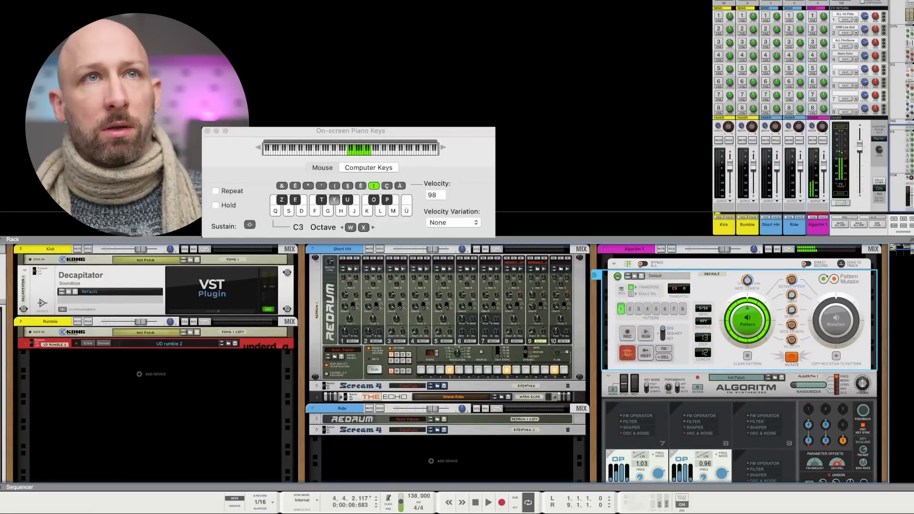
key("q")
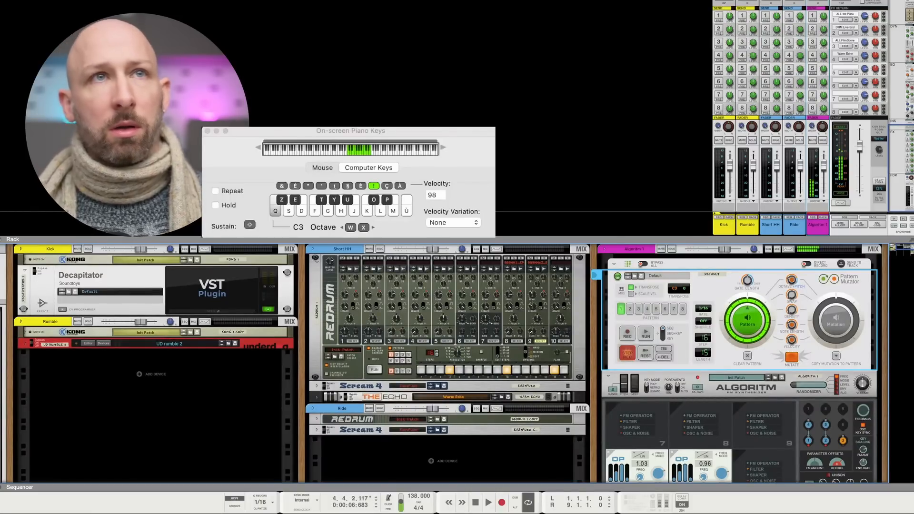
left_click(628, 354)
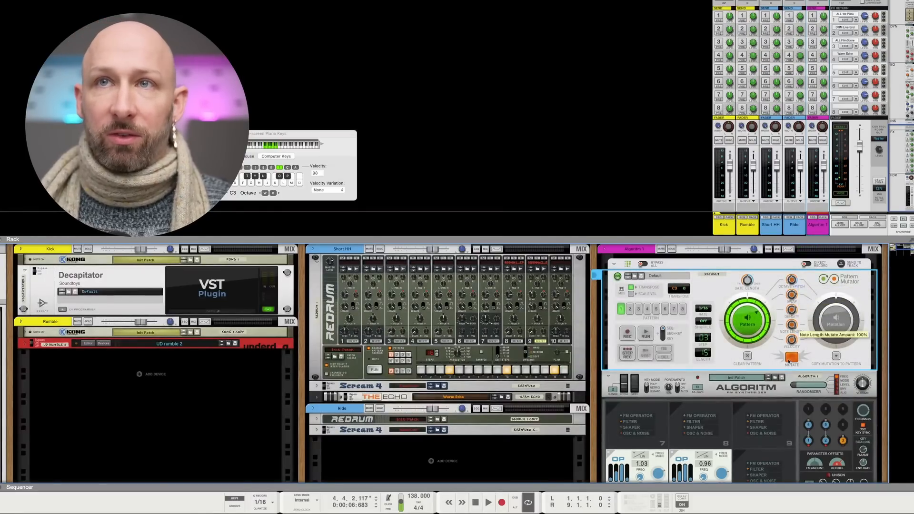
Mutate the recorded pattern in the Pattern Mutator and audition the mutation with the full groove
left_click(792, 357)
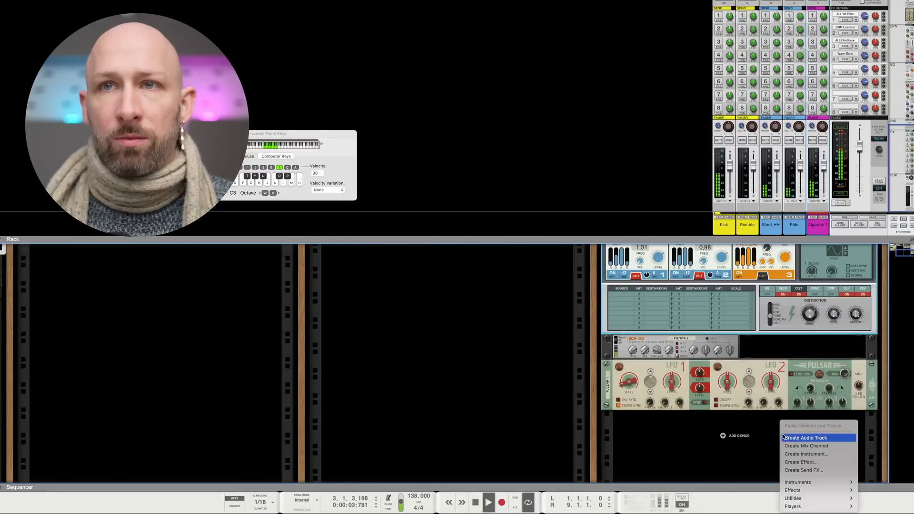
left_click(745, 421)
scroll(745, 421, "up", 10)
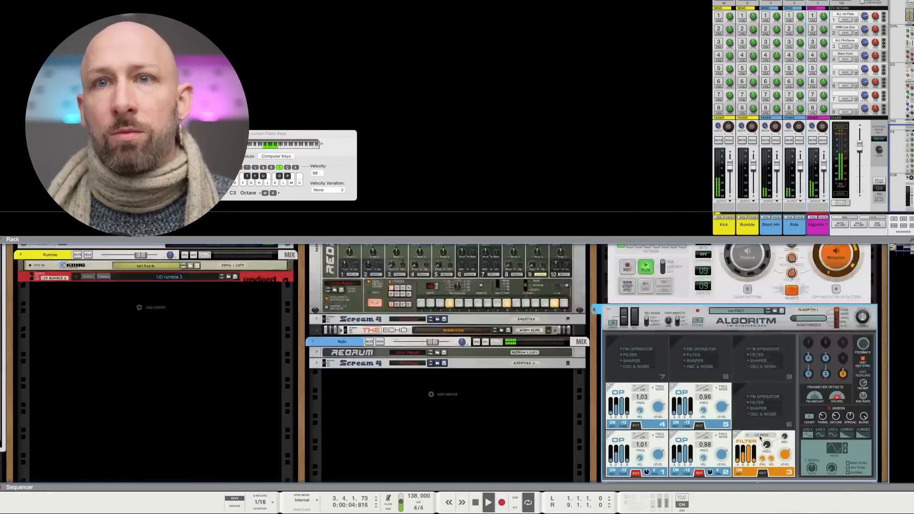
scroll(735, 431, "down", 5)
scroll(733, 433, "up", 5)
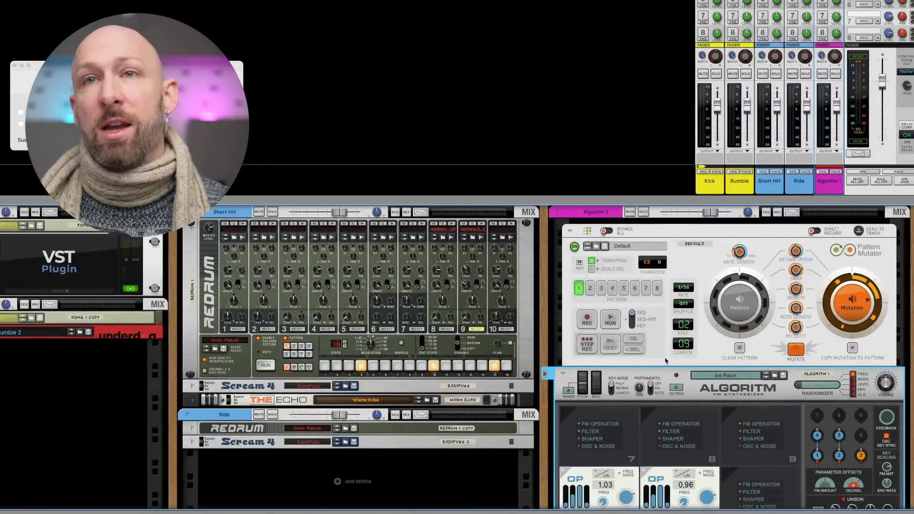
Fold the Algoritm and the Pattern Mutator, and insert an LFOTool effect directly after the Algoritm
left_click(562, 374)
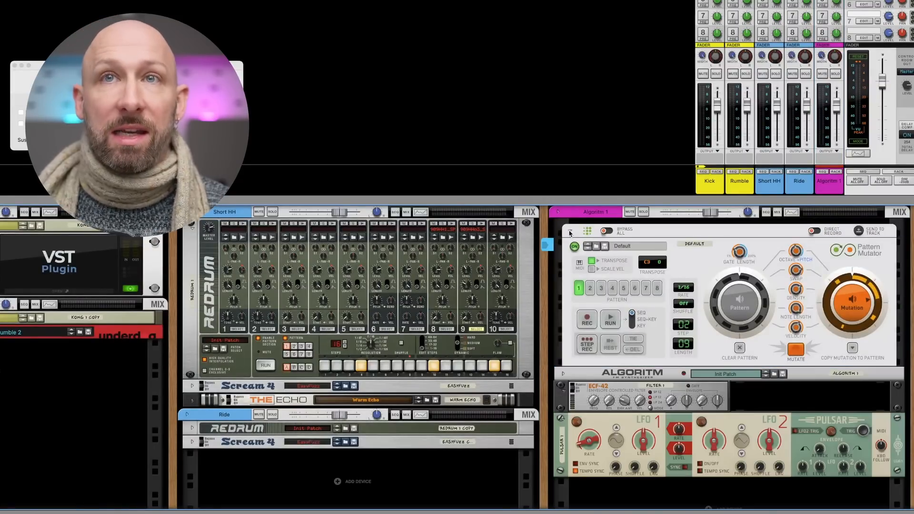
left_click(570, 232)
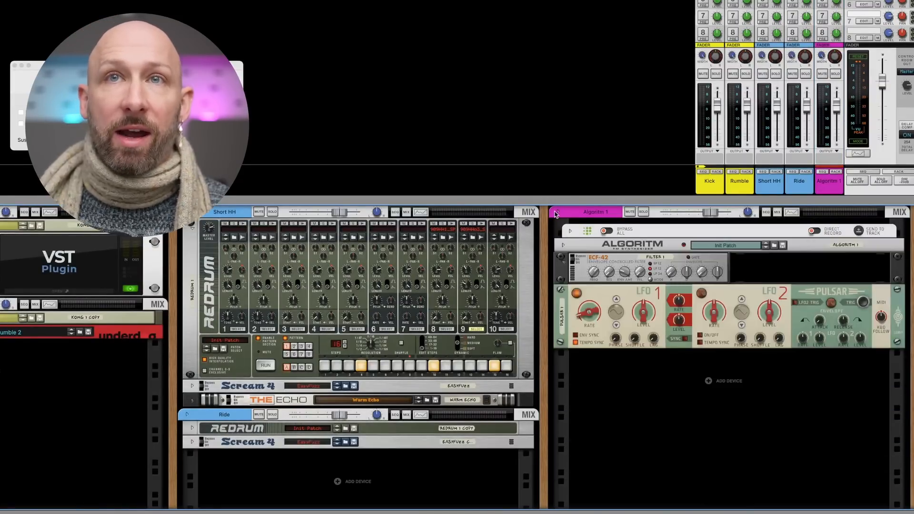
left_click(656, 244)
right_click(650, 243)
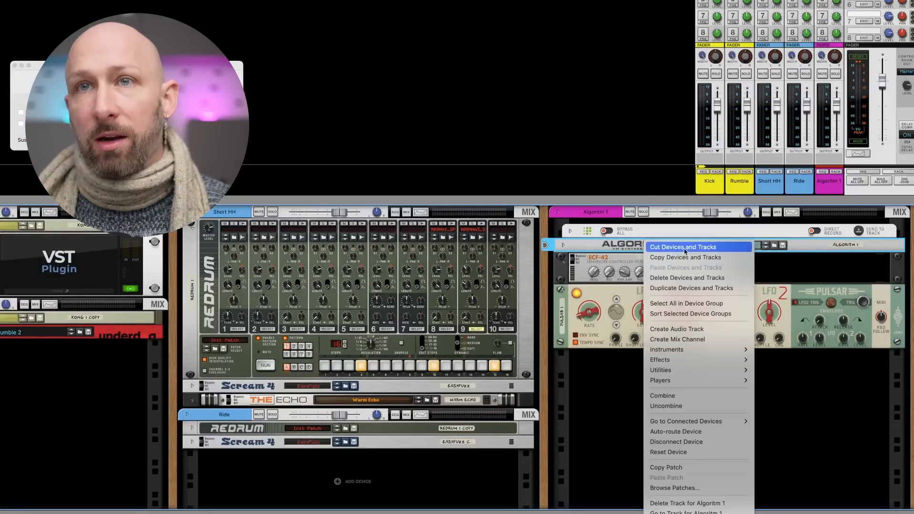
mouse_move(720, 362)
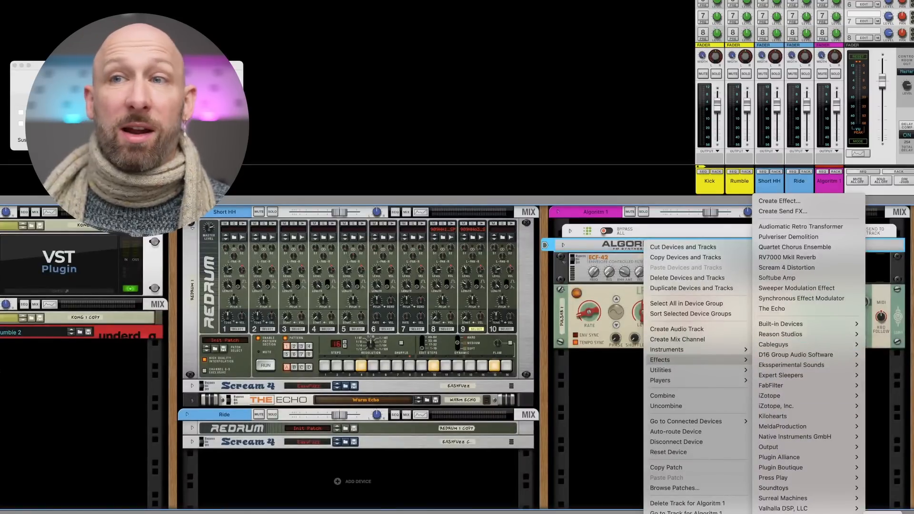
left_click(882, 513)
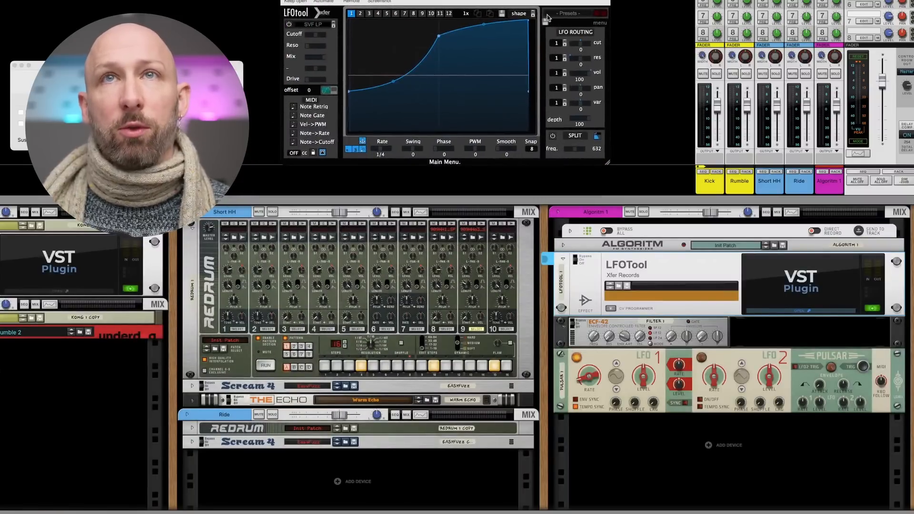
During playback, move LFOTool's peak point earlier so the curve falls at its end, and reduce the volume LFO amount
key("space")
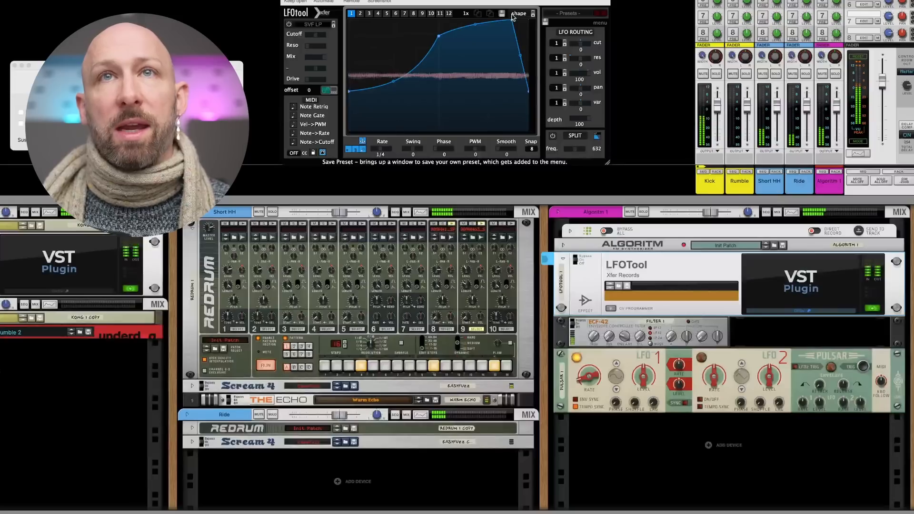
left_click_drag(525, 20, 513, 20)
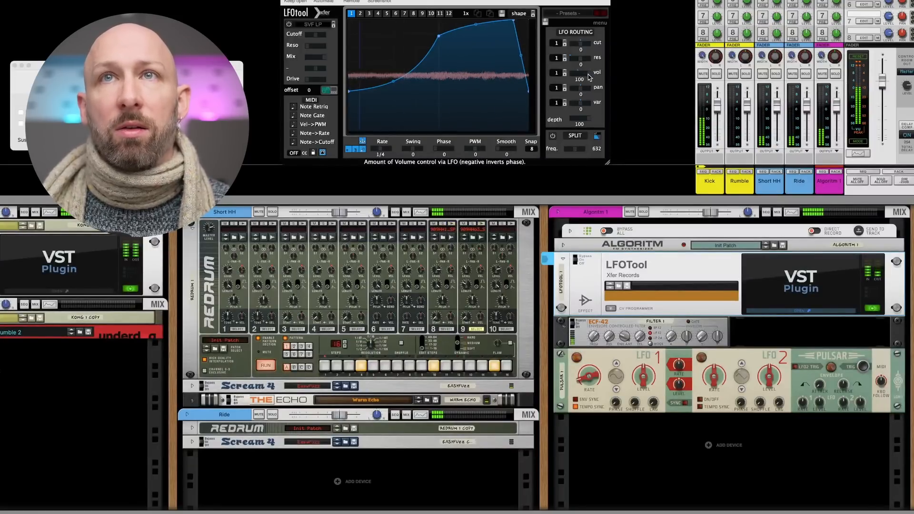
left_click_drag(578, 72, 572, 80)
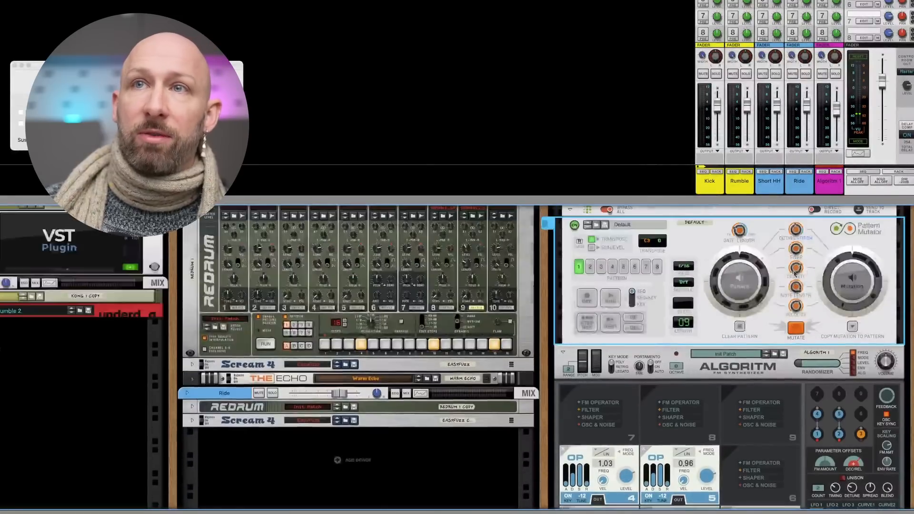
Transpose all notes in the Algoritm clip down one octave so the lowest notes sit on C1, and play the result
scroll(834, 284, "down", 1)
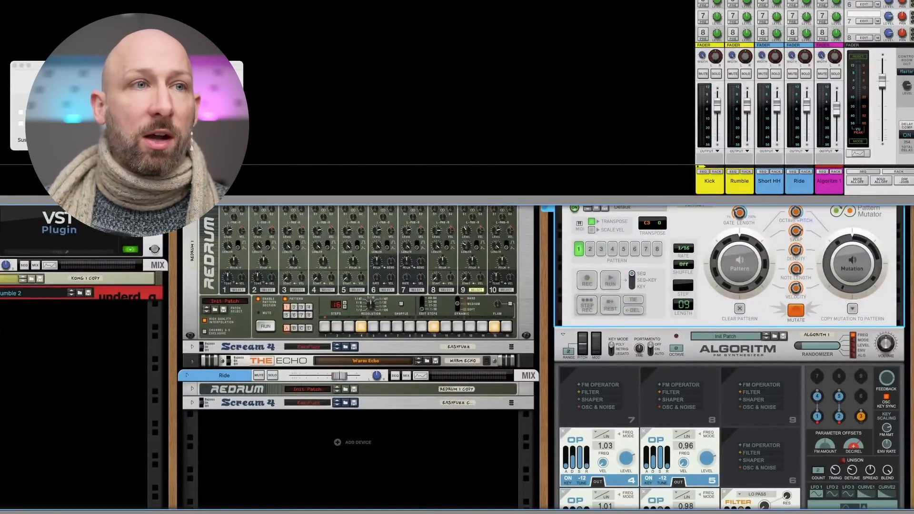
scroll(230, 425, "down", 1)
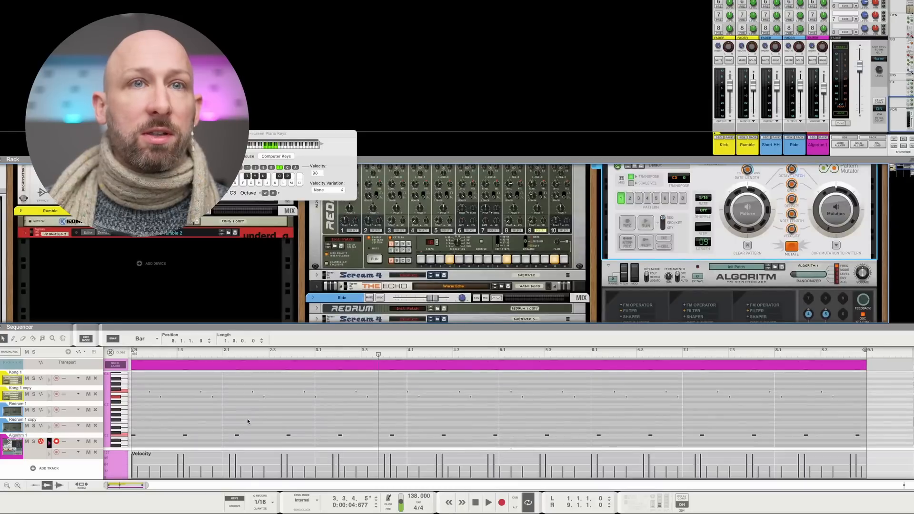
left_click(367, 409)
double_click(358, 371)
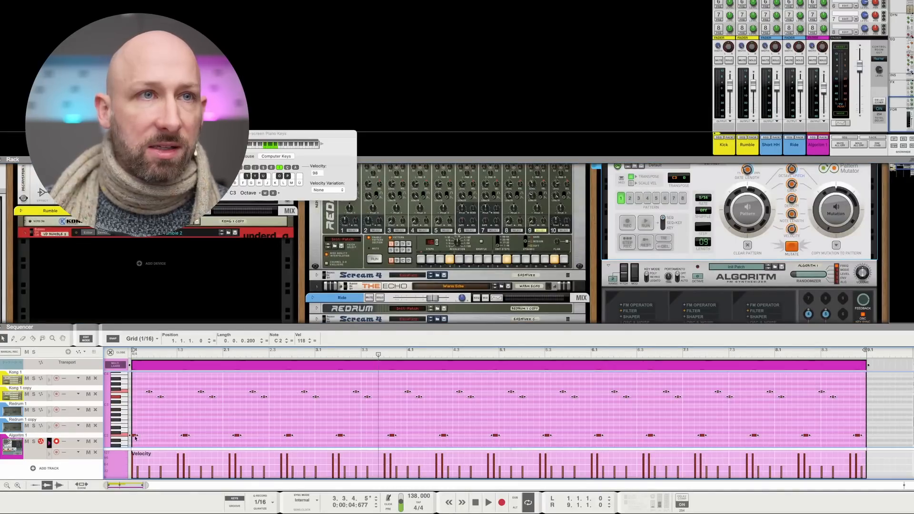
scroll(135, 404, "down", 2)
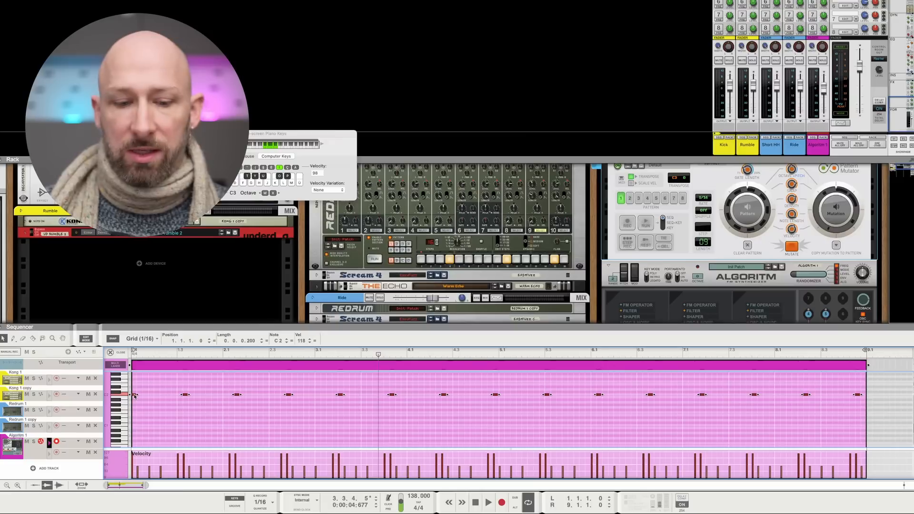
left_click_drag(135, 397, 134, 427)
key("space")
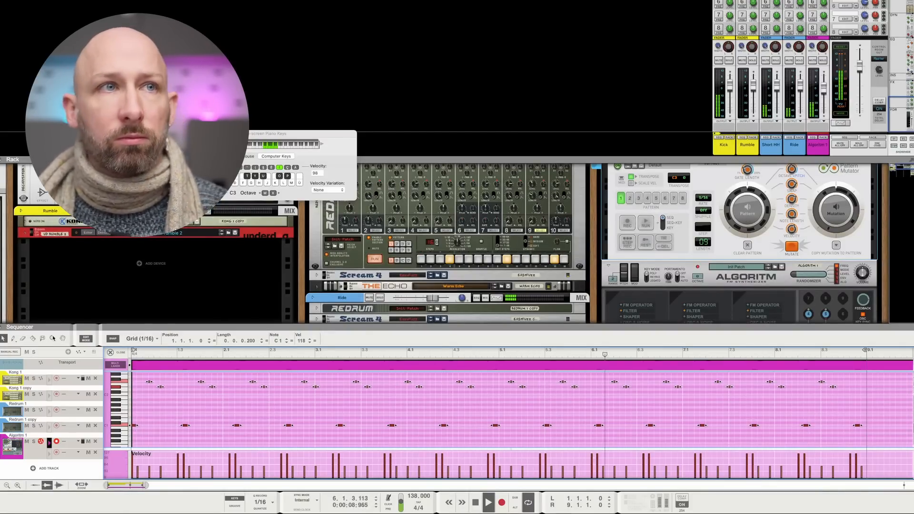
Set the Algoritm's Decay/Release Offset to -18.8 % while the groove plays
left_click(0, 328)
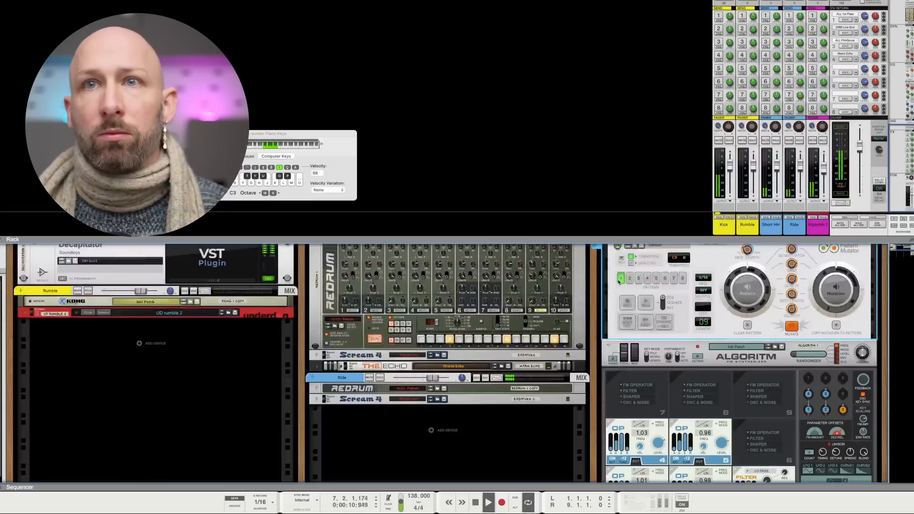
scroll(736, 368, "down", 5)
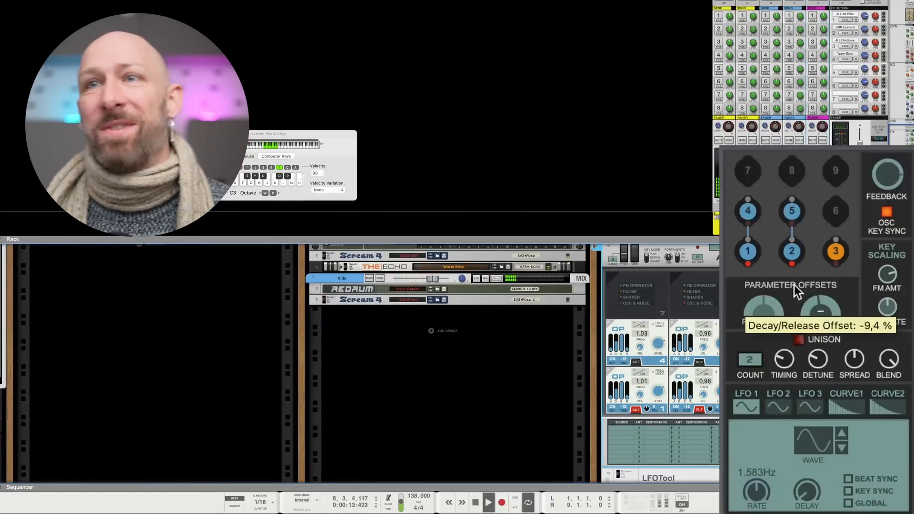
mouse_move(817, 308)
left_mouse_down()
mouse_move(830, 279)
mouse_move(830, 316)
mouse_move(824, 300)
mouse_move(821, 321)
left_mouse_up()
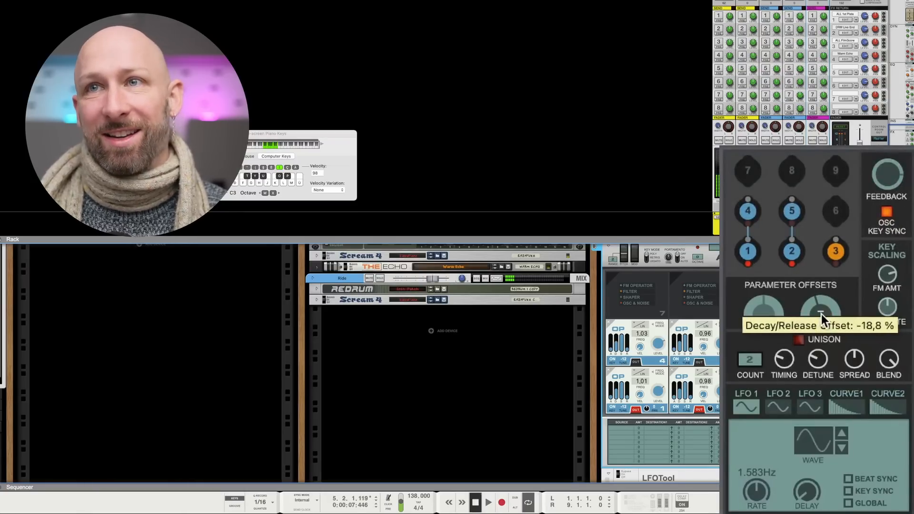
Create an automation lane for the Algoritm's Decay/Release Offset and draw a rising ramp across bar 8
right_click(821, 314)
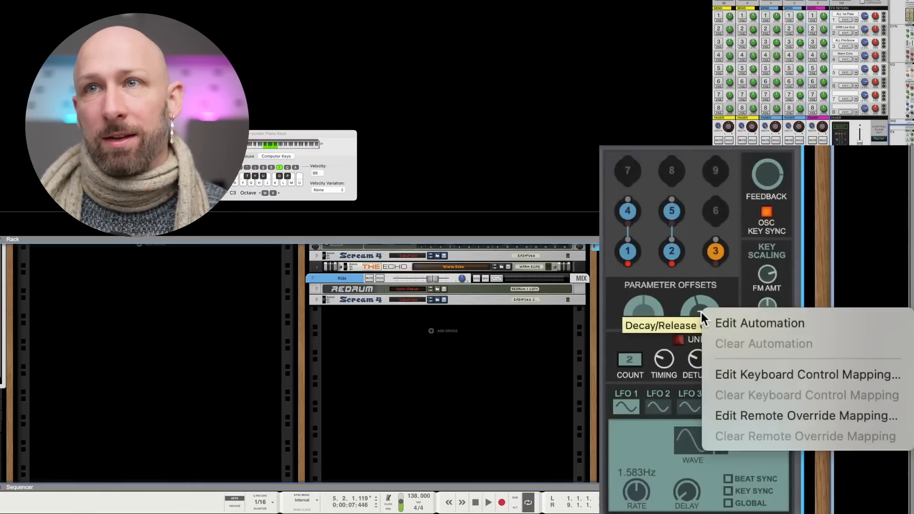
left_click(765, 327)
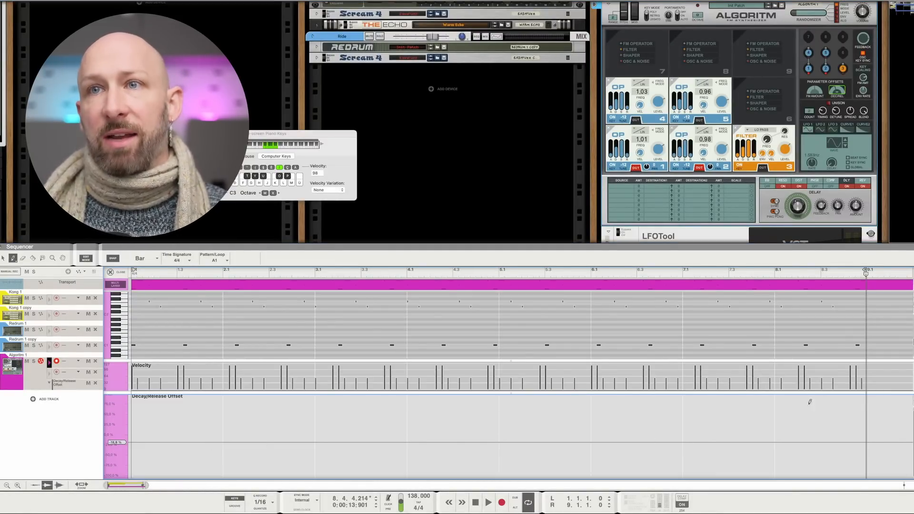
left_click_drag(776, 440, 816, 424)
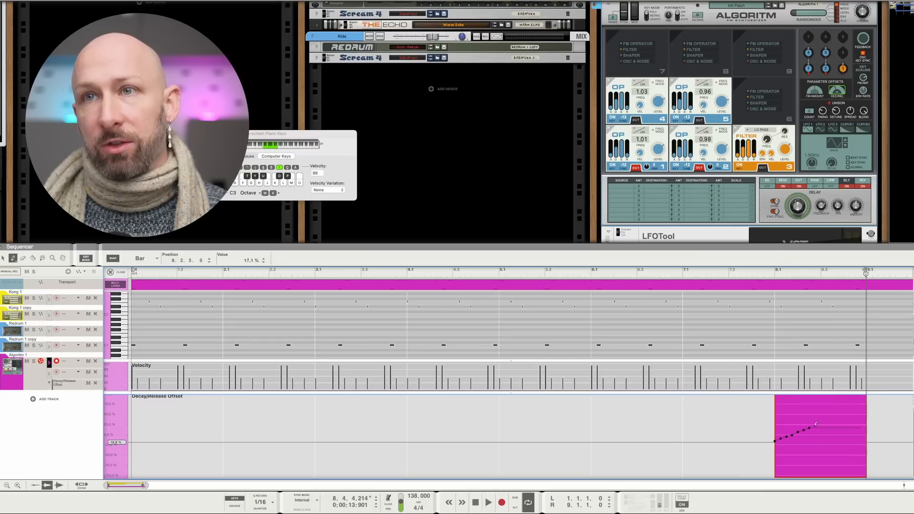
left_click_drag(867, 406, 867, 405)
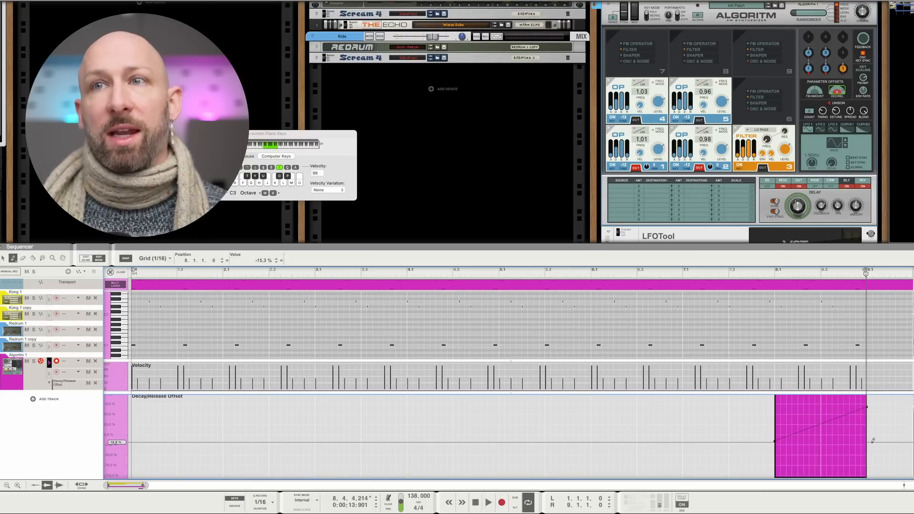
Play from the start and draw a rising and falling Decay/Release Offset automation curve from bar 1 to bar 9
left_click_drag(329, 272, 132, 273)
key("space")
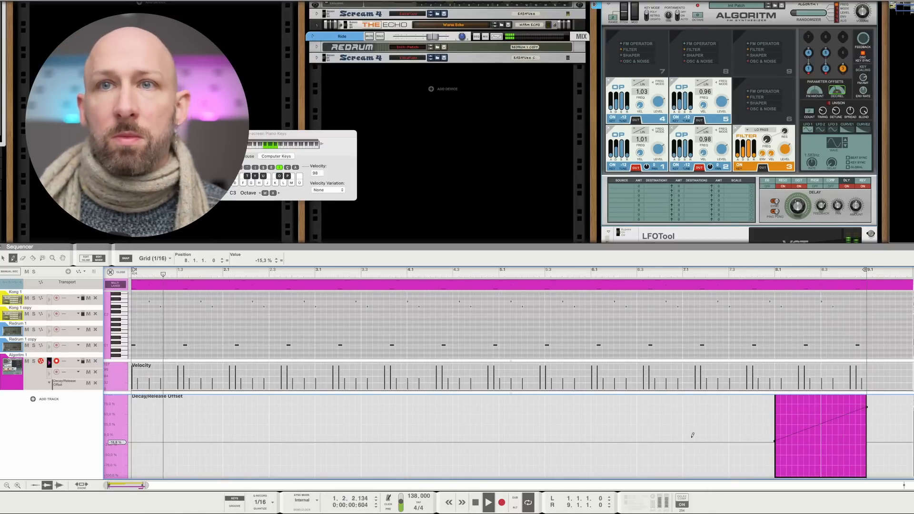
left_click_drag(637, 442, 867, 406)
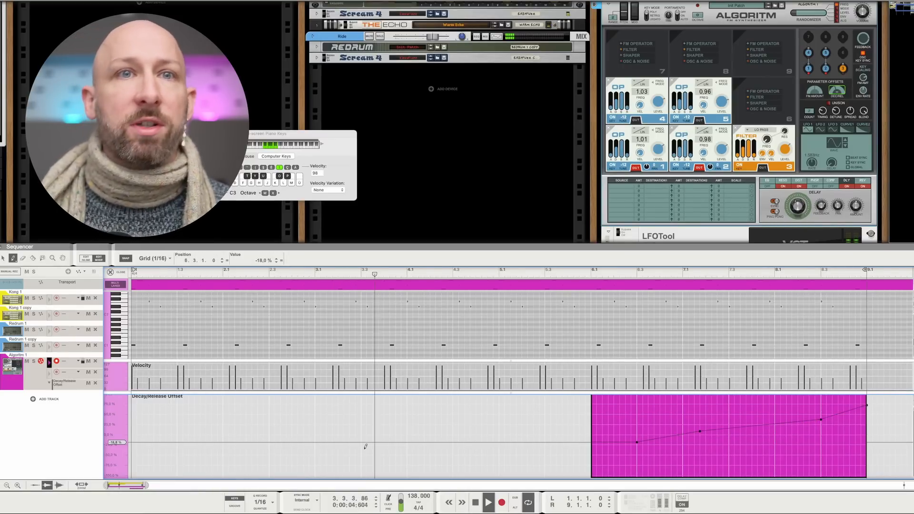
mouse_move(194, 442)
left_mouse_down()
mouse_move(261, 422)
mouse_move(434, 447)
mouse_move(535, 430)
mouse_move(639, 435)
mouse_move(774, 423)
mouse_move(866, 405)
left_mouse_up()
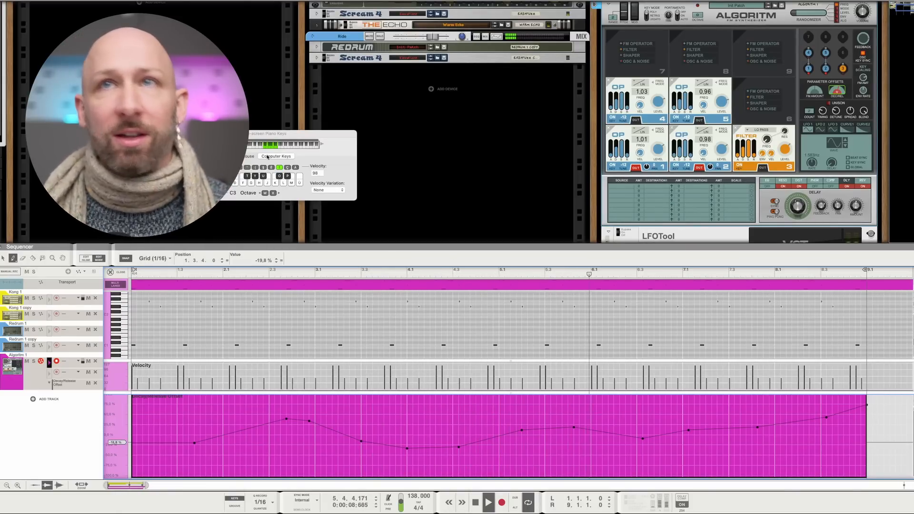
Duplicate the Short HH channel with all its devices and rename the copy Long HH
scroll(480, 180, "down", 5)
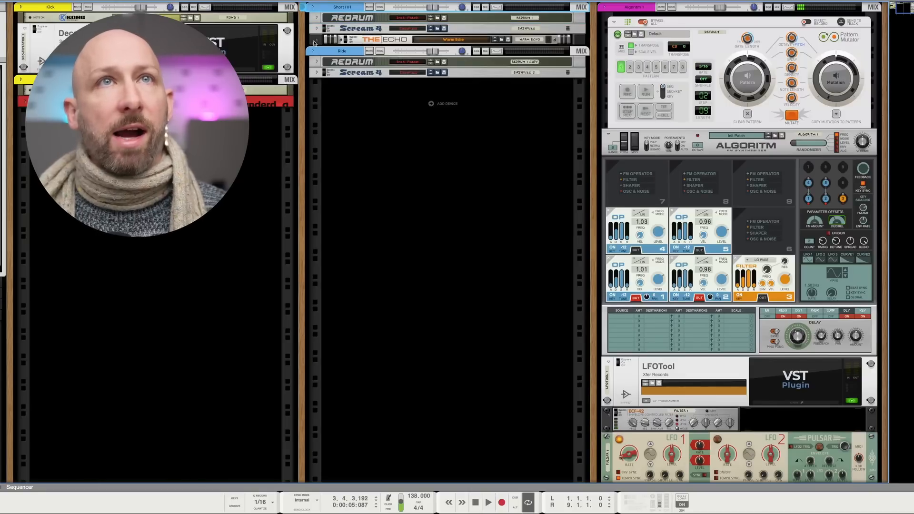
left_click(312, 43)
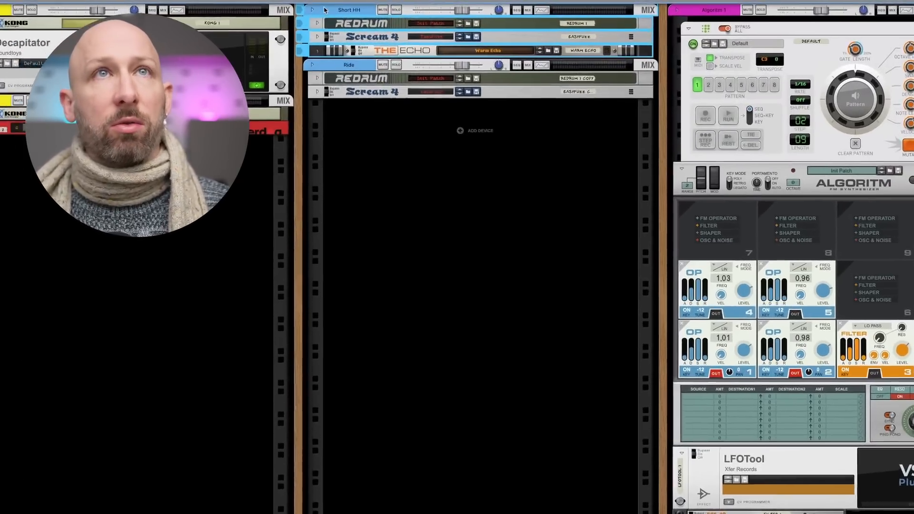
right_click(322, 5)
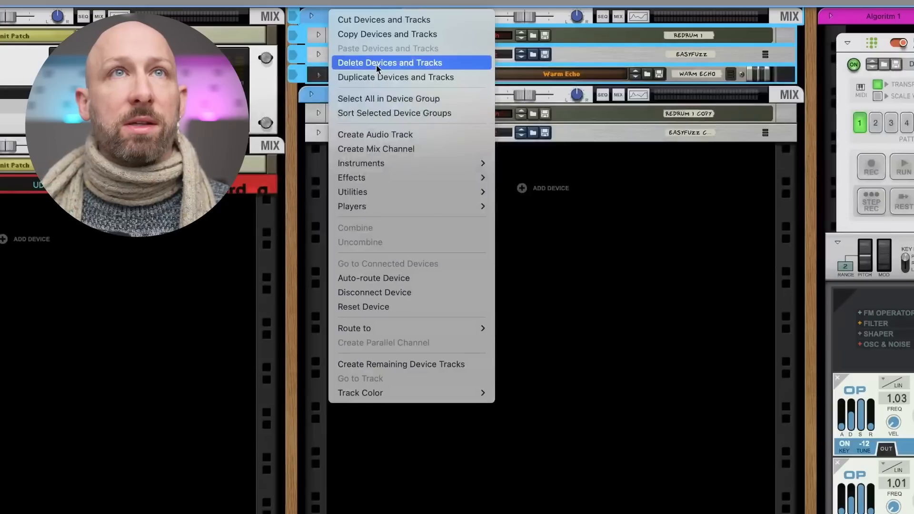
left_click(377, 74)
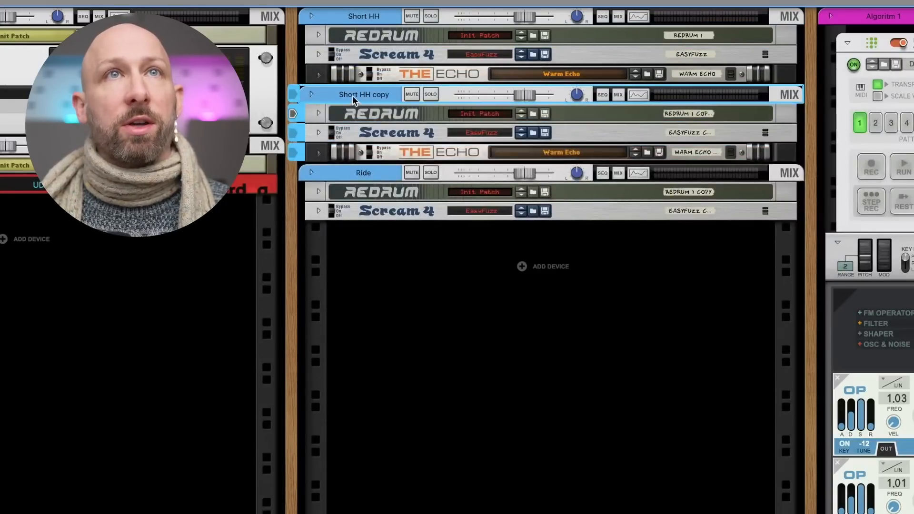
double_click(353, 95)
type("Long HH")
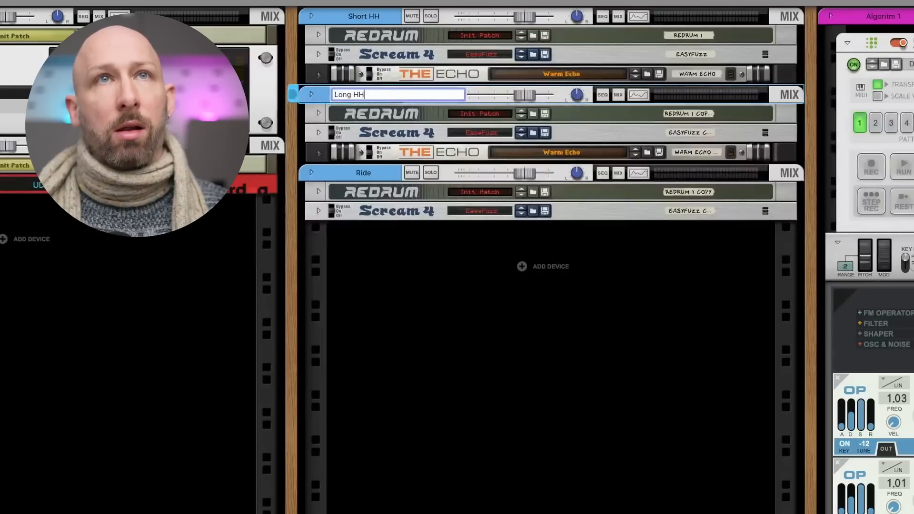
key("Return")
Mute the Short HH and Ride channels, then unfold and solo Long HH
left_click(411, 15)
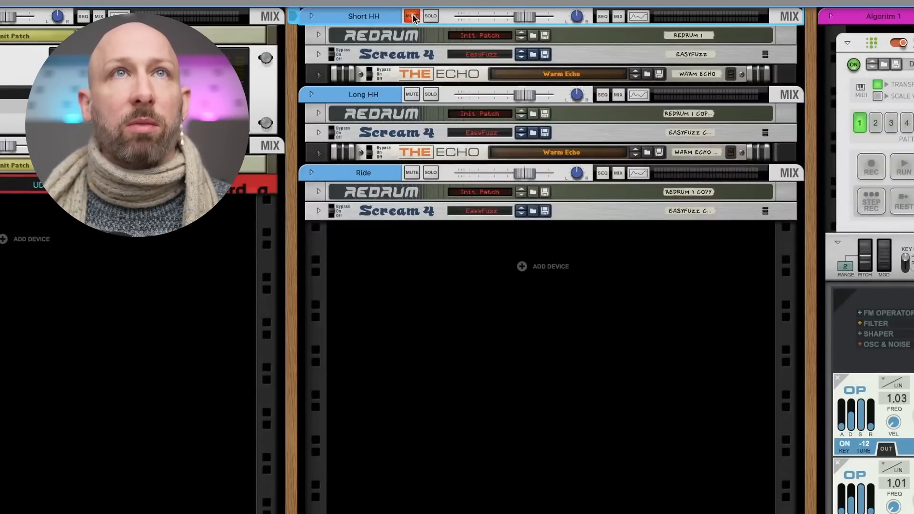
left_click(412, 173)
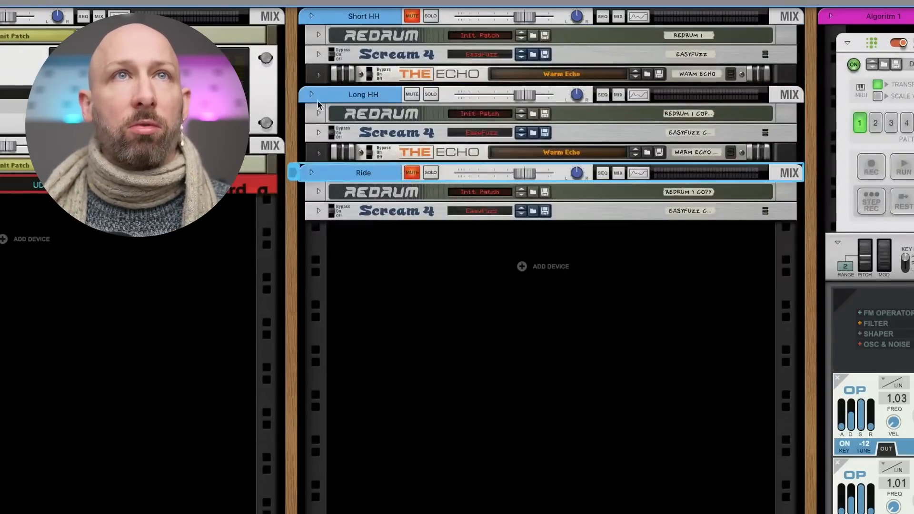
left_click(312, 95)
left_click(432, 94)
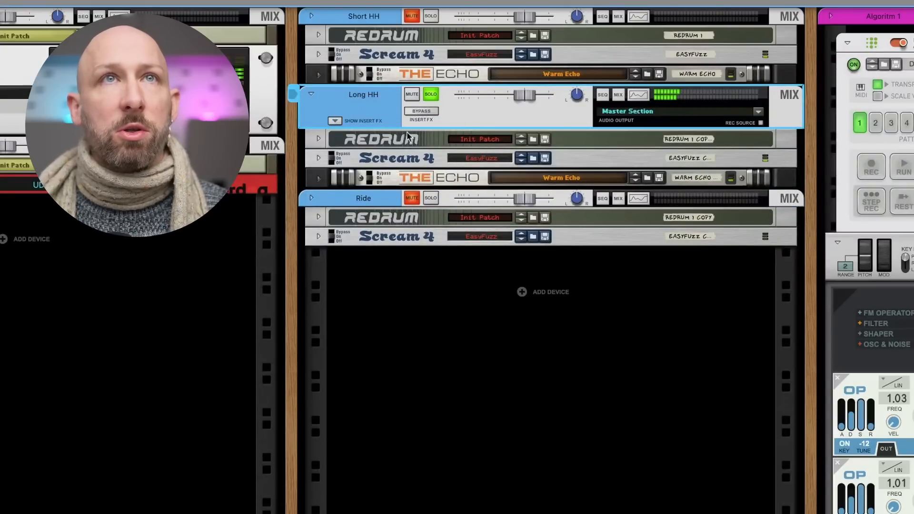
Mute drum 8 in the Long HH Redrum and program drum 9 on steps 3, 7, 11 and 15
left_click(318, 139)
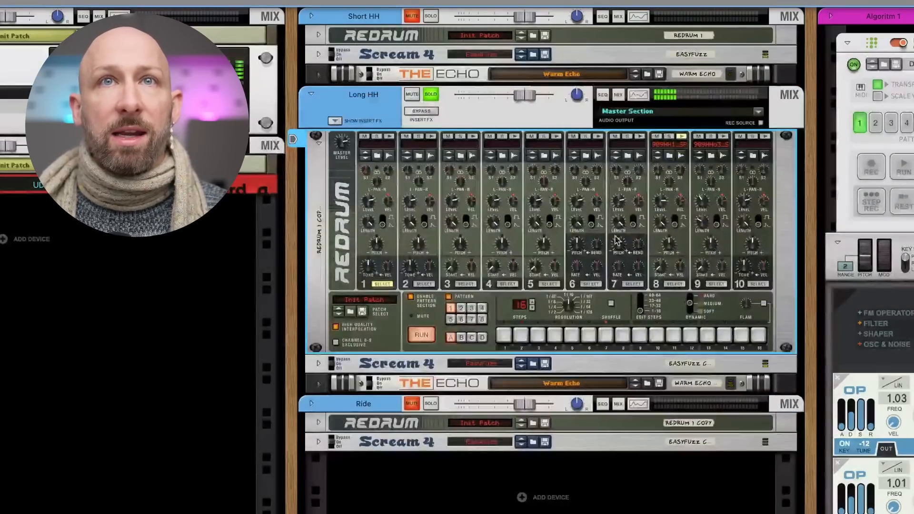
left_click(657, 136)
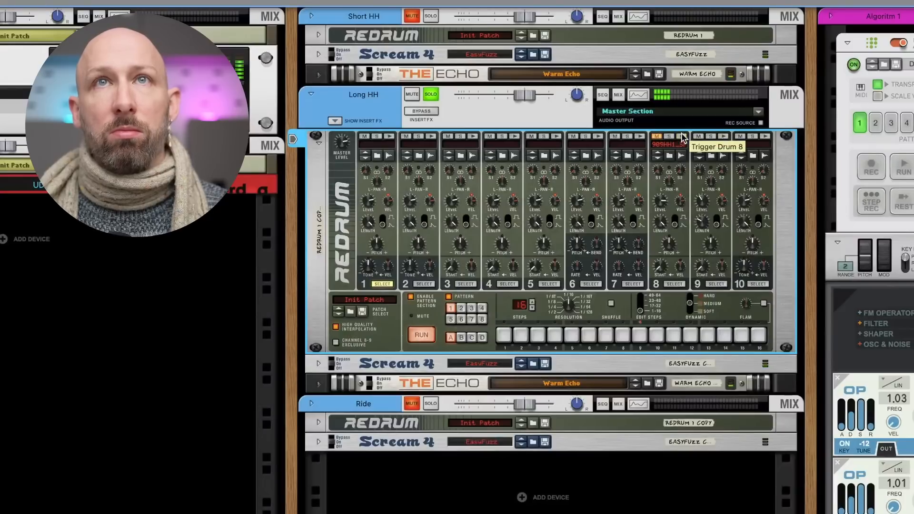
left_click(717, 284)
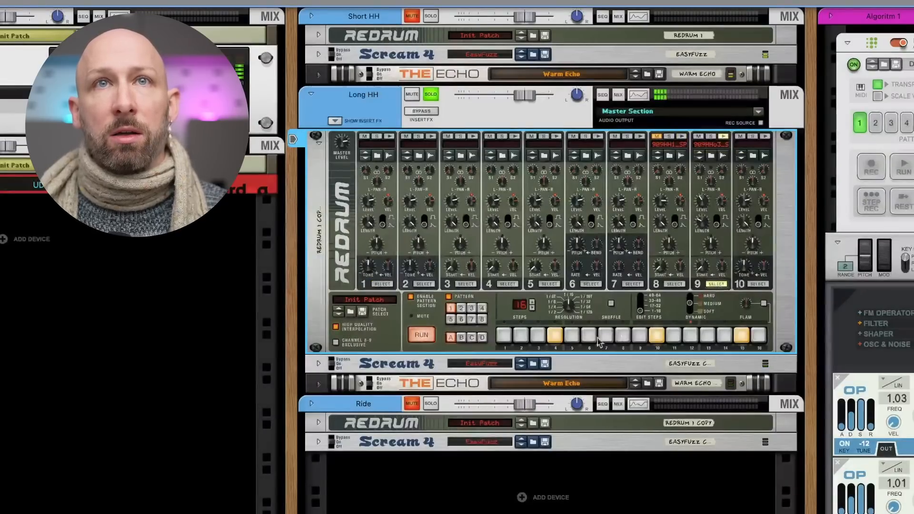
left_click(555, 336)
left_click(538, 335)
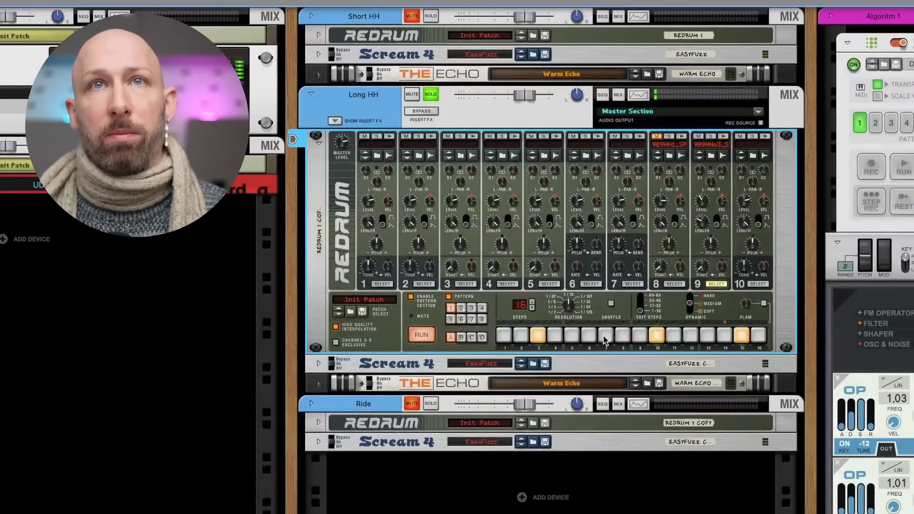
left_click(606, 335)
left_click(657, 335)
left_click(676, 336)
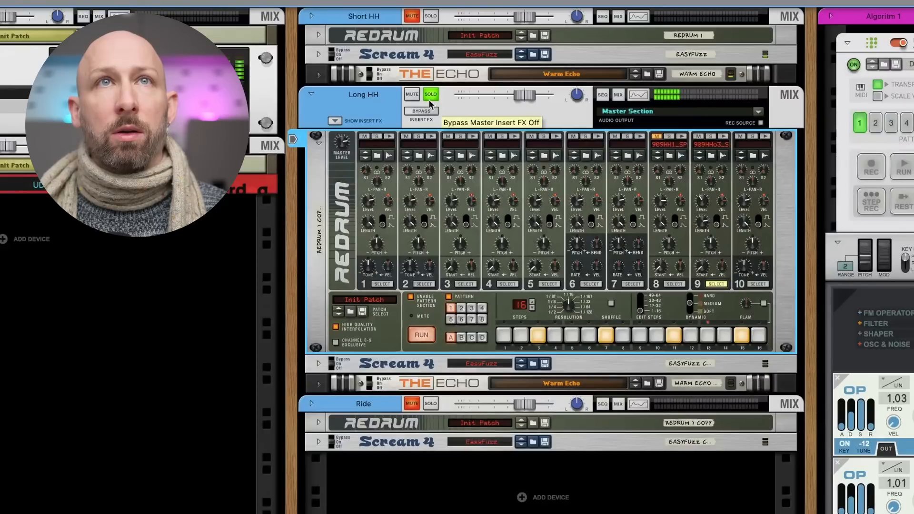
Unmute Short HH and Ride, switching their mutes on and off during playback to compare the groove
left_click(481, 122)
left_click(411, 17)
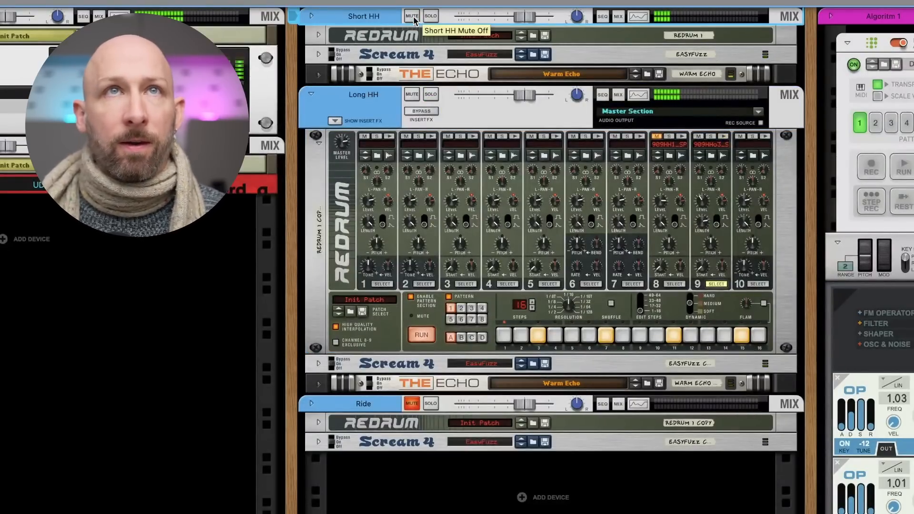
left_click(411, 18)
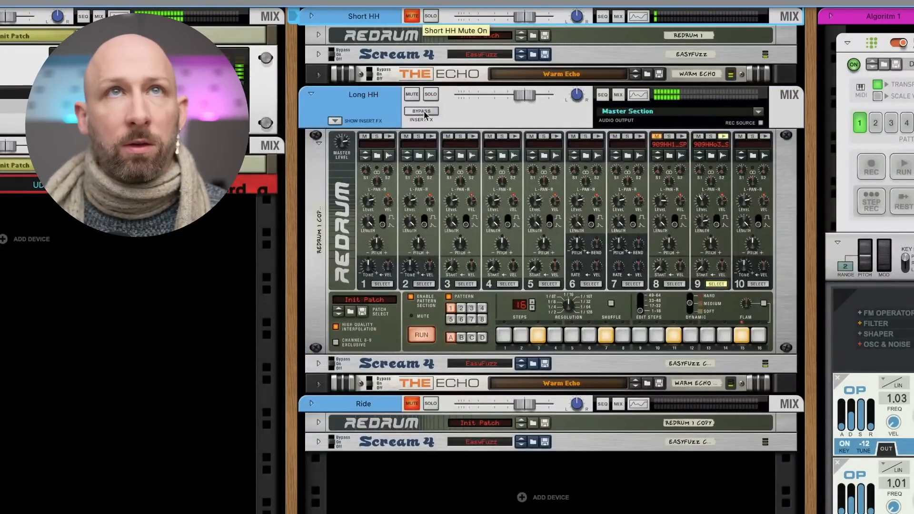
left_click(411, 16)
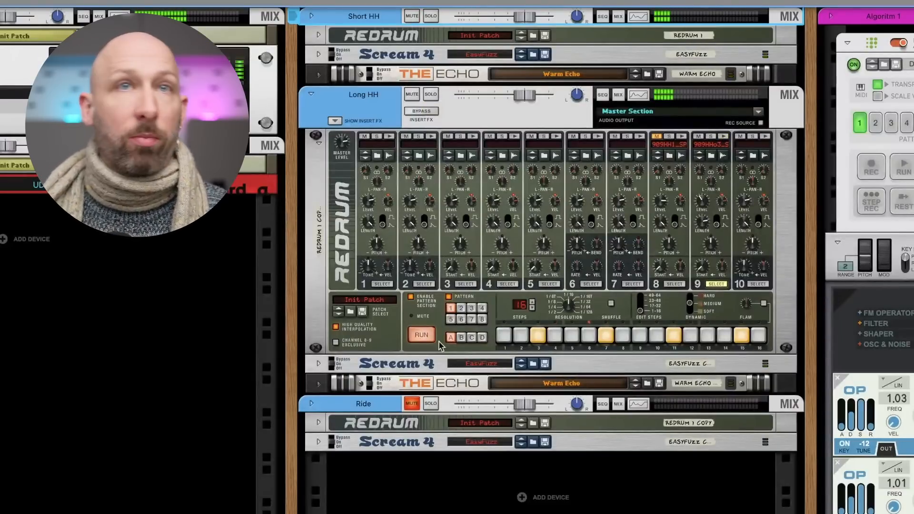
left_click(411, 403)
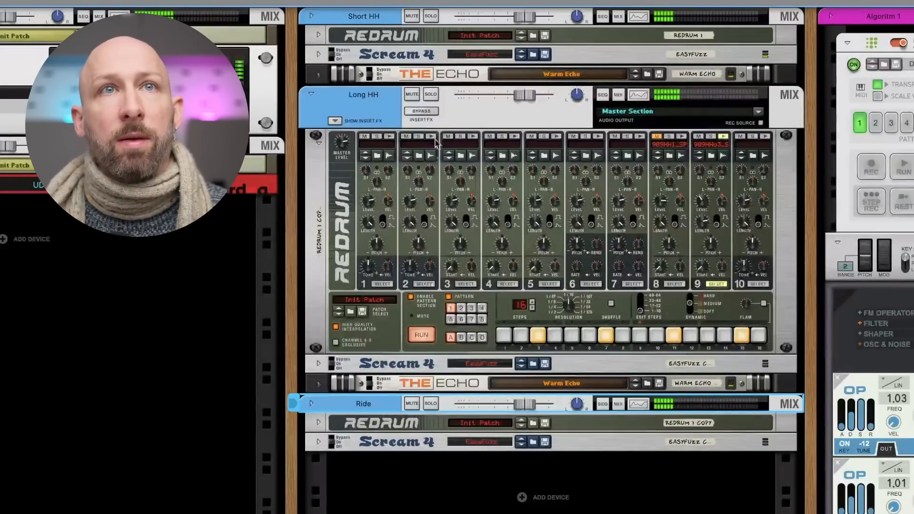
left_click(389, 270)
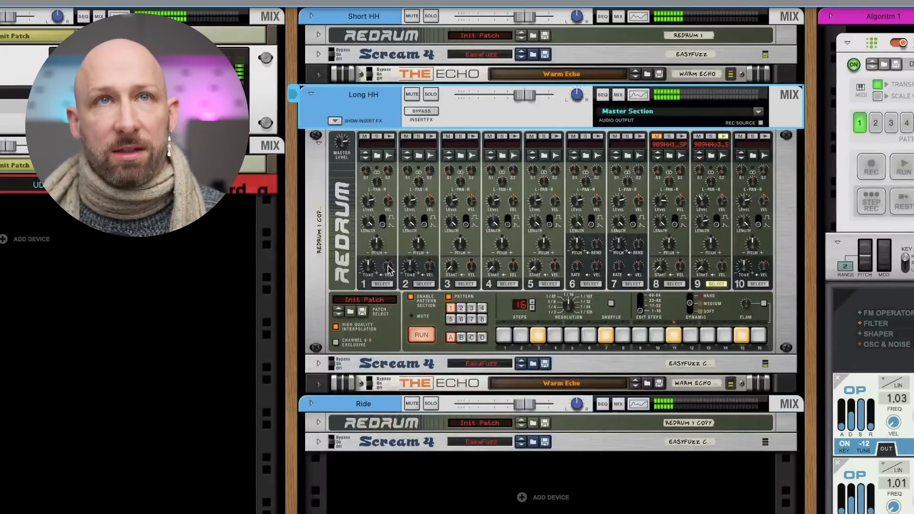
left_click(410, 404)
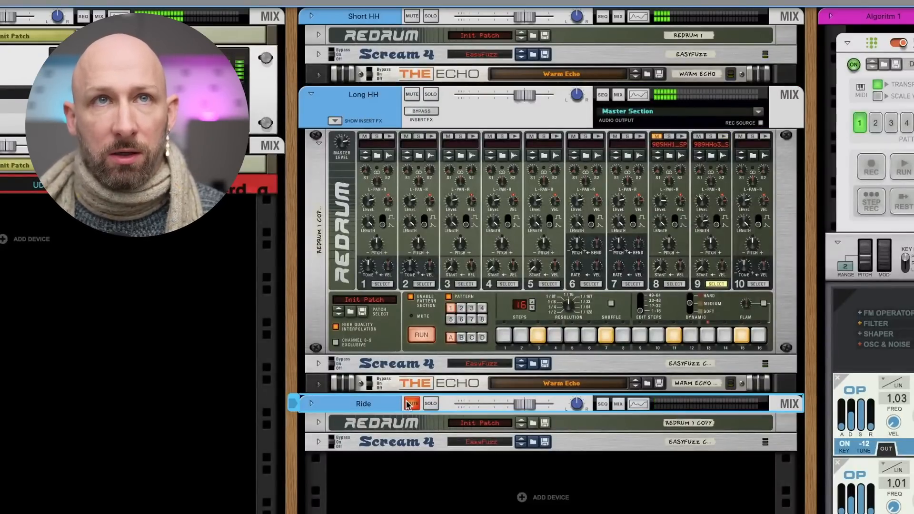
left_click(410, 404)
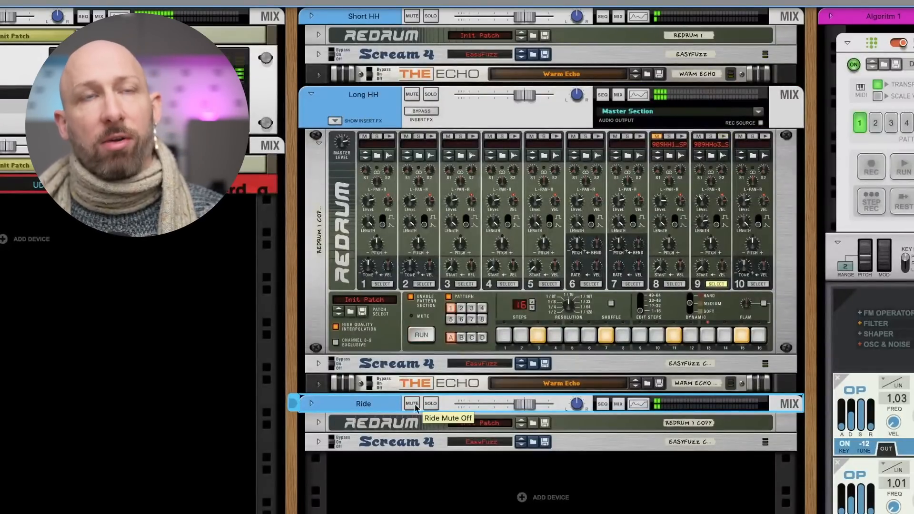
Adjust the level of the soloed Ride channel and add an MClass Equalizer after its Scream 4
left_click(425, 125)
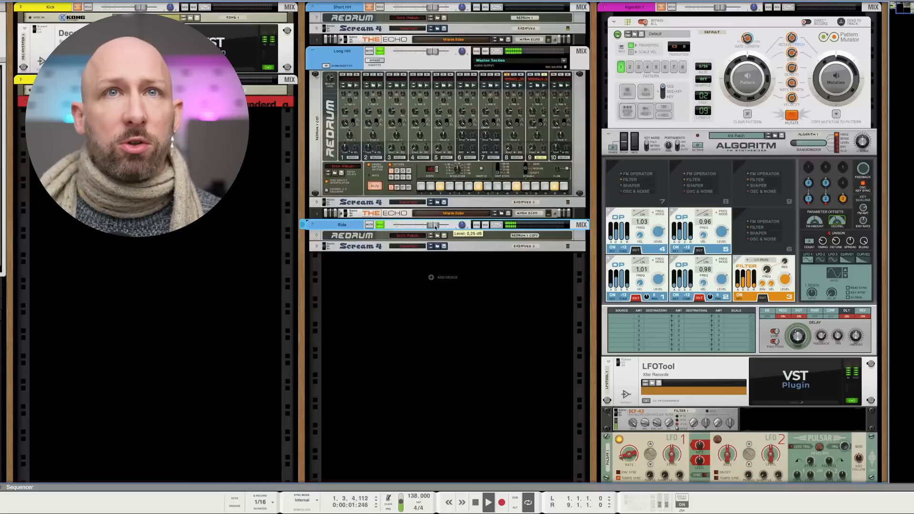
left_click_drag(435, 228, 424, 230)
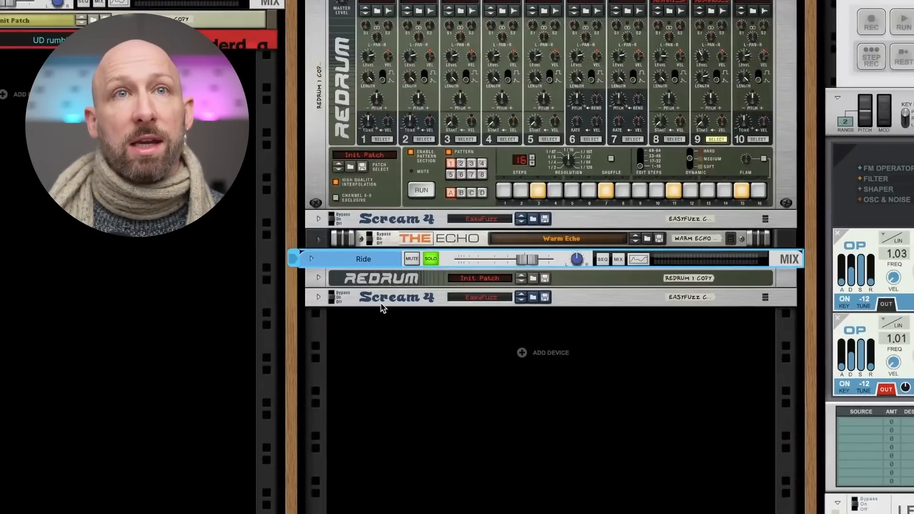
right_click(572, 303)
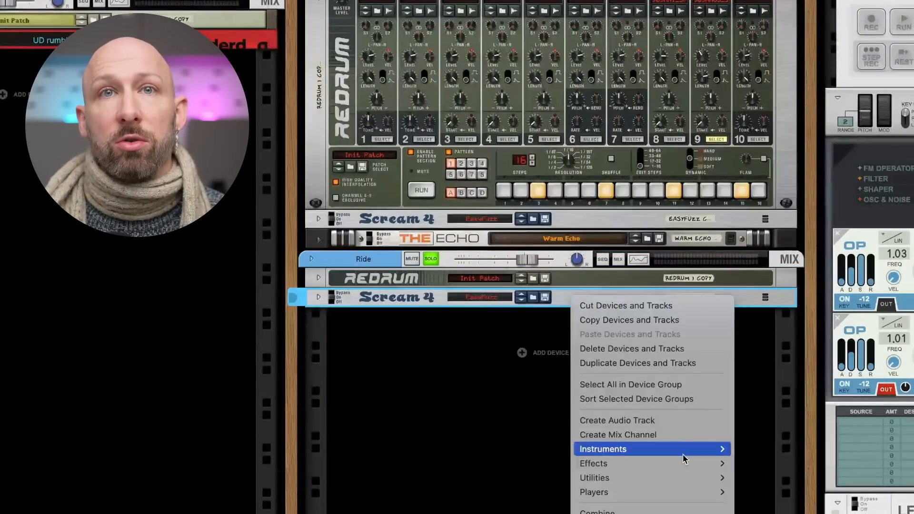
mouse_move(685, 462)
mouse_move(812, 459)
left_click(907, 429)
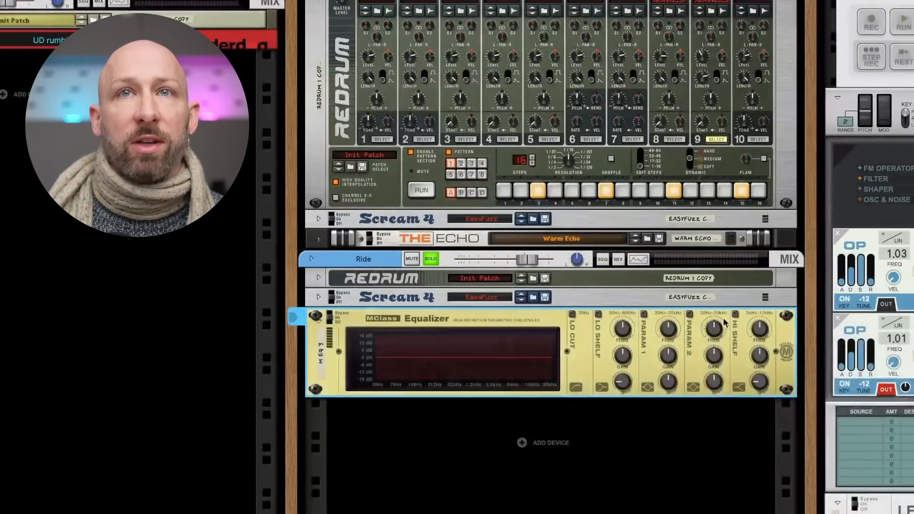
Enable the Ride equalizer's hi shelf with 16.0 dB gain and compare the sound with the equalizer bypassed
left_click(735, 314)
mouse_move(761, 356)
left_mouse_down()
mouse_move(765, 315)
mouse_move(764, 355)
left_mouse_up()
key("space")
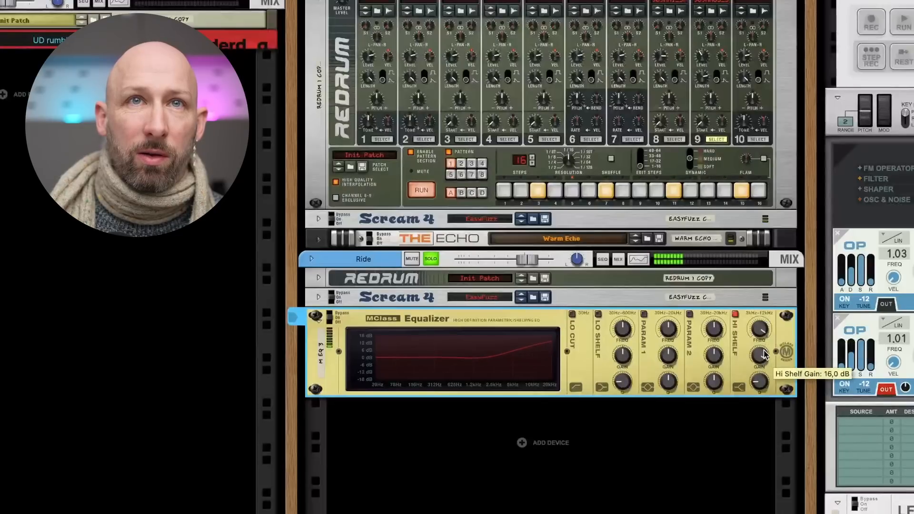
left_click(330, 319)
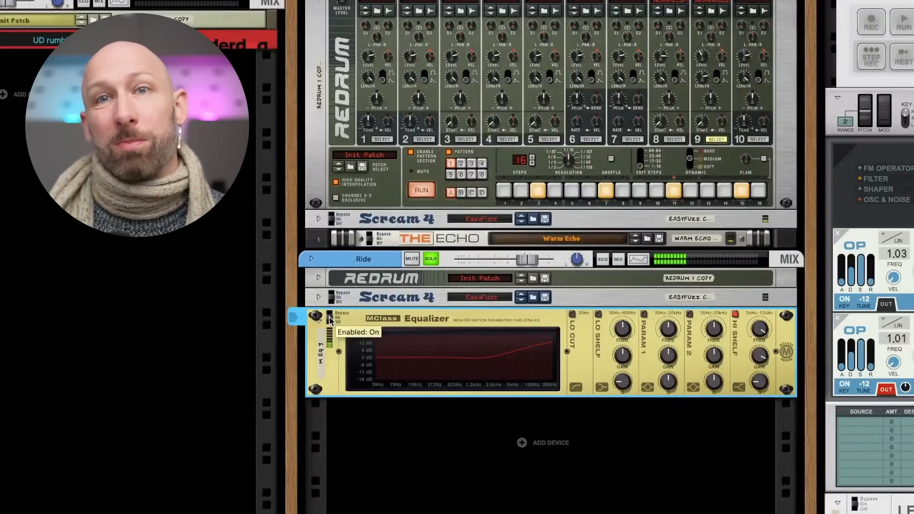
left_click(330, 319)
left_click(329, 319)
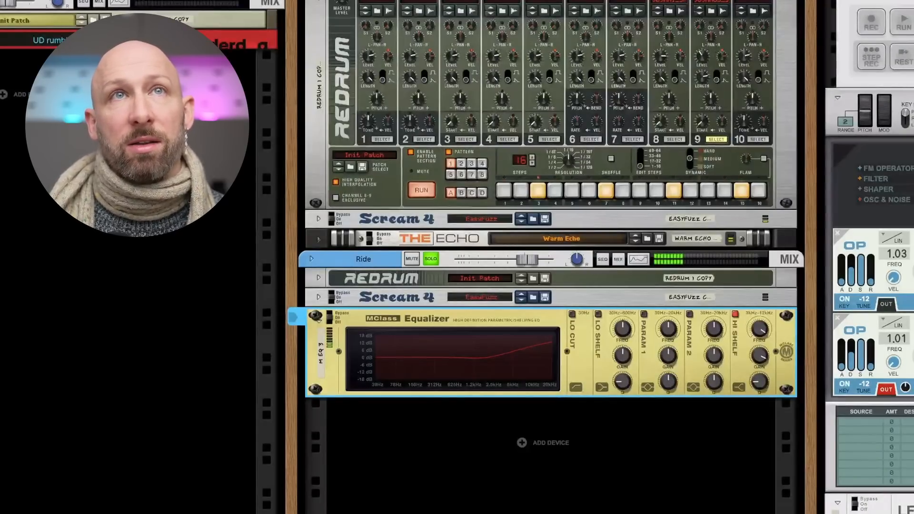
Lower the Ride's level to about -3.3 dB, toggle its solo to check the balance, and stop playback
left_click(429, 257)
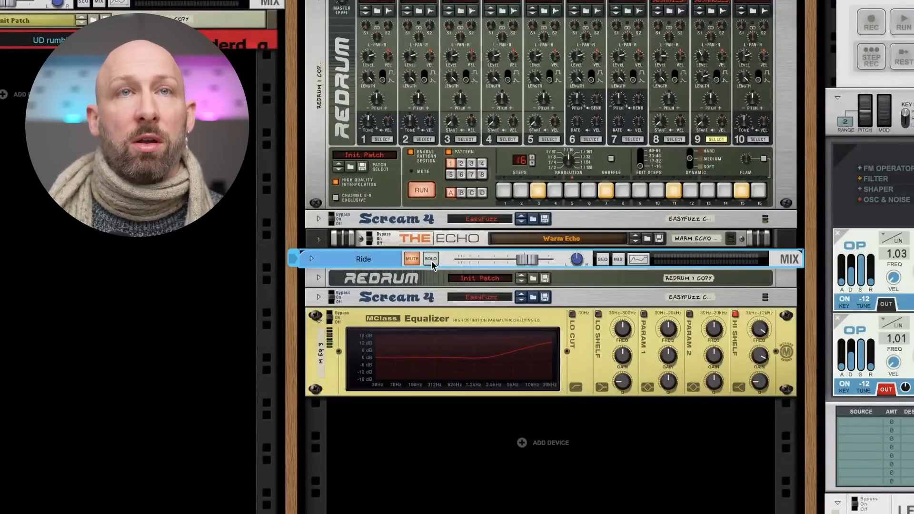
left_click(431, 260)
mouse_move(519, 263)
left_mouse_down()
mouse_move(495, 262)
mouse_move(510, 263)
left_mouse_up()
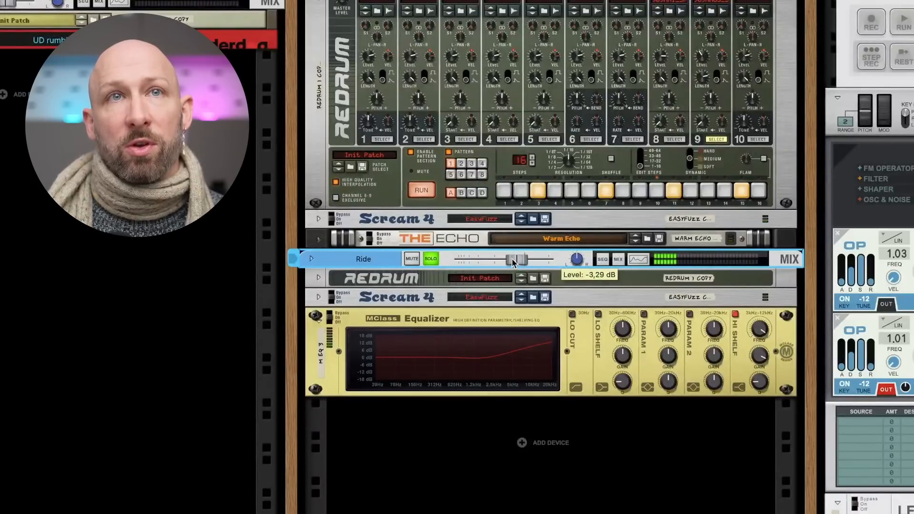
left_click(431, 259)
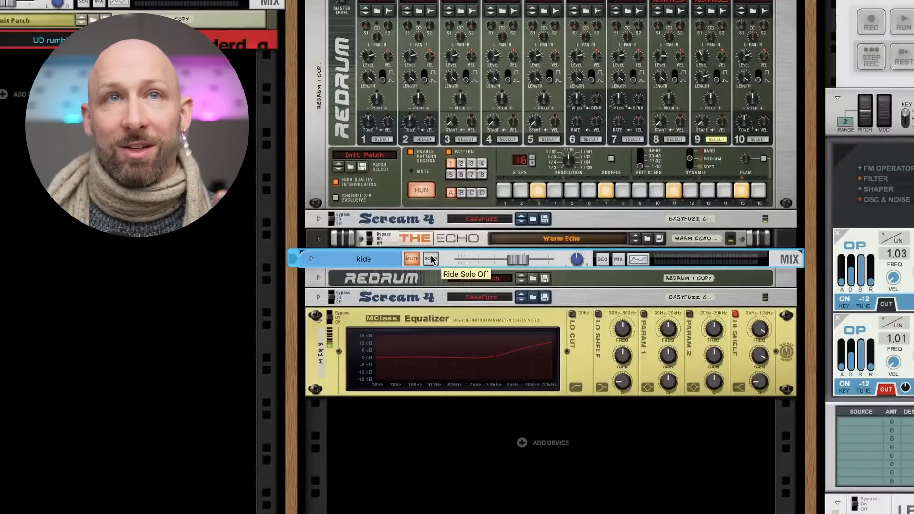
left_click(431, 260)
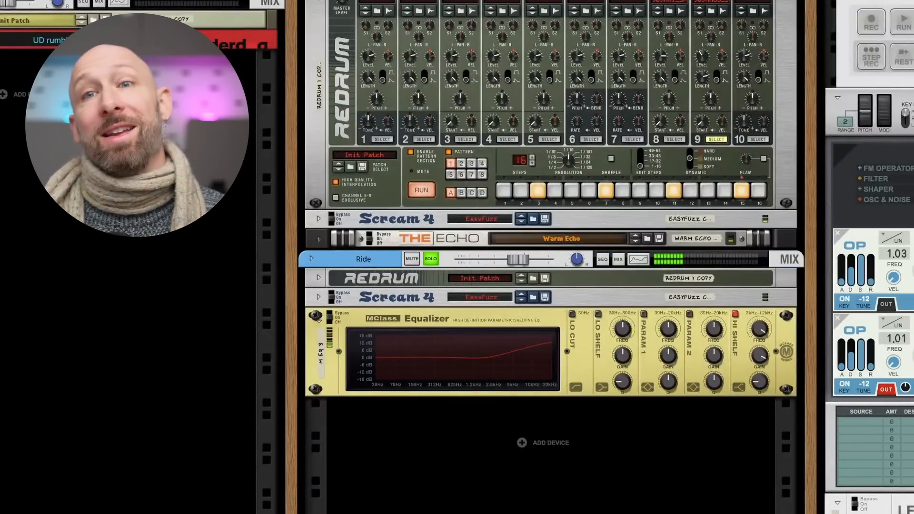
key("space")
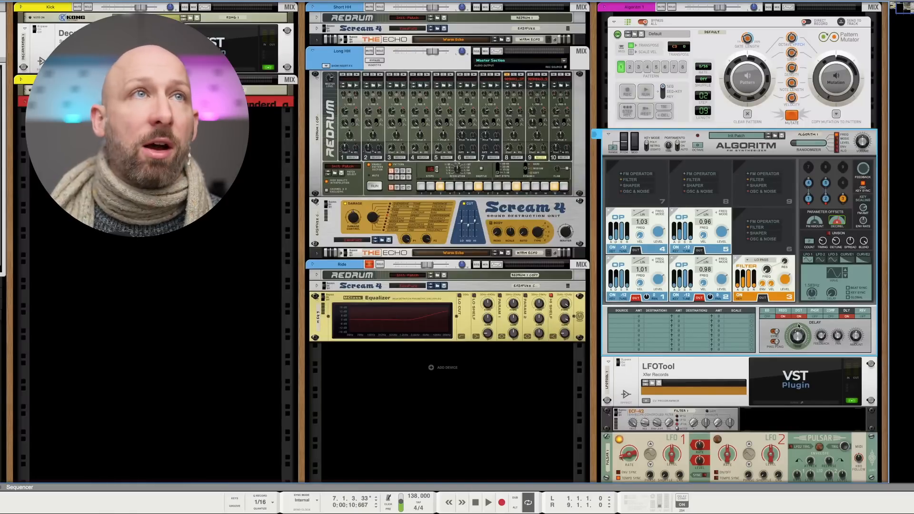
Fold the Master Section in the rack and show the main mixer above it
left_click_drag(910, 7, 901, 7)
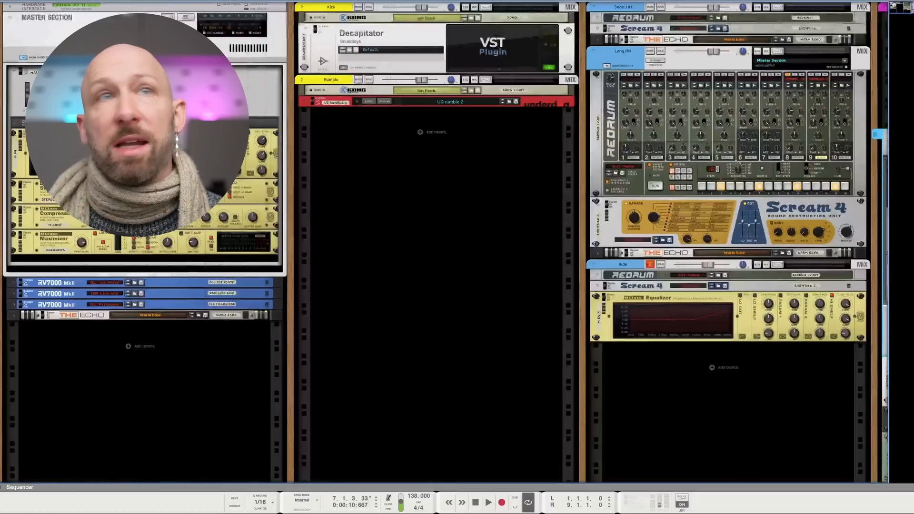
left_click(10, 17)
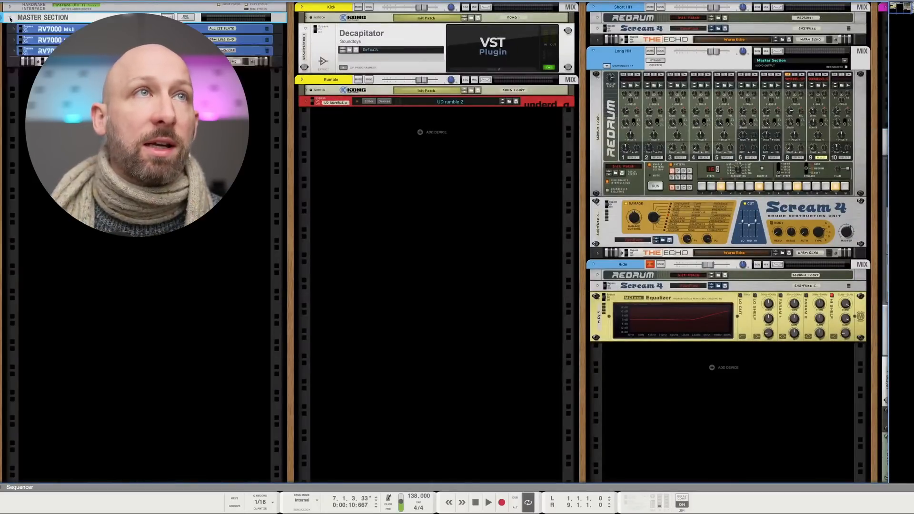
key("F5")
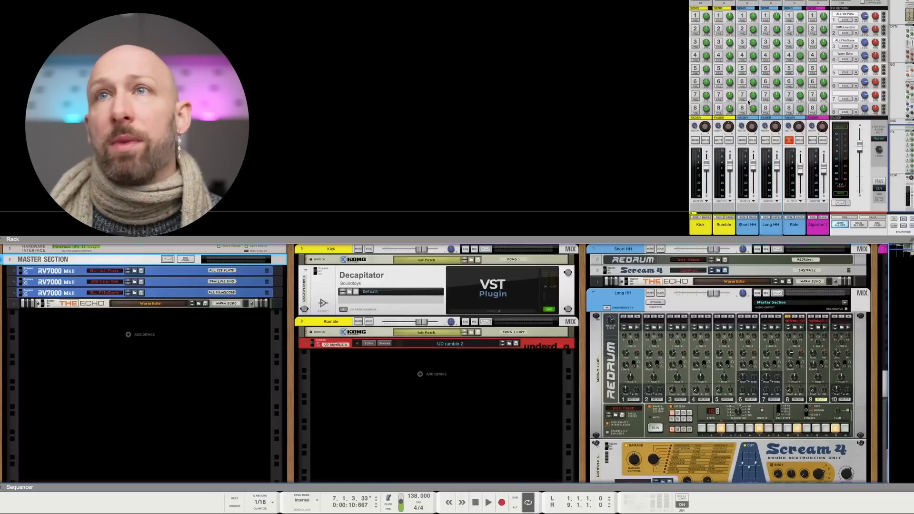
Replace the three RV7000 reverbs and The Echo under the Master Section with a ValhallaRoom reverb and close its plugin window
scroll(732, 59, "up", 5)
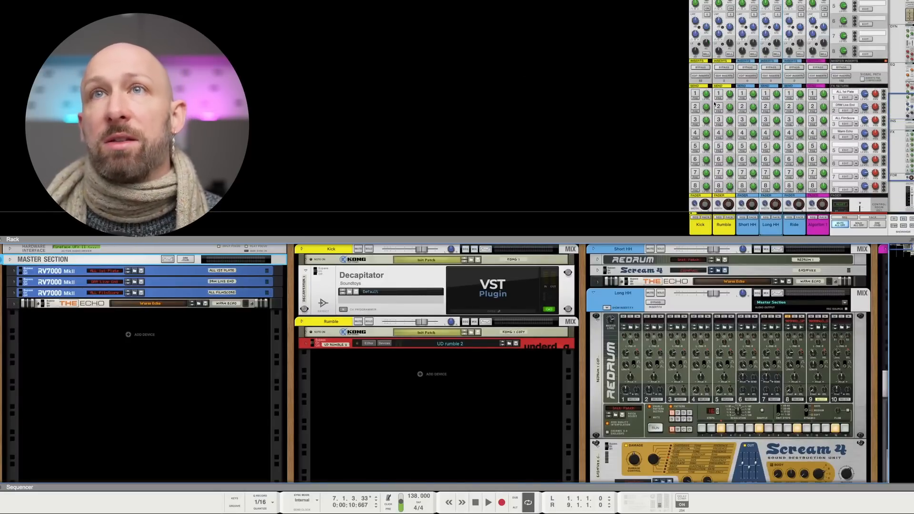
left_click(153, 270)
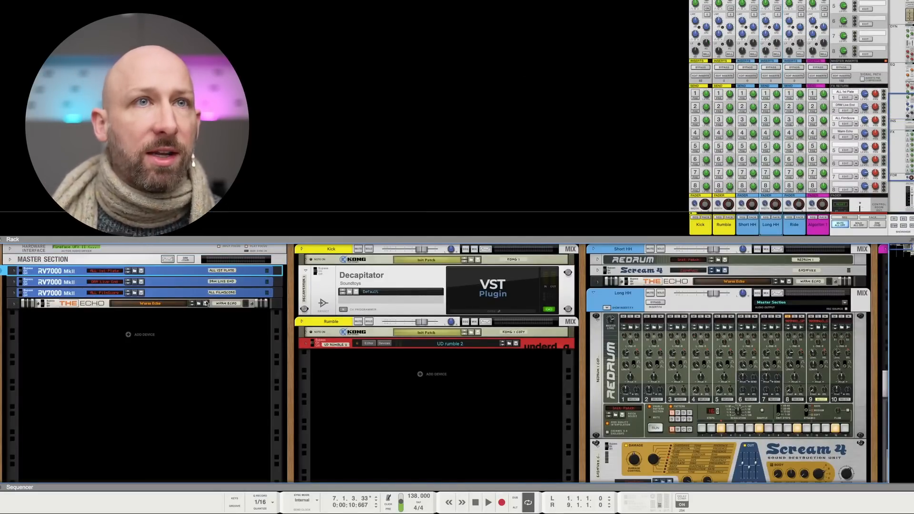
left_click(96, 306, "shift")
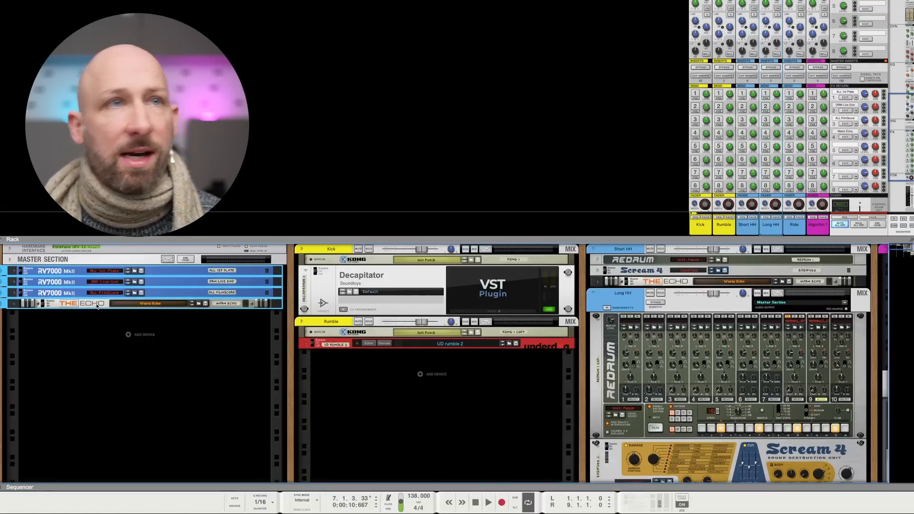
key("Delete")
left_click(479, 171)
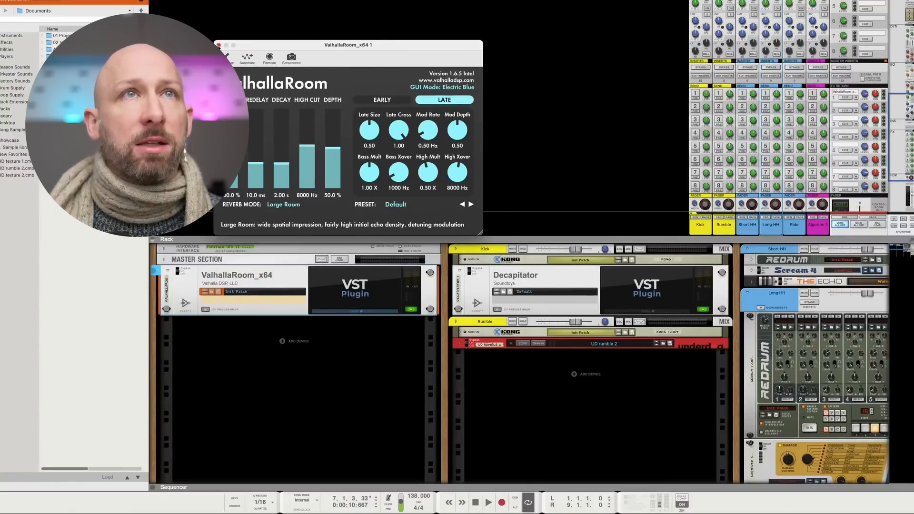
left_click(219, 45)
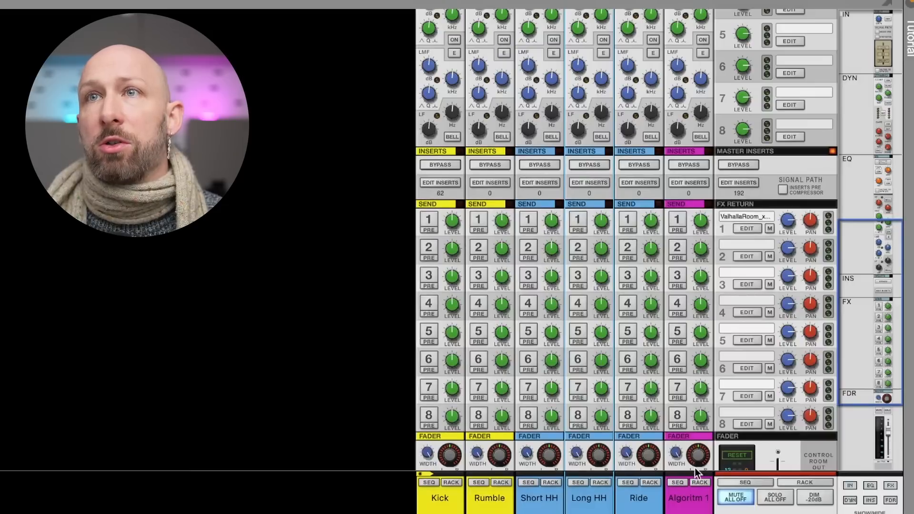
Solo the Algoritm channel, enable its FX1 send to ValhallaRoom and raise the send level to about 6.2 dB
scroll(810, 190, "down", 5)
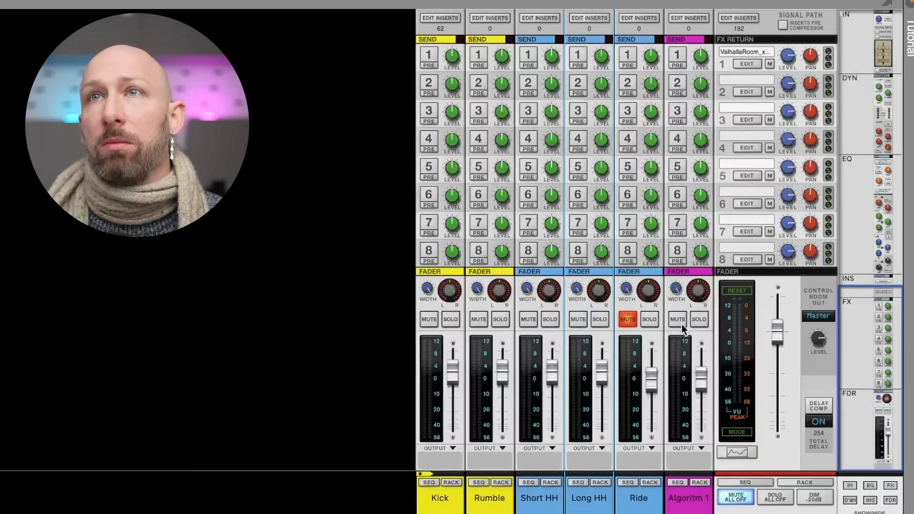
left_click(698, 319)
scroll(706, 143, "up", 2)
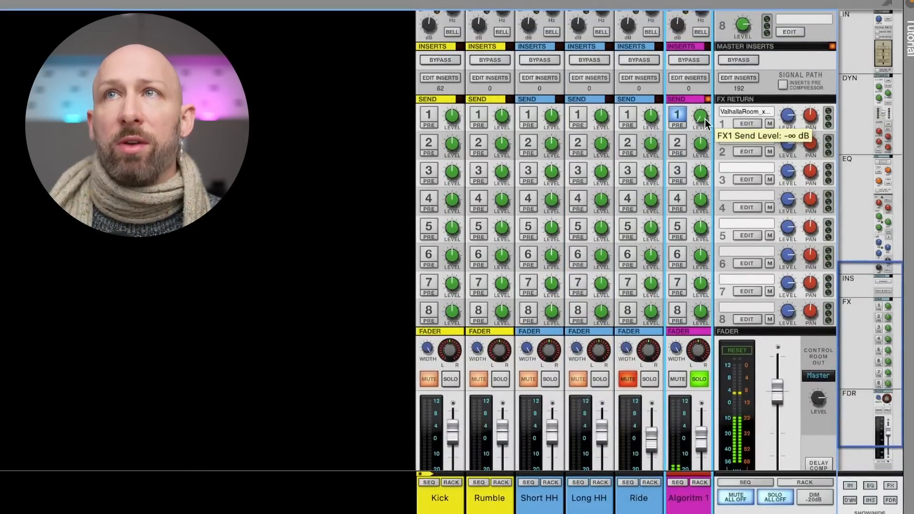
left_click_drag(706, 122, 705, 58)
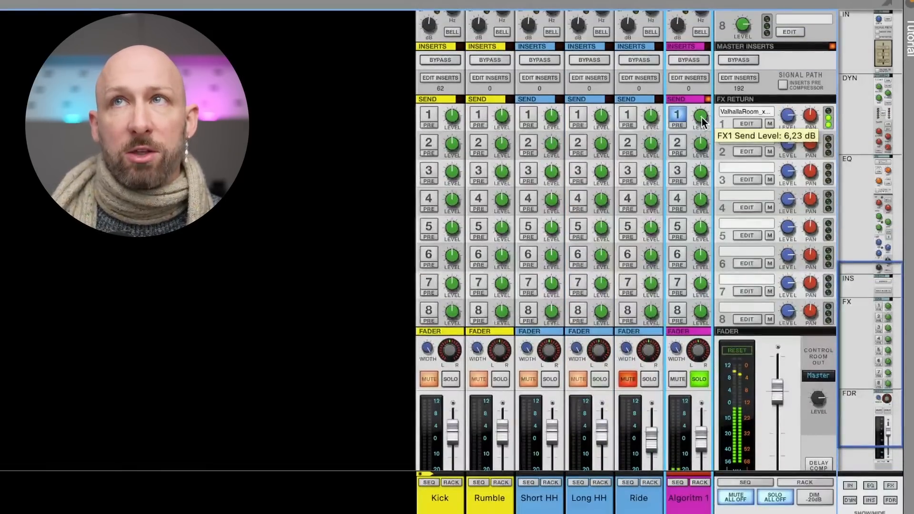
mouse_move(703, 120)
left_mouse_down()
mouse_move(706, 143)
mouse_move(704, 117)
mouse_move(705, 125)
left_mouse_up()
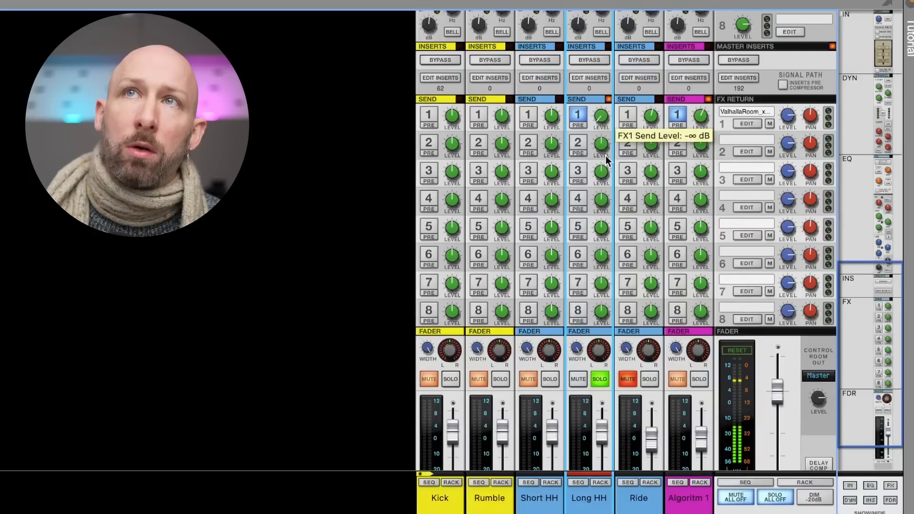
Try the FX1 reverb send on Long HH and compare the soloed Short HH with its send off and on
left_click_drag(606, 161, 604, 121)
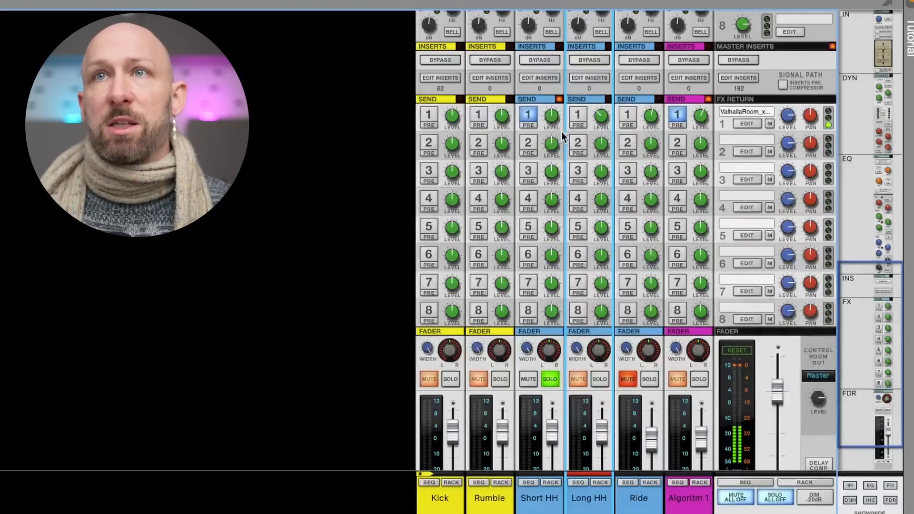
left_click(530, 115)
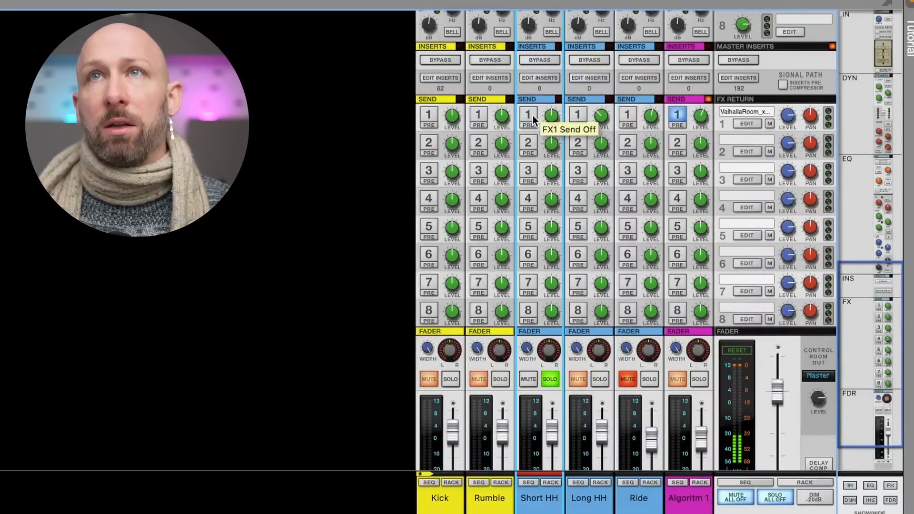
left_click(529, 115)
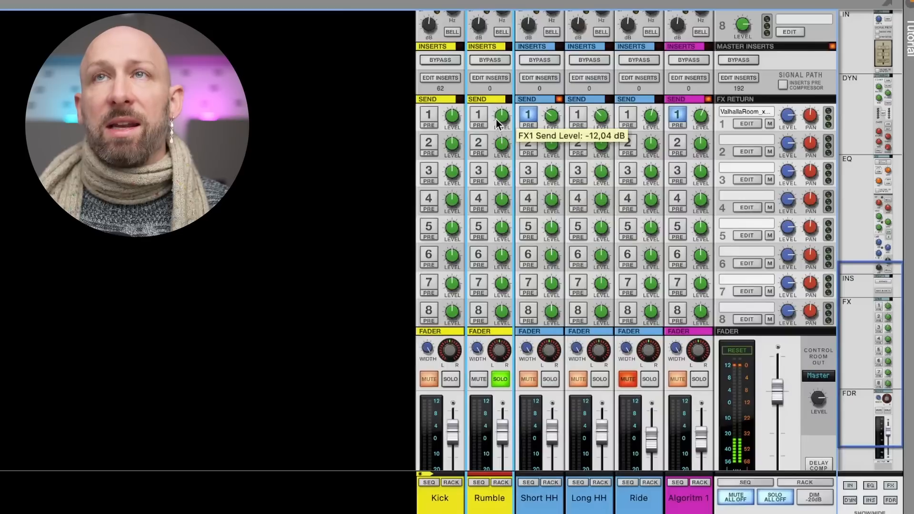
Check the Rumble channel alone, enable a low-level FX1 send on the soloed Kick and turn the Kick's solo off
left_click(498, 379)
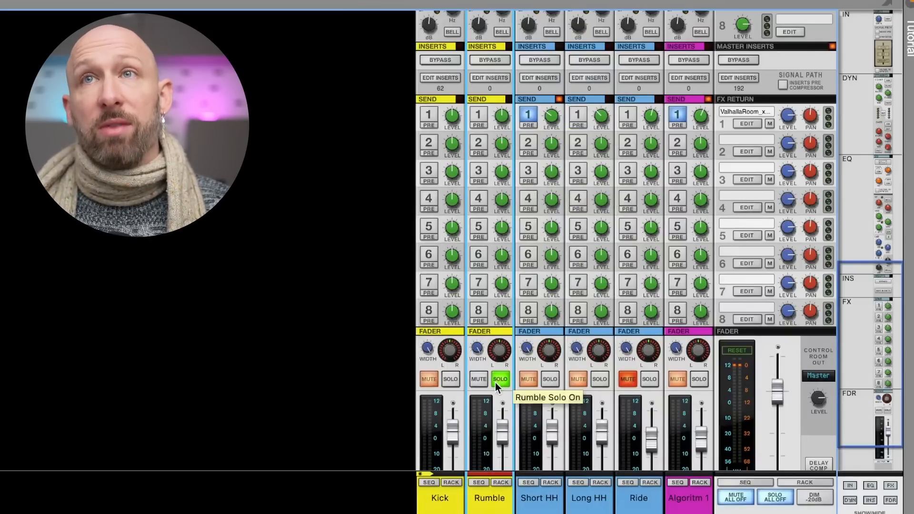
left_click(500, 379)
left_click(450, 380)
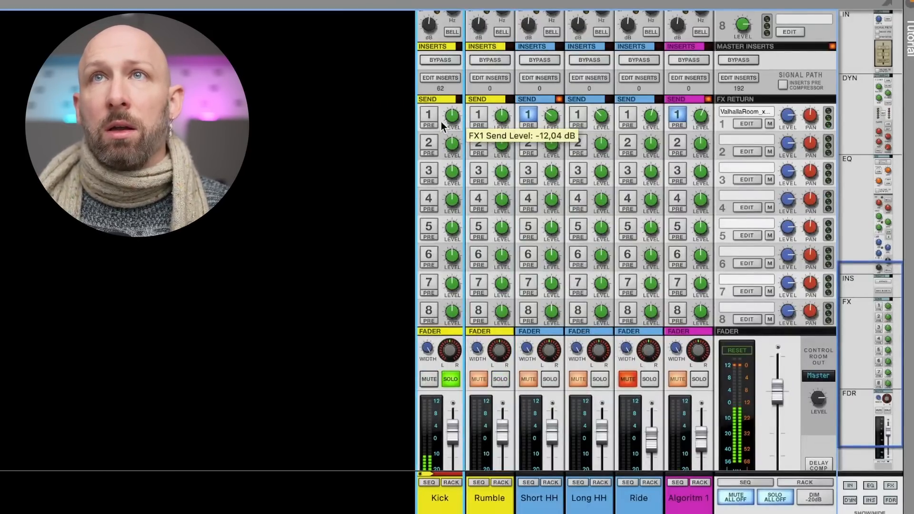
left_click(429, 116)
left_click_drag(453, 128, 453, 134)
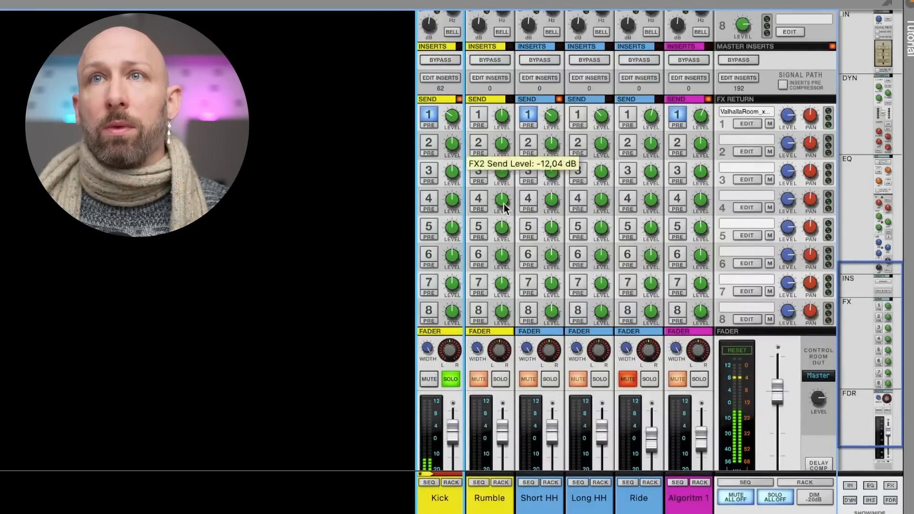
scroll(501, 200, "down", 2)
left_click(452, 315)
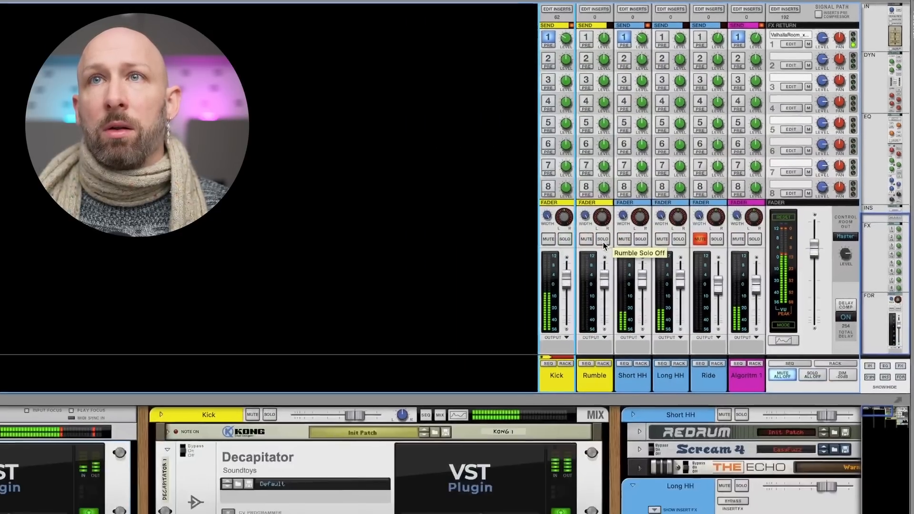
Solo the Rumble channel and fold the Kick's Decapitator before showing the sequencer below the rack
left_click(509, 314)
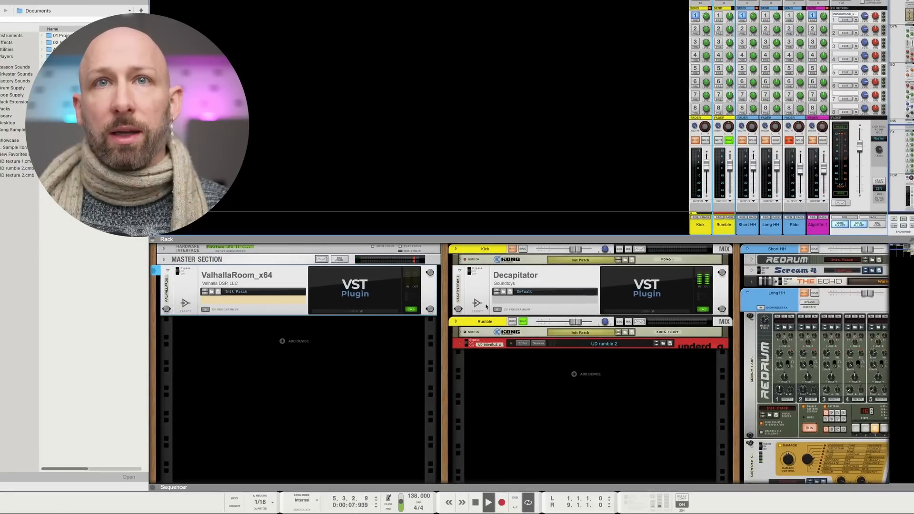
left_click(485, 281)
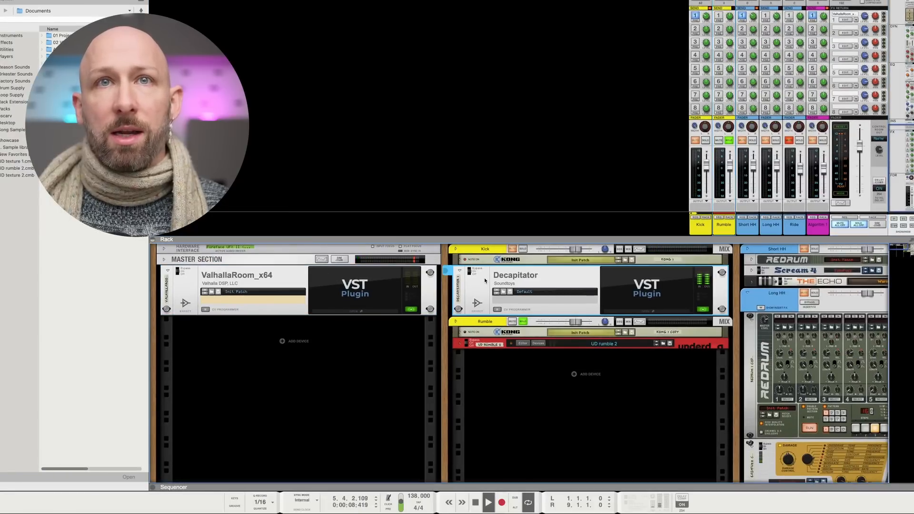
left_click(460, 271)
left_click(522, 301)
left_click(154, 487)
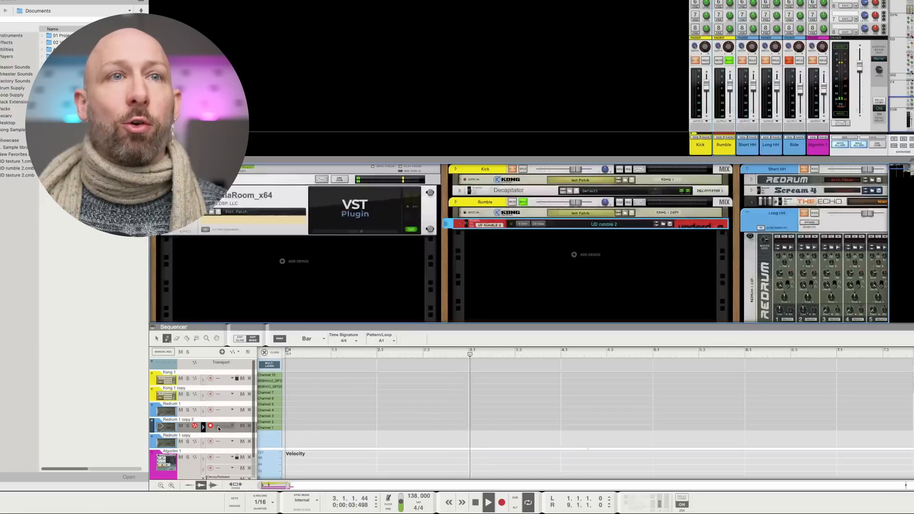
Shorten the Kong 1 copy track's clip from its end so it is one bar long
left_click(182, 386)
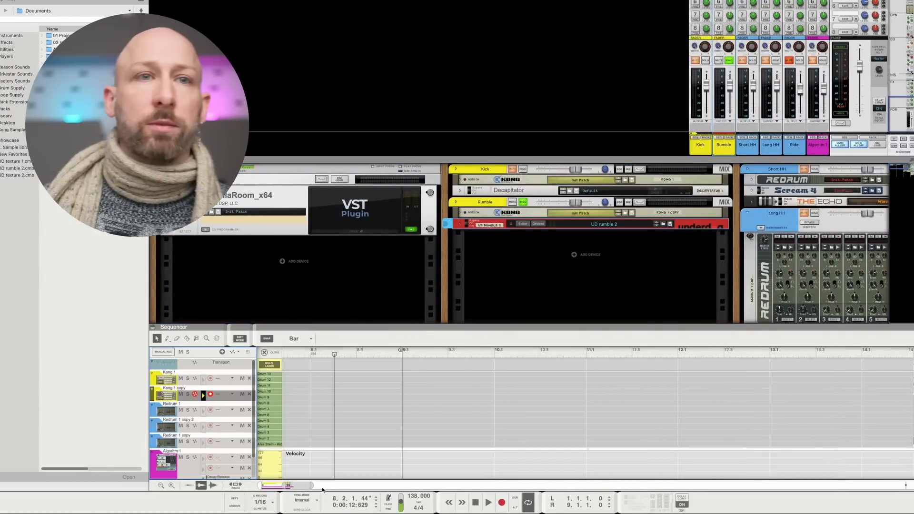
left_click_drag(300, 484, 267, 485)
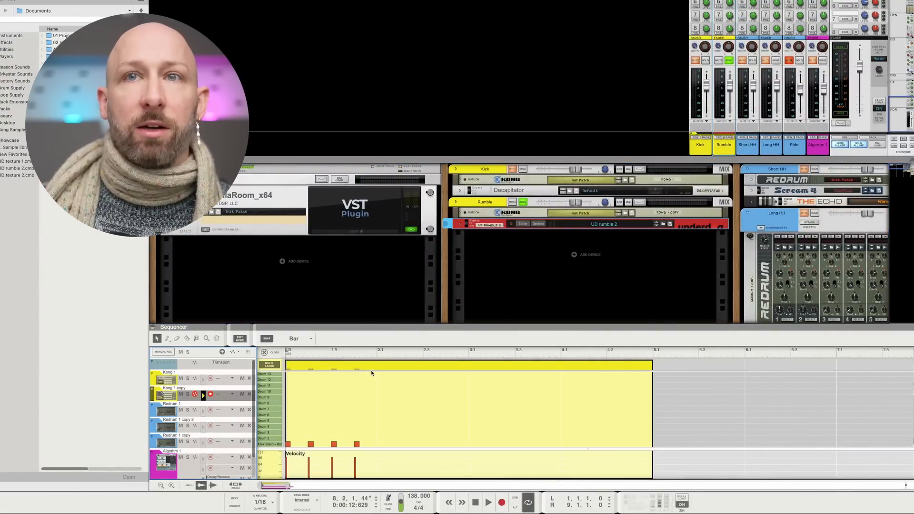
left_click(653, 366)
left_click(636, 366)
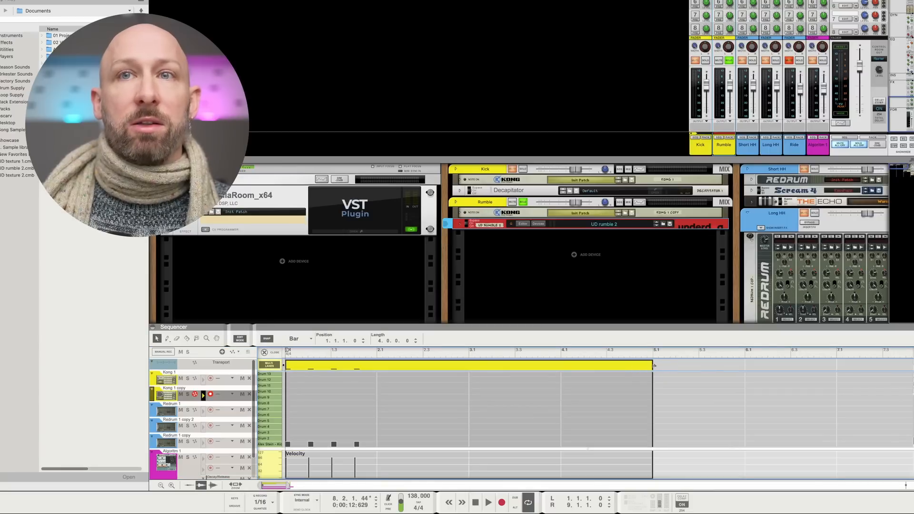
left_click_drag(617, 367, 374, 374)
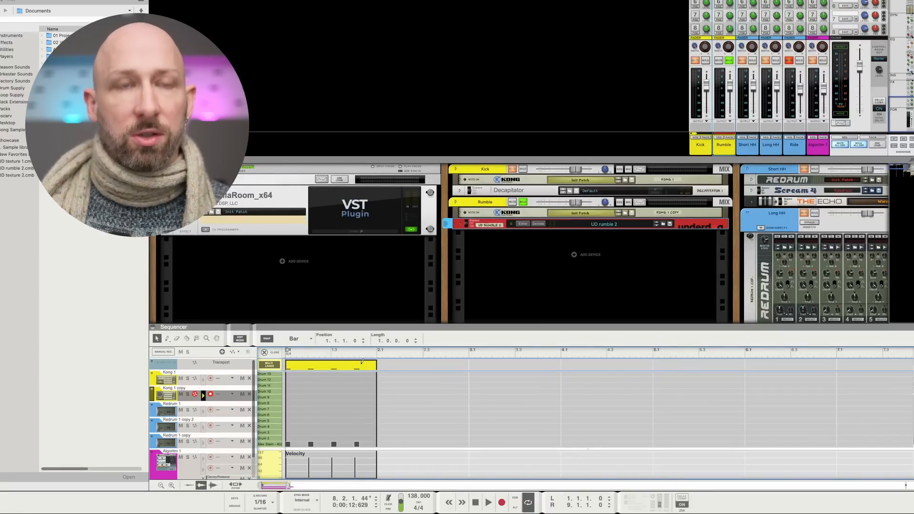
Duplicate the one-bar rumble clip seven times to fill eight bars, play it back and turn the Rumble solo off
key("super+d")
key("super+d")
key("super+d")
key("super+d")
key("super+d")
key("super+d")
key("super+d")
key("space")
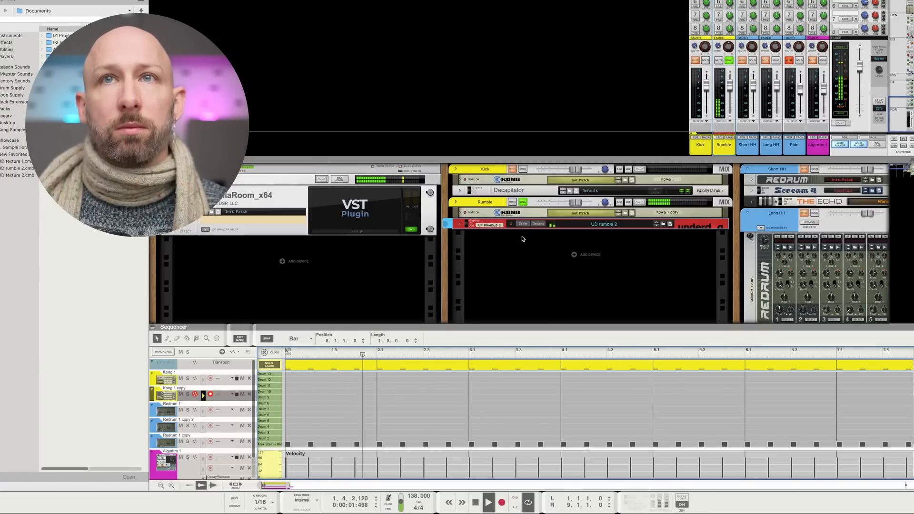
left_click(522, 202)
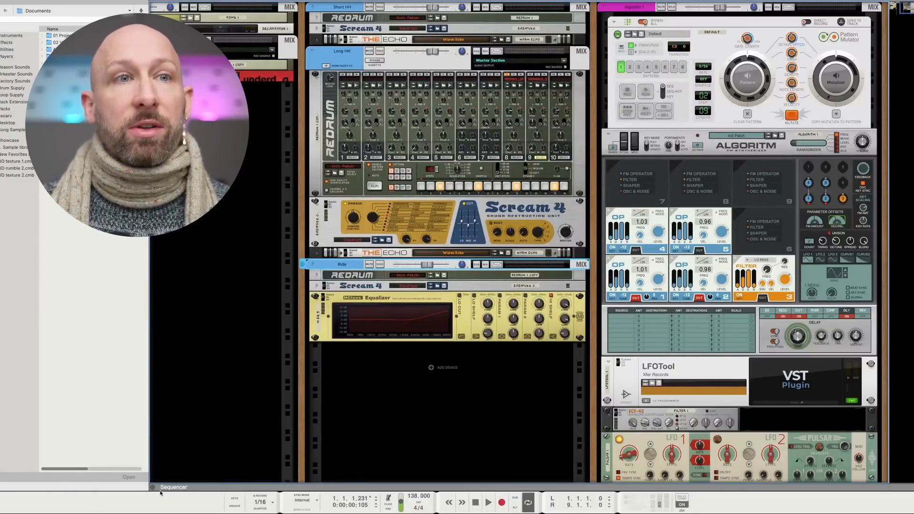
Unfold the Short HH Redrum, copy its pattern to its sequencer track and play the resulting clip
left_click(317, 19)
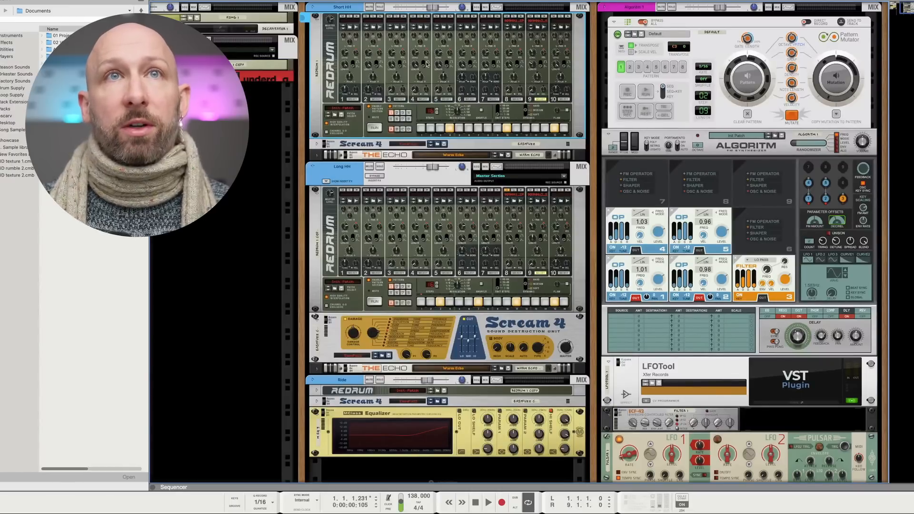
right_click(576, 60)
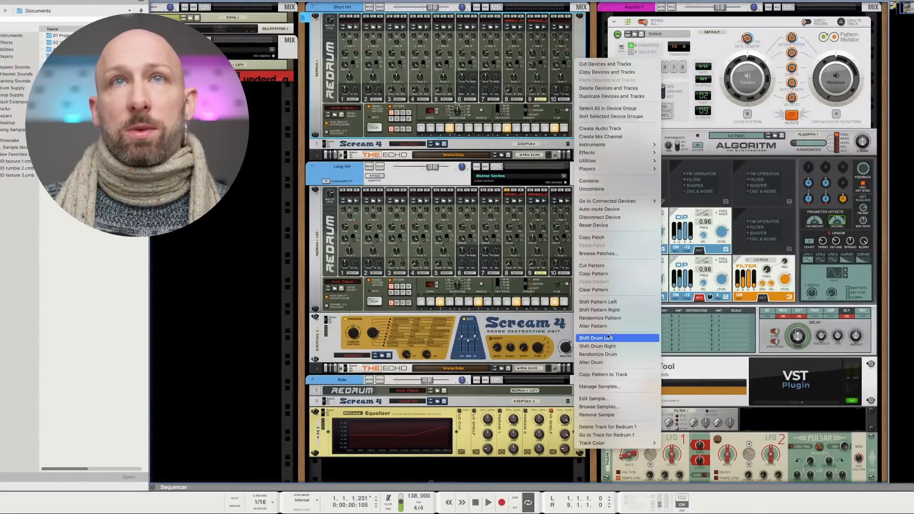
left_click(626, 376)
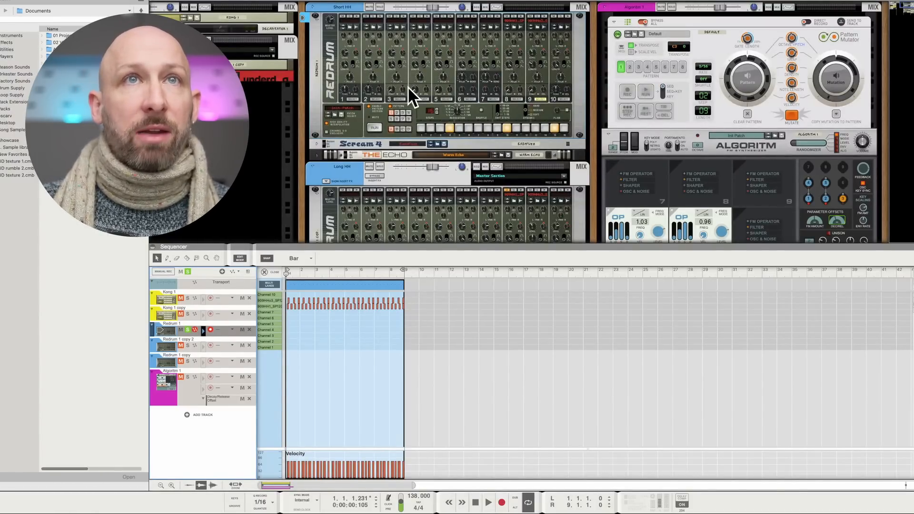
key("space")
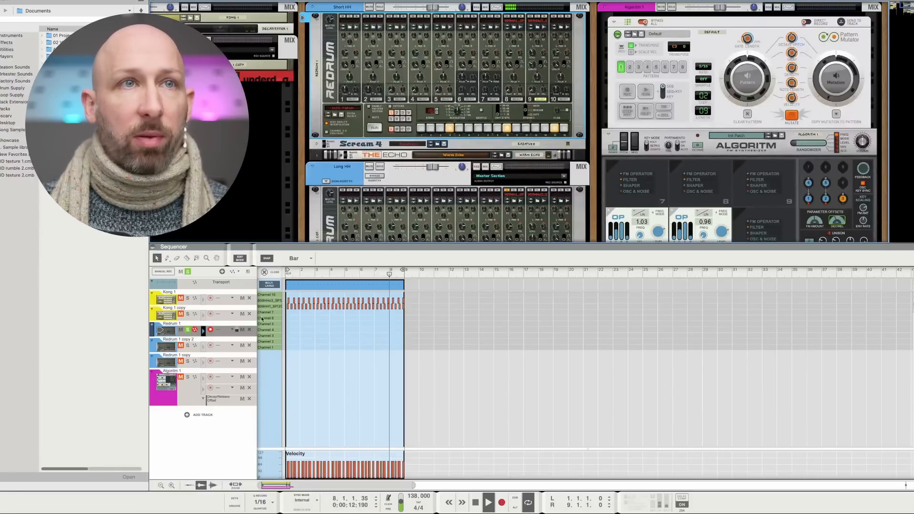
key("space")
double_click(315, 73)
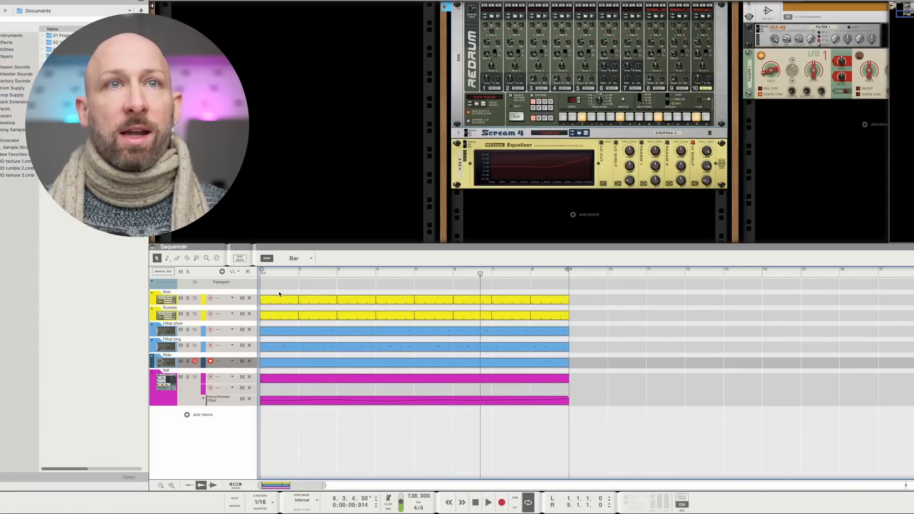
Select the clips on all tracks, duplicate the eight-bar section four times and extend the loop to bar 41
left_click_drag(584, 295, 251, 424)
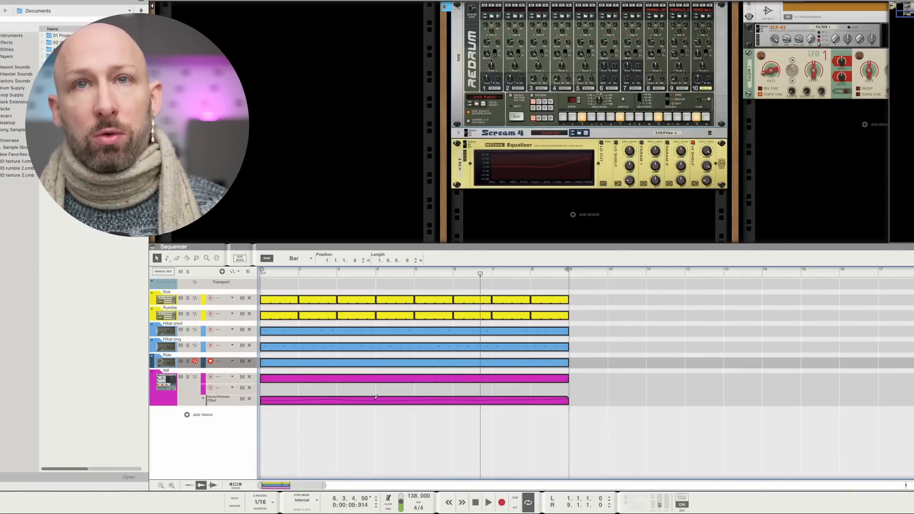
key("ctrl+d")
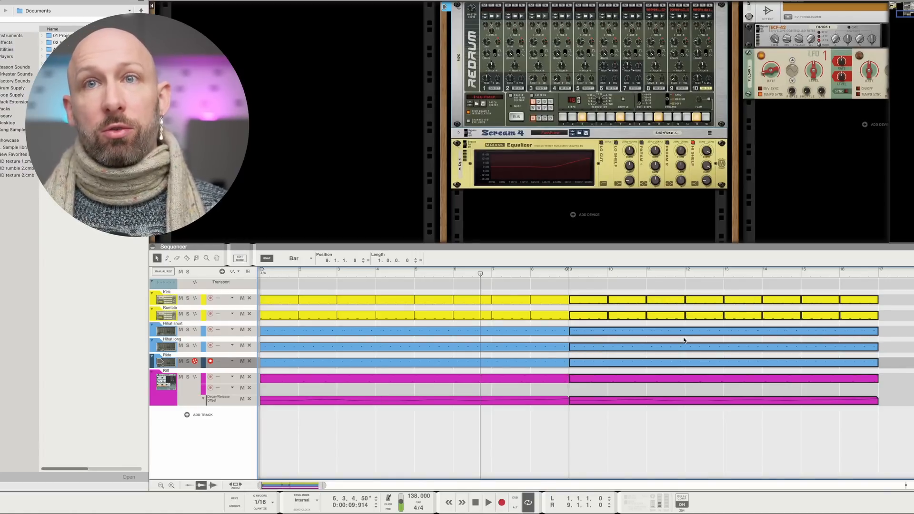
key("ctrl+d")
left_click_drag(312, 485, 360, 484)
key("ctrl+d")
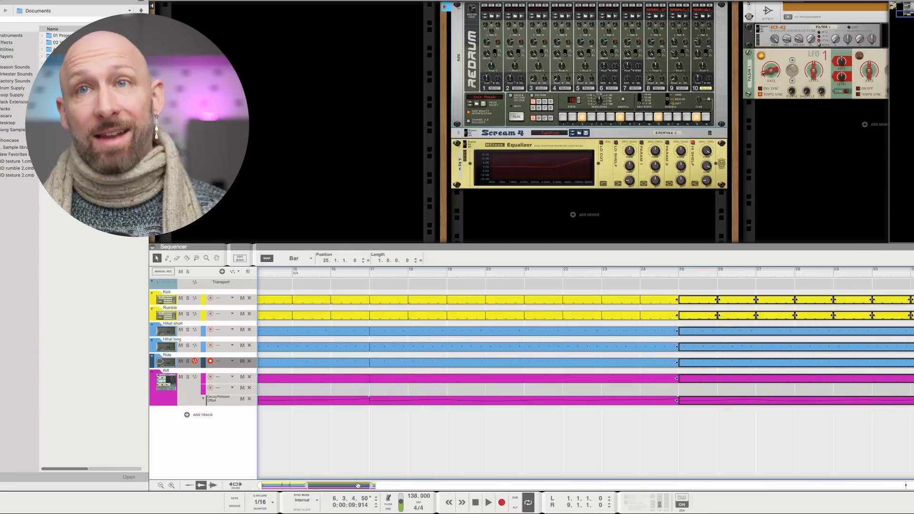
key("ctrl+d")
mouse_move(795, 274)
left_mouse_down()
mouse_move(809, 273)
mouse_move(269, 273)
mouse_move(712, 271)
mouse_move(334, 258)
left_mouse_up()
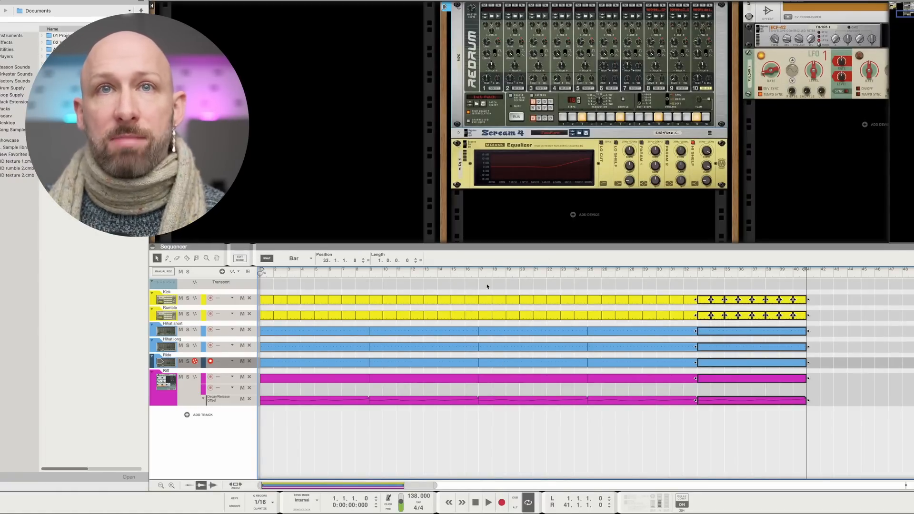
Delete the Kick and Rumble clips between bars 17 and 25 to create a break
left_click_drag(482, 280, 488, 313)
left_click_drag(576, 318, 580, 318)
key("Delete")
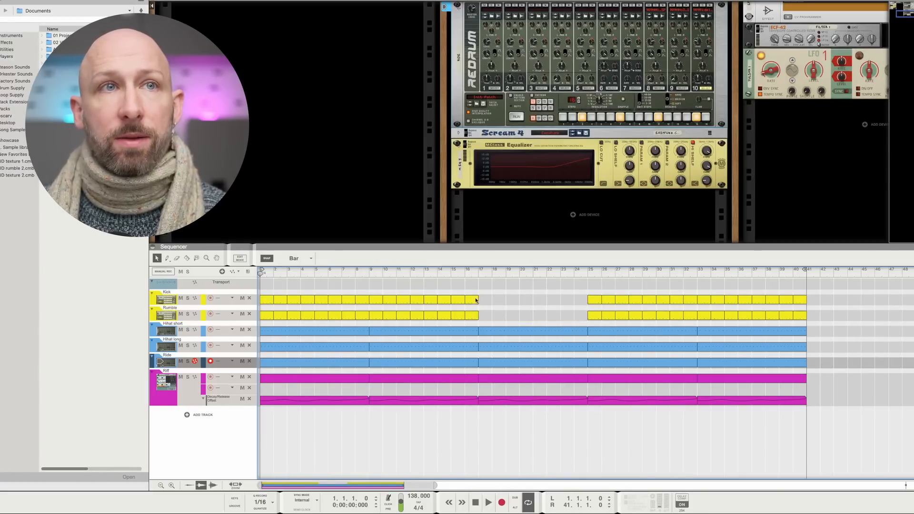
Delete the Hihat short, Hihat long and Ride clips between bars 17 and 25 so only the Riff plays in the break
left_click(490, 330)
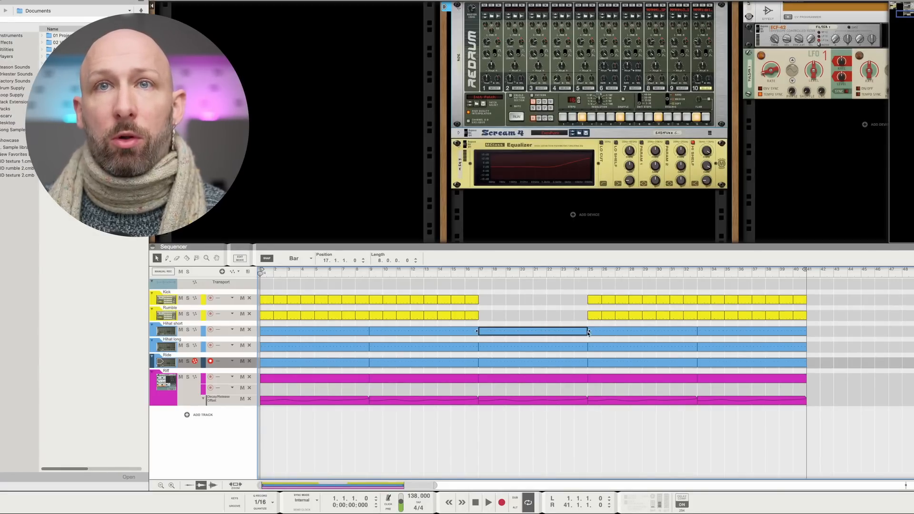
left_click_drag(589, 331, 546, 333)
key("Delete")
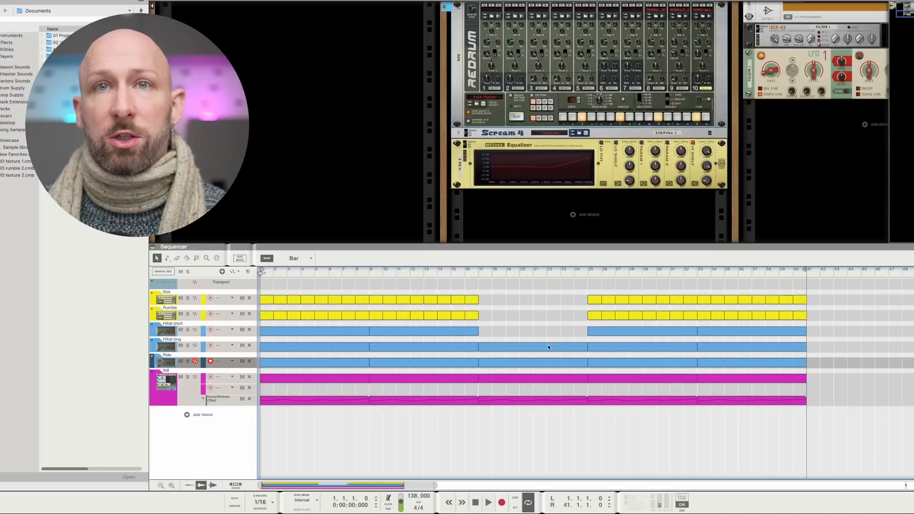
left_click(548, 344)
key("Delete")
left_click(547, 361)
key("Delete")
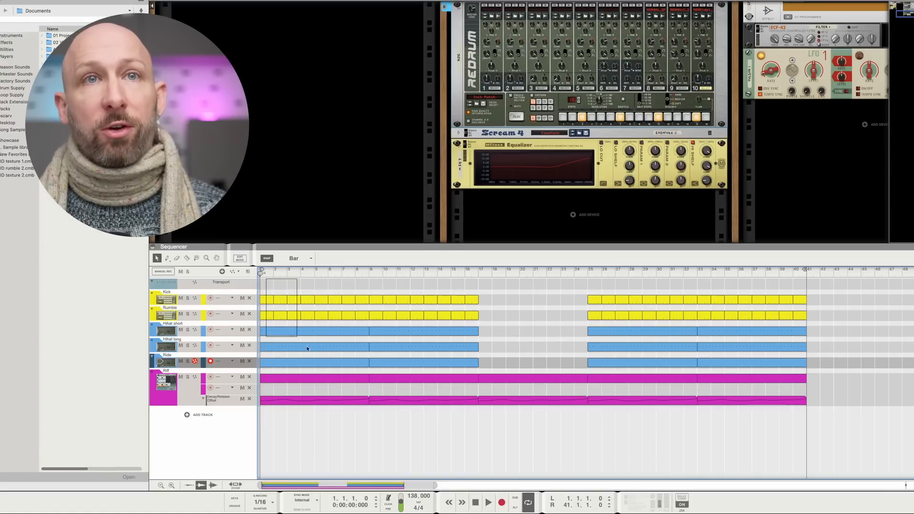
Delete the first eight-bar clips, bars 1 to 9, from the Hihat long and Ride tracks
left_click_drag(307, 349, 371, 414)
left_click_drag(375, 287, 476, 409)
left_click(367, 338)
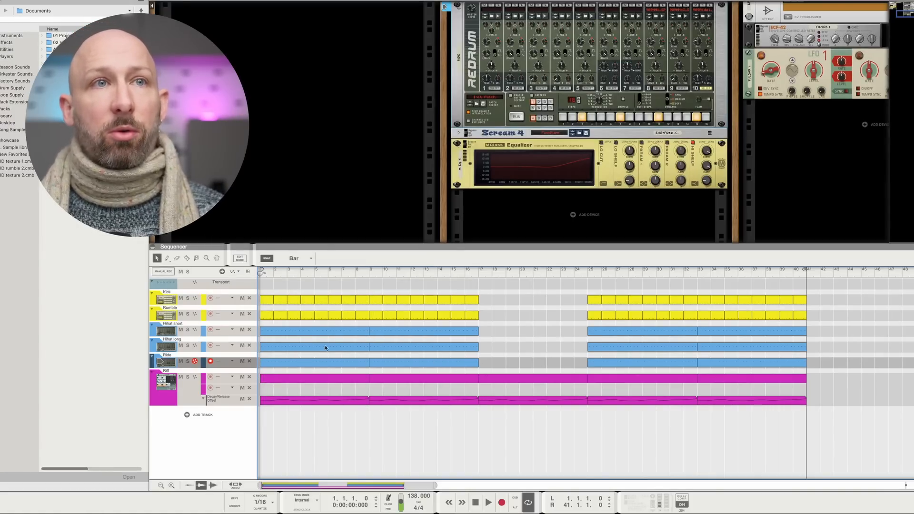
key("Delete")
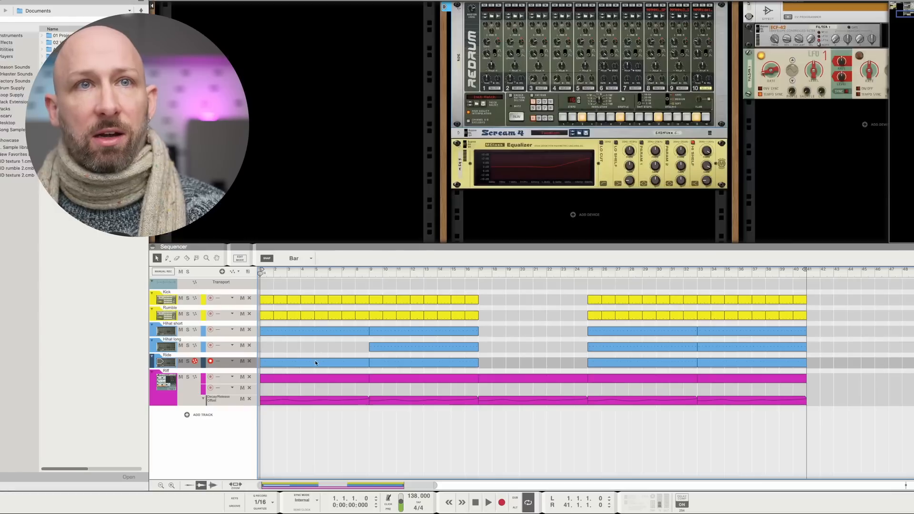
left_click(316, 363)
key("Delete")
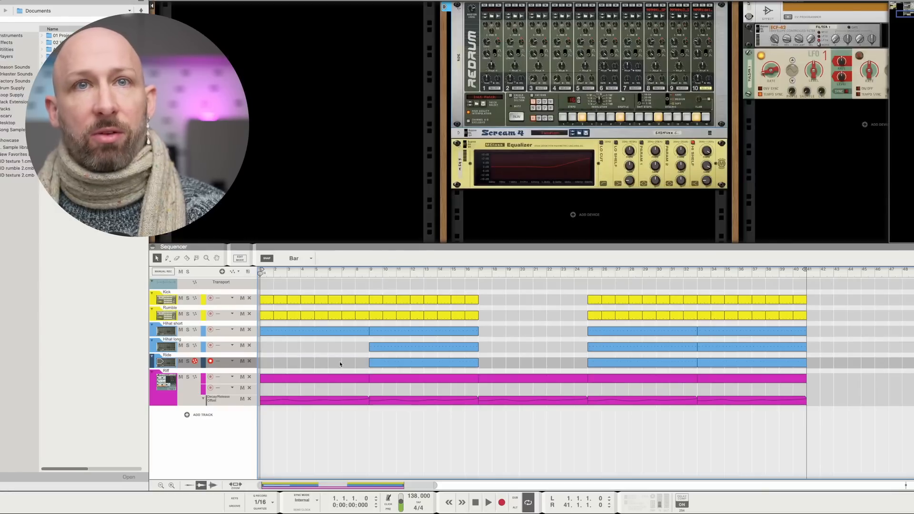
Delete the Ride clips at bars 9 to 17 and 33 to 41, keeping only the one starting at bar 25
left_click(418, 362)
key("Delete")
left_click(633, 364)
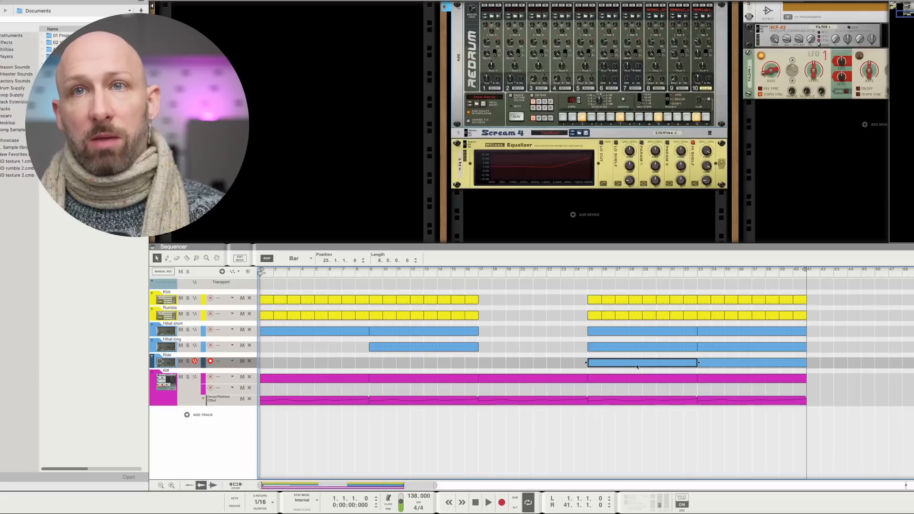
left_click(732, 365)
key("Delete")
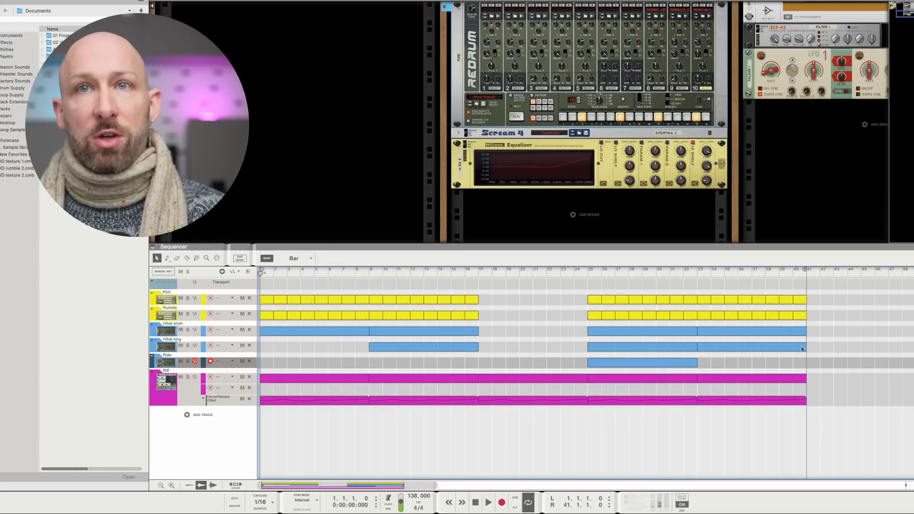
Play the arrangement from the start, extend the loop end to bar 45 during playback, and stop after the last clips
left_click(271, 275)
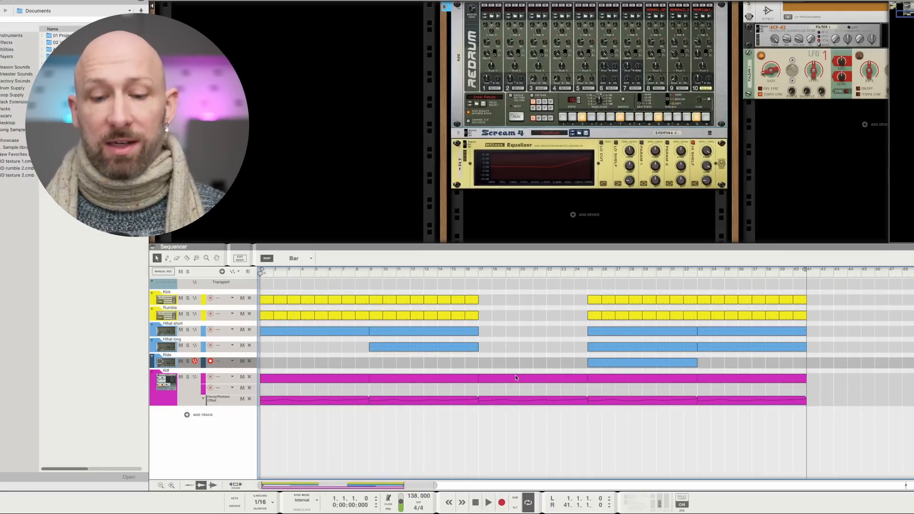
key("space")
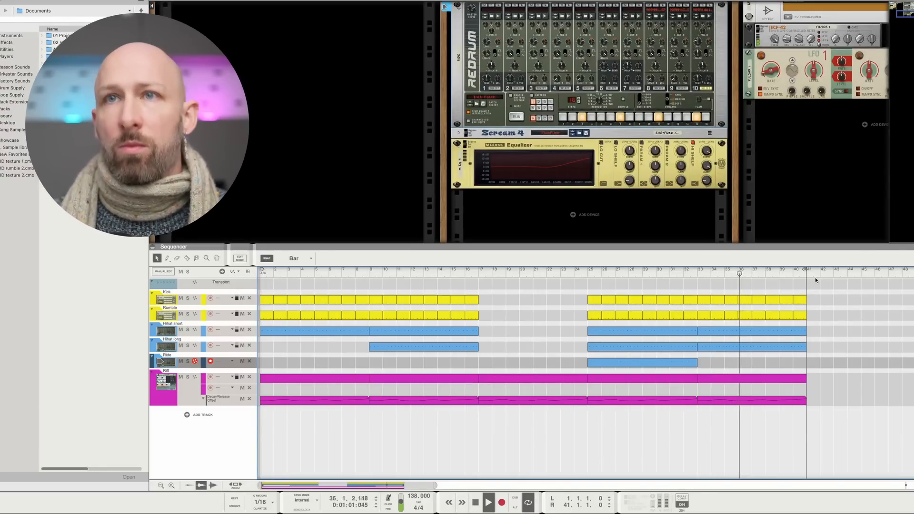
left_click_drag(807, 271, 859, 271)
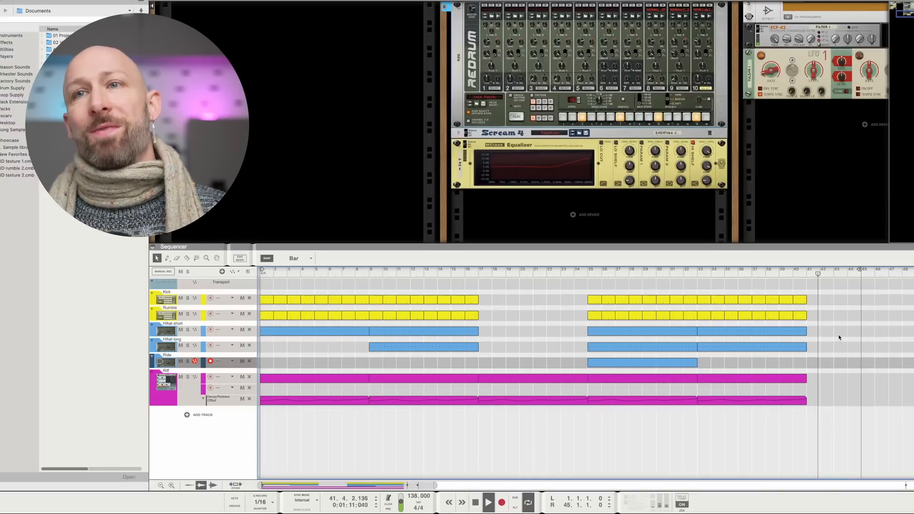
key("space")
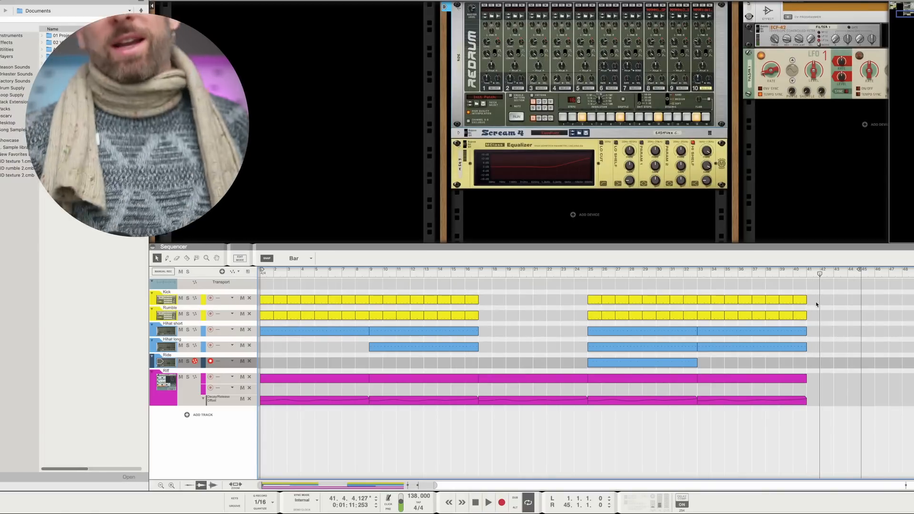